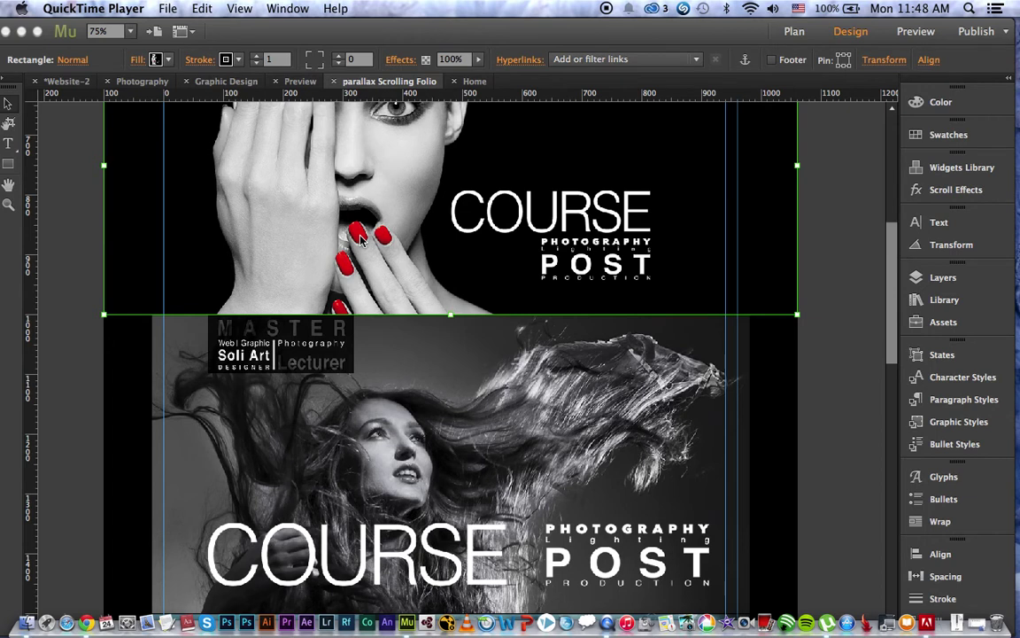
Preview the parallax Scrolling Folio page, examine its scrolling motion down to the text section, and return to the design view
click(918, 35)
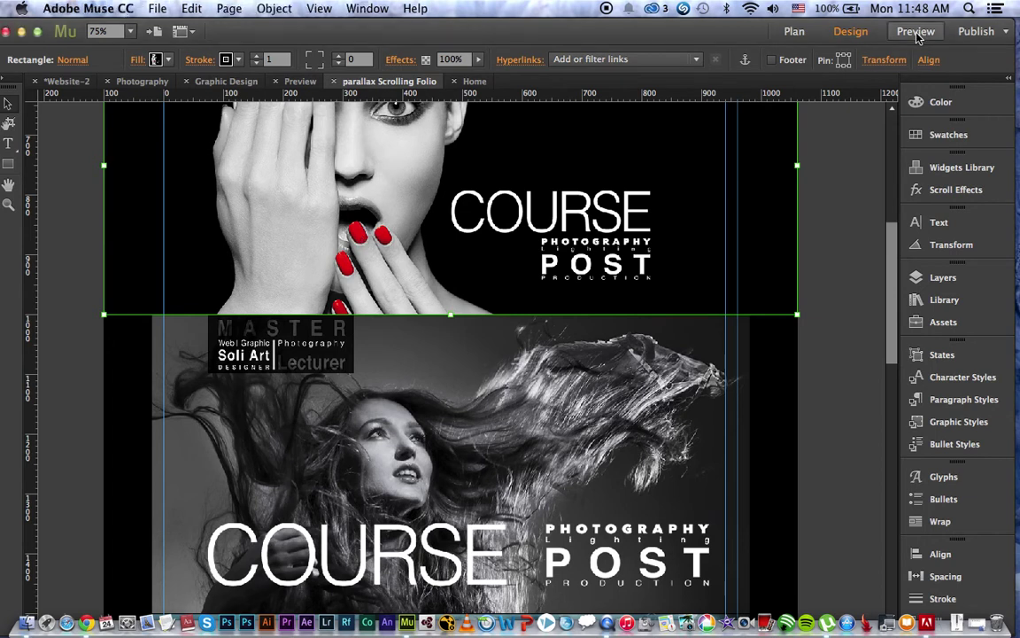
click(919, 36)
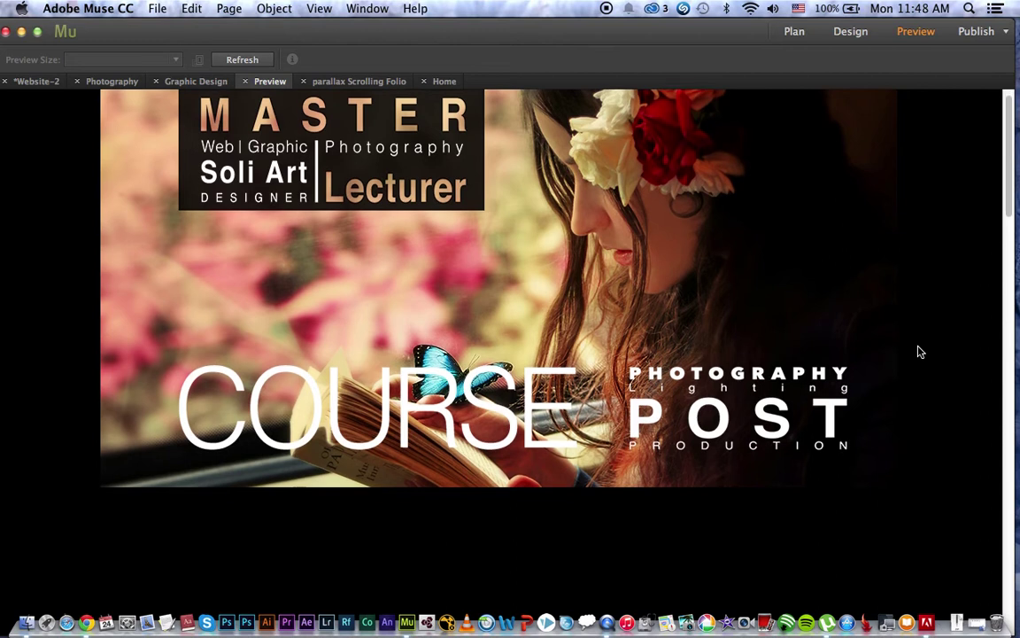
scroll(920, 351, down, 5)
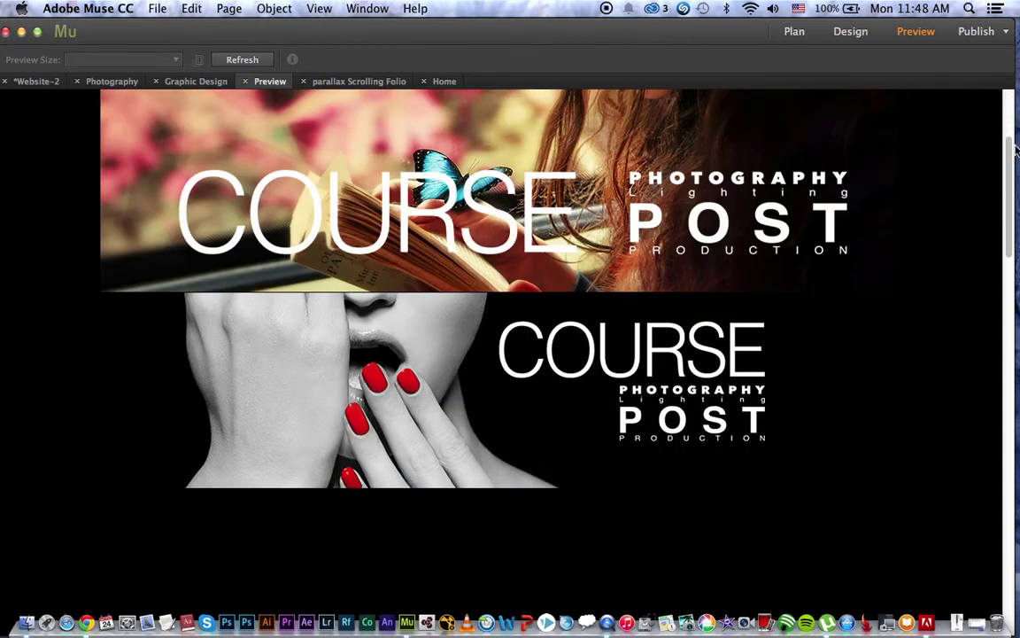
drag(1008, 163, 1019, 505)
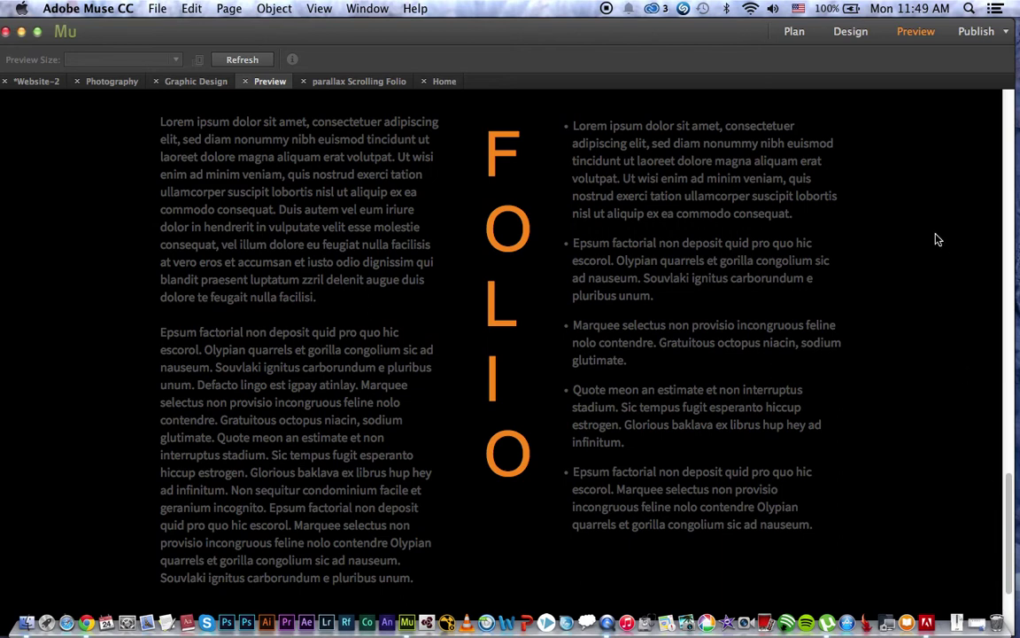
click(847, 33)
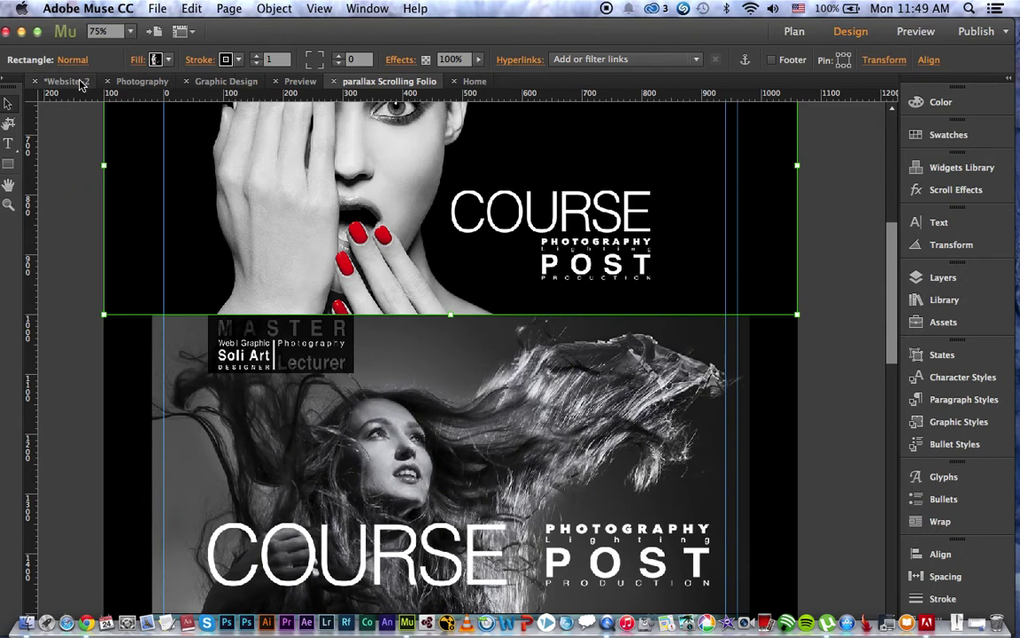
In the site plan, insert a page after parallax Scrolling Folio, name it "Parallax Scrolling Youtube" and open it for design
click(80, 83)
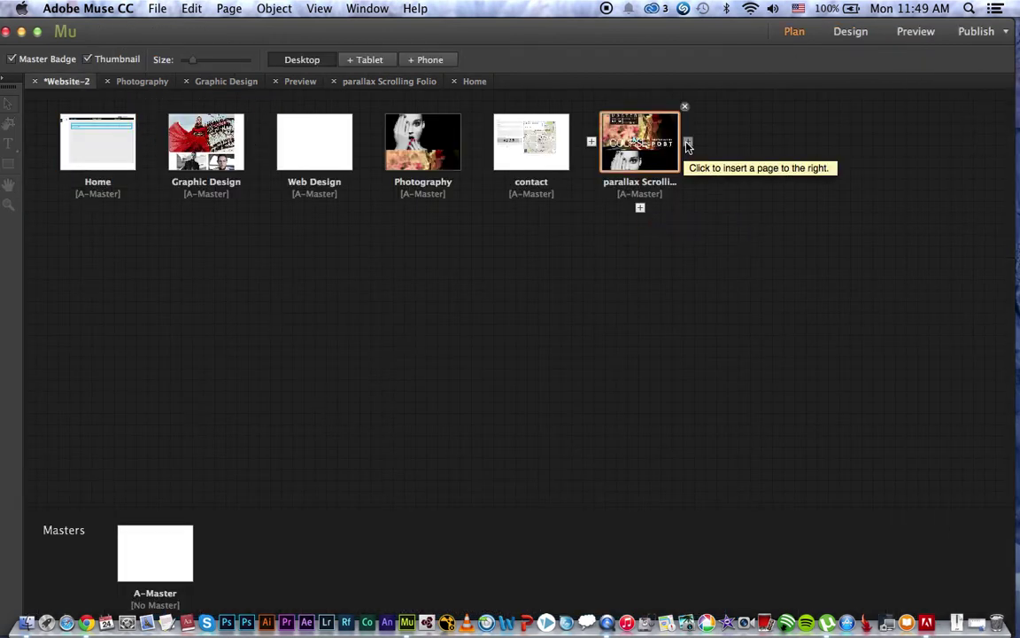
click(688, 142)
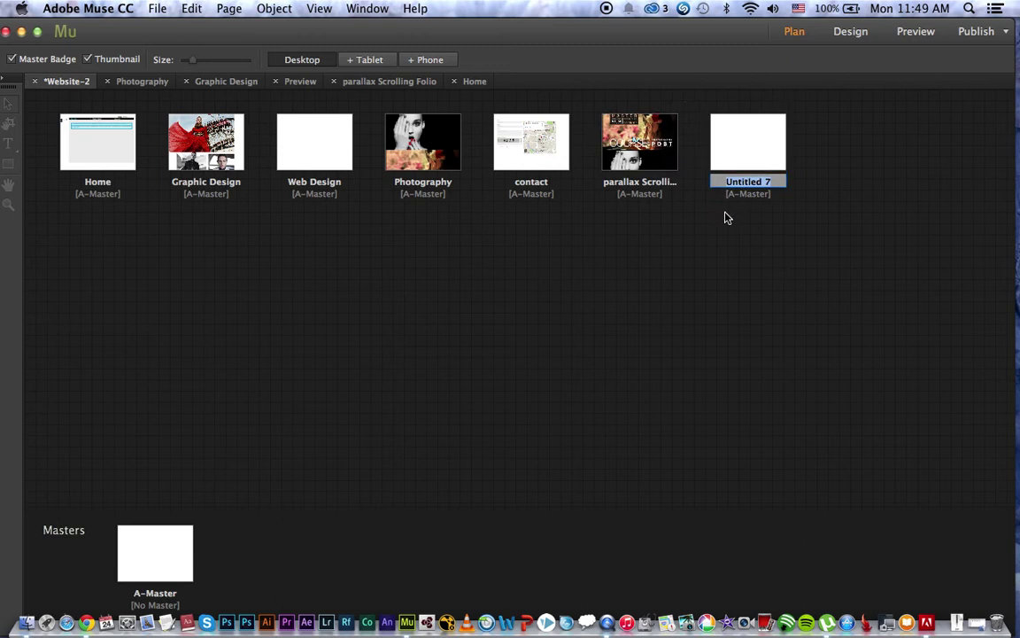
text(Pa)
text(rallax)
text( Sc)
text(rolling)
text( Youtube)
key(Return)
double_click(758, 140)
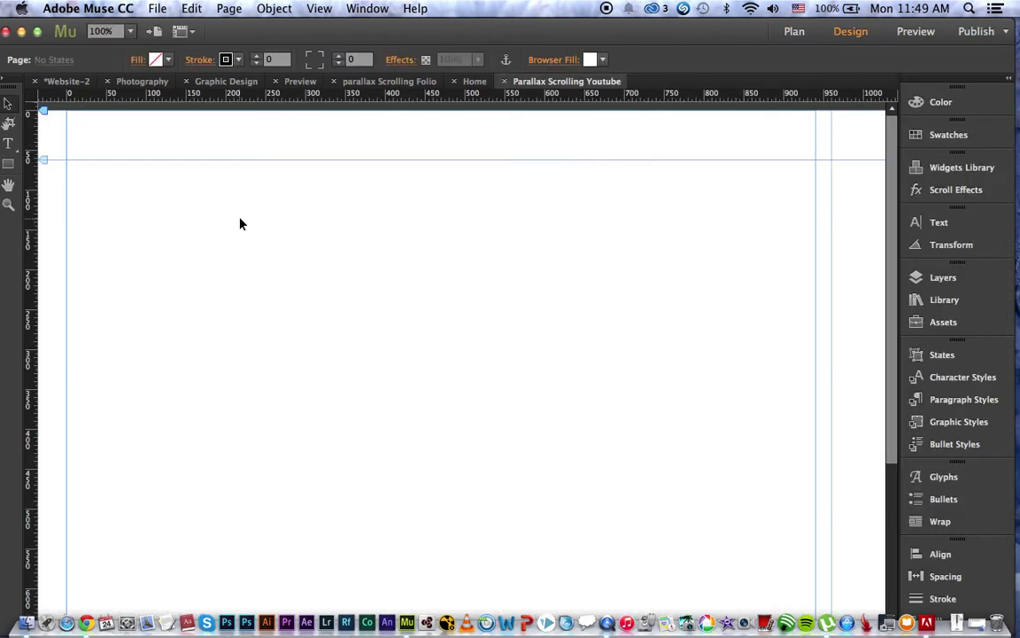
Draw a full-width rectangle from the top of the page down to the lower guide, about 640 px tall
key(super+minus)
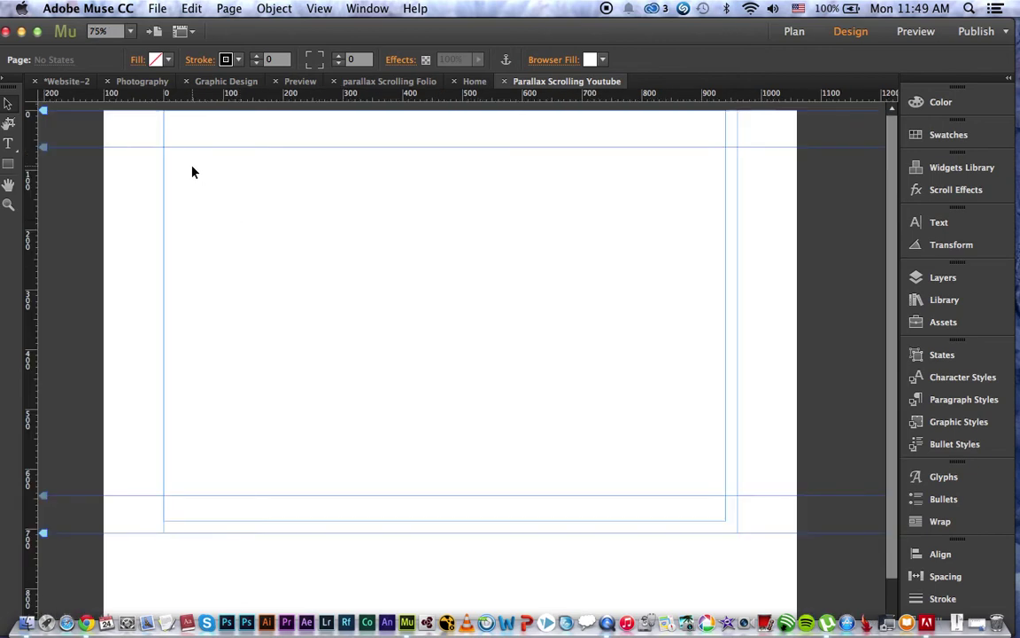
click(9, 162)
drag(100, 112, 798, 497)
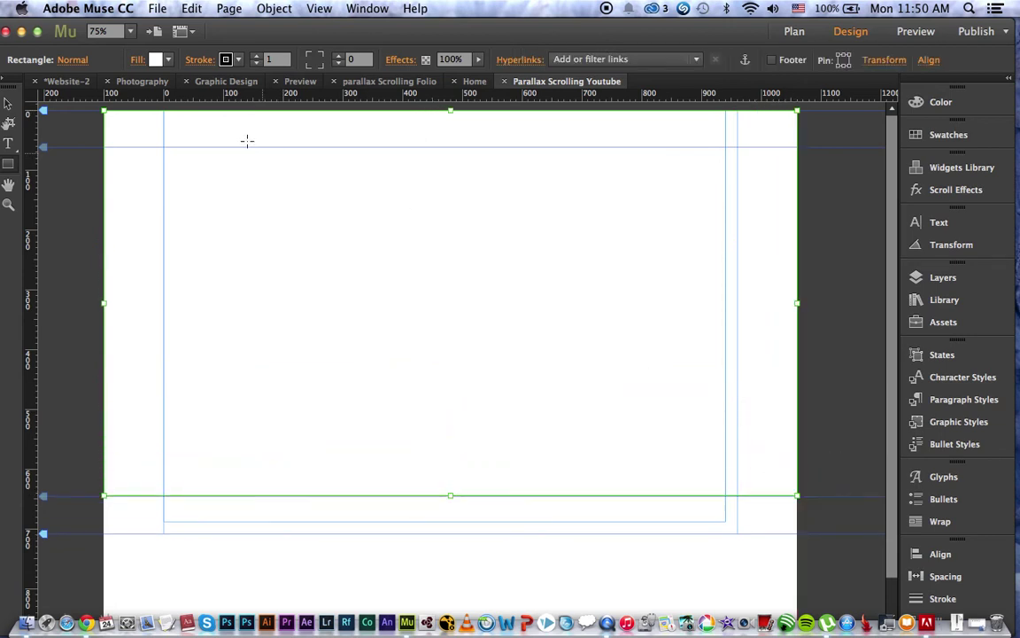
Add "Soli Art 10 photography.jpg" as the rectangle's background fill image
click(138, 61)
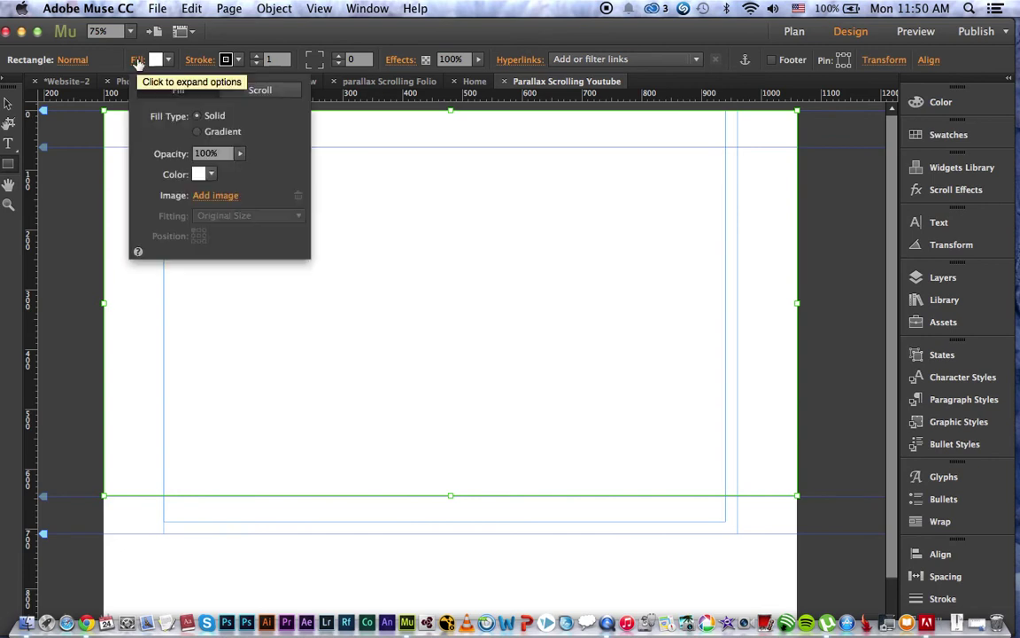
click(216, 195)
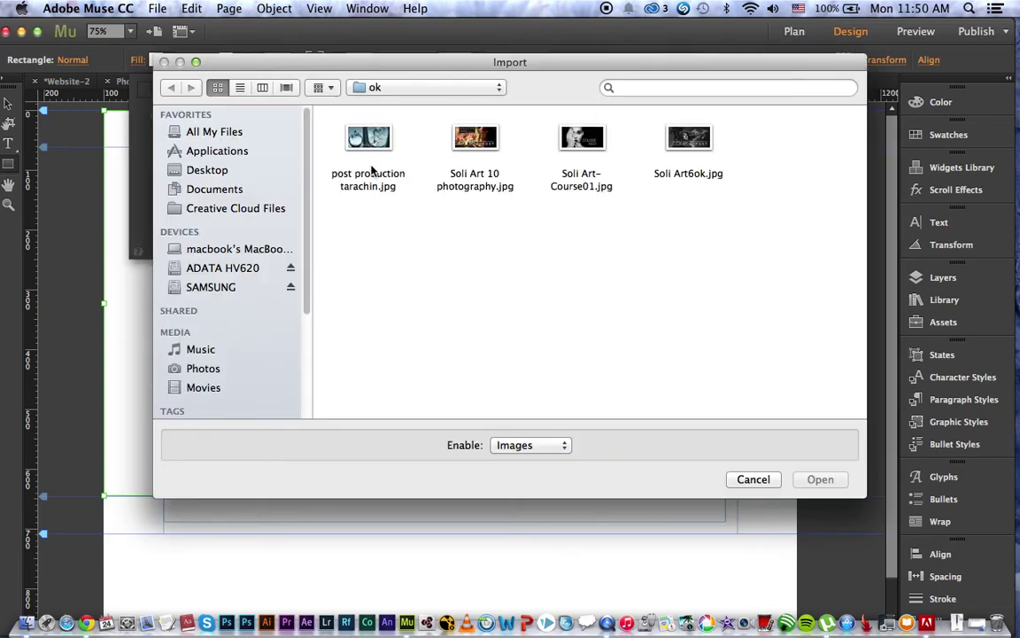
click(483, 147)
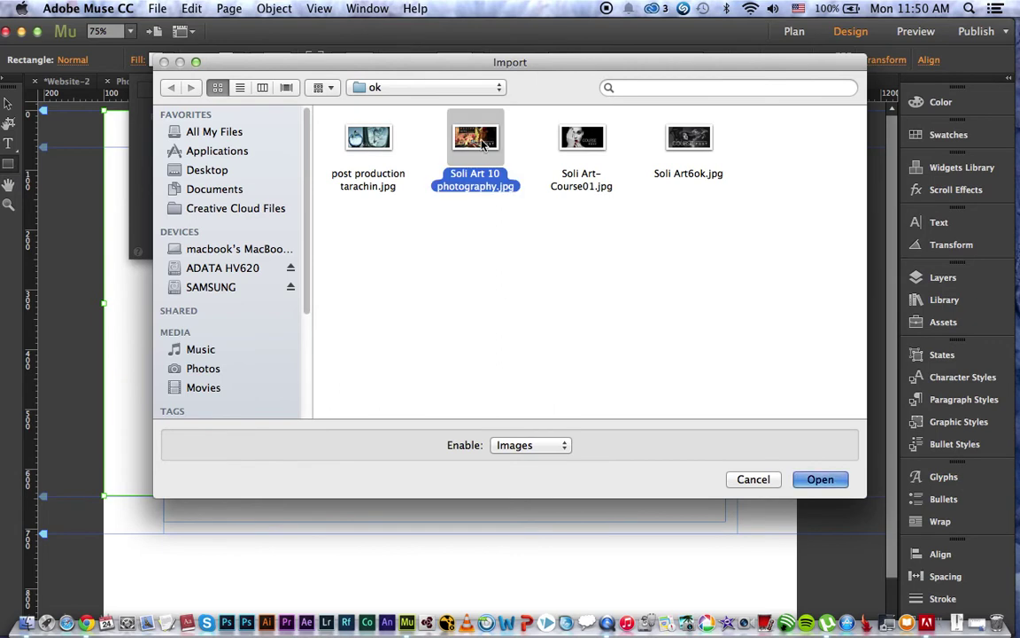
double_click(484, 147)
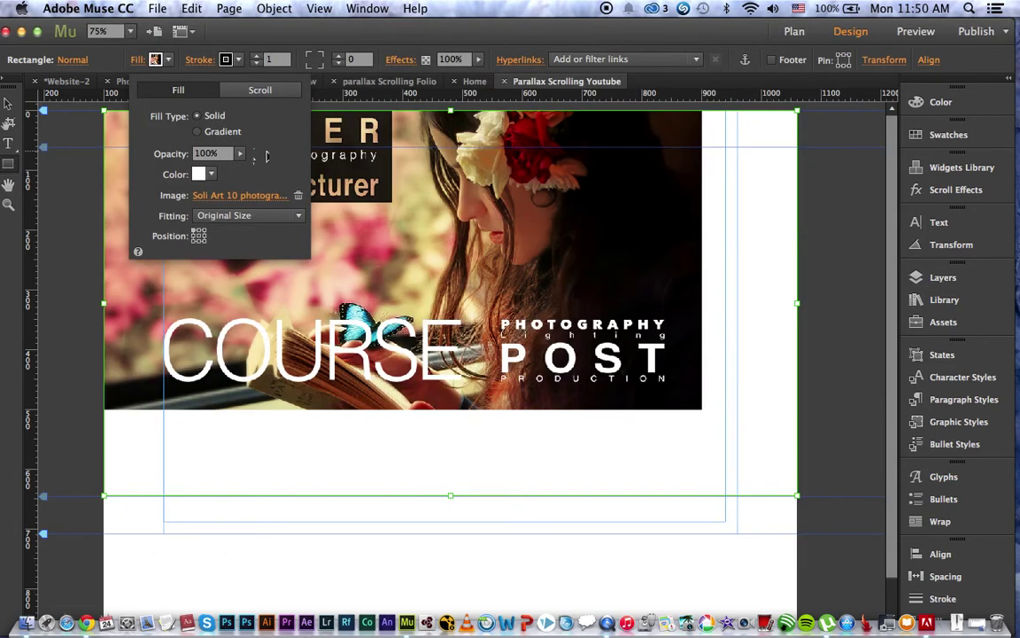
Set the rectangle's fill image fitting to Tile Vertically and anchor its position at the centre
click(283, 221)
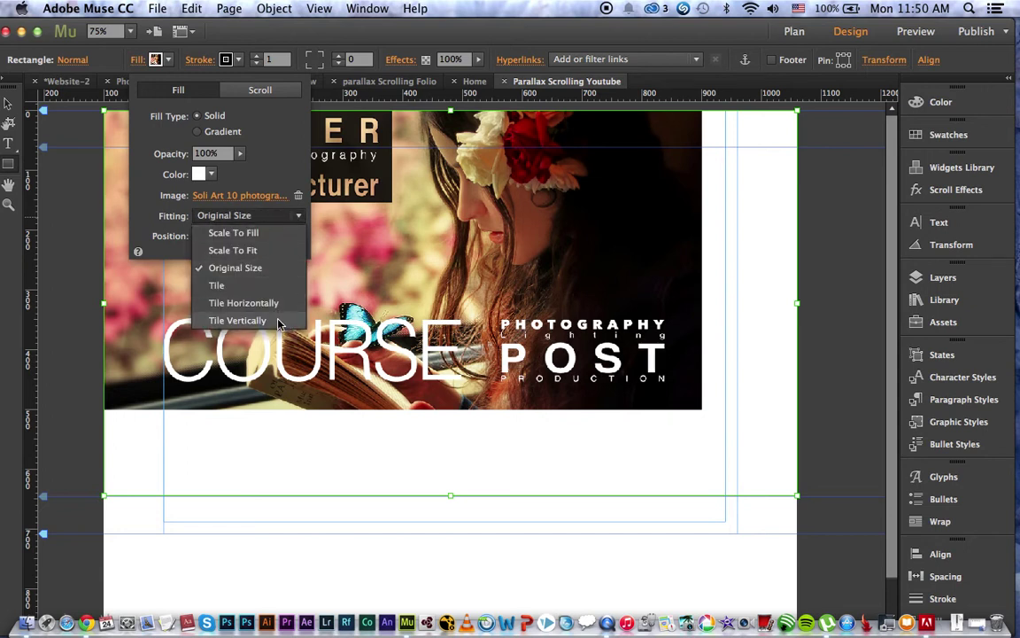
click(238, 320)
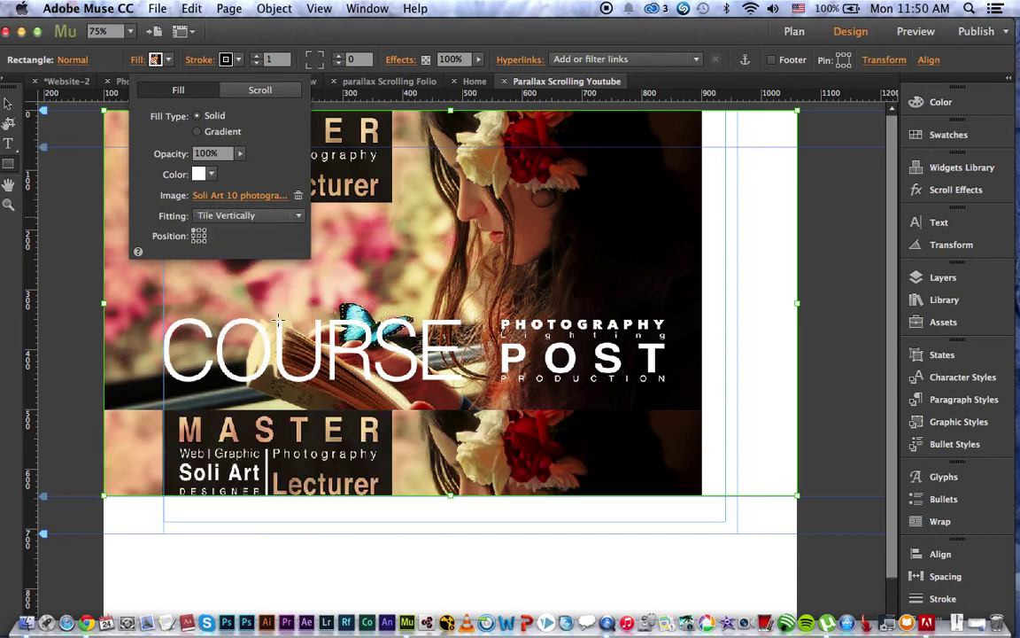
click(200, 237)
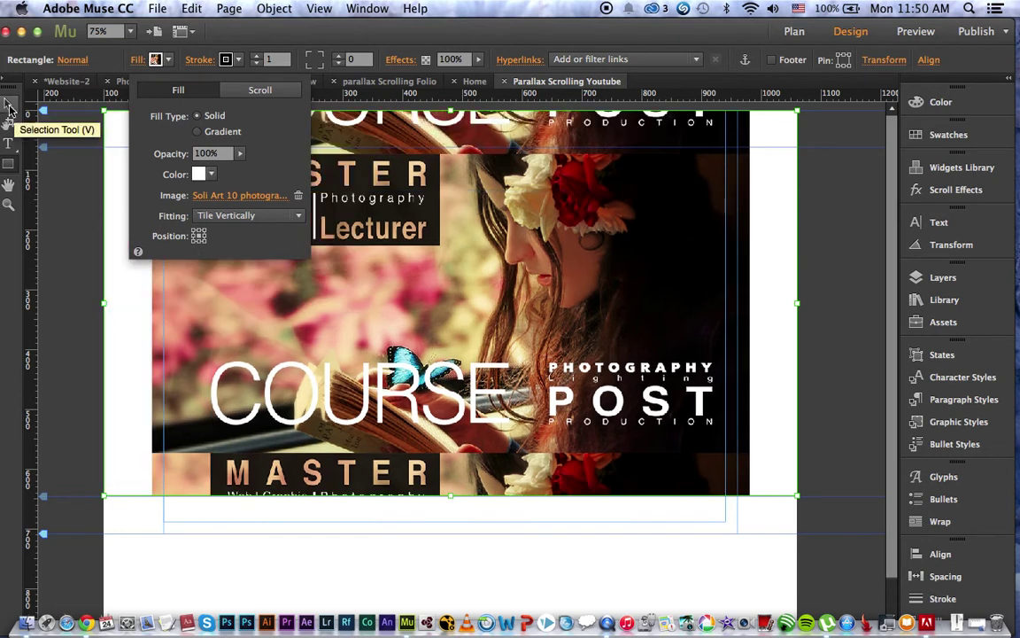
Set the rectangle's fill colour behind the image to black (000000)
click(200, 175)
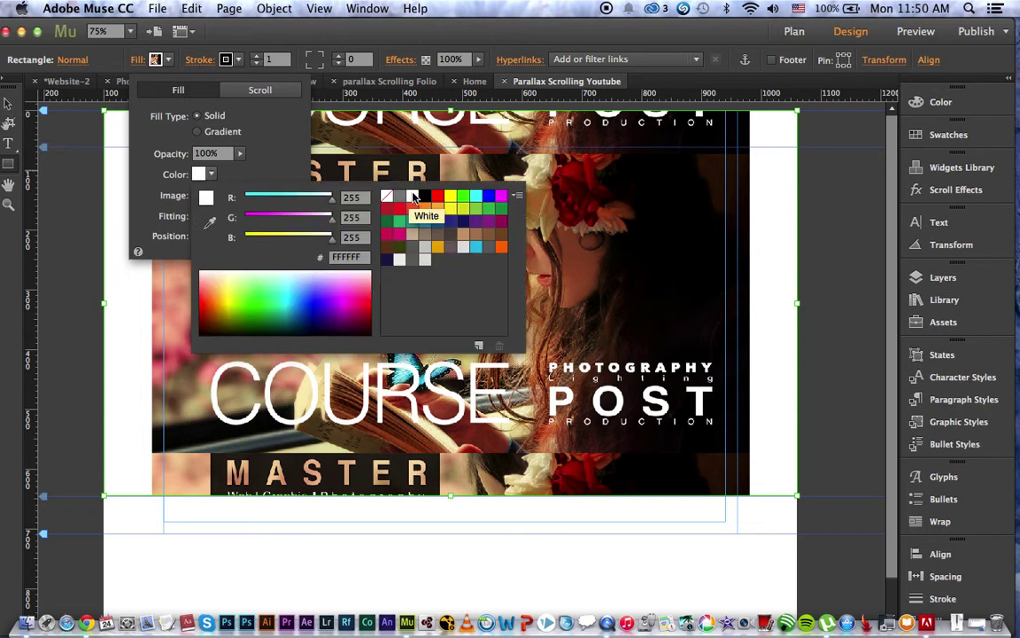
click(425, 196)
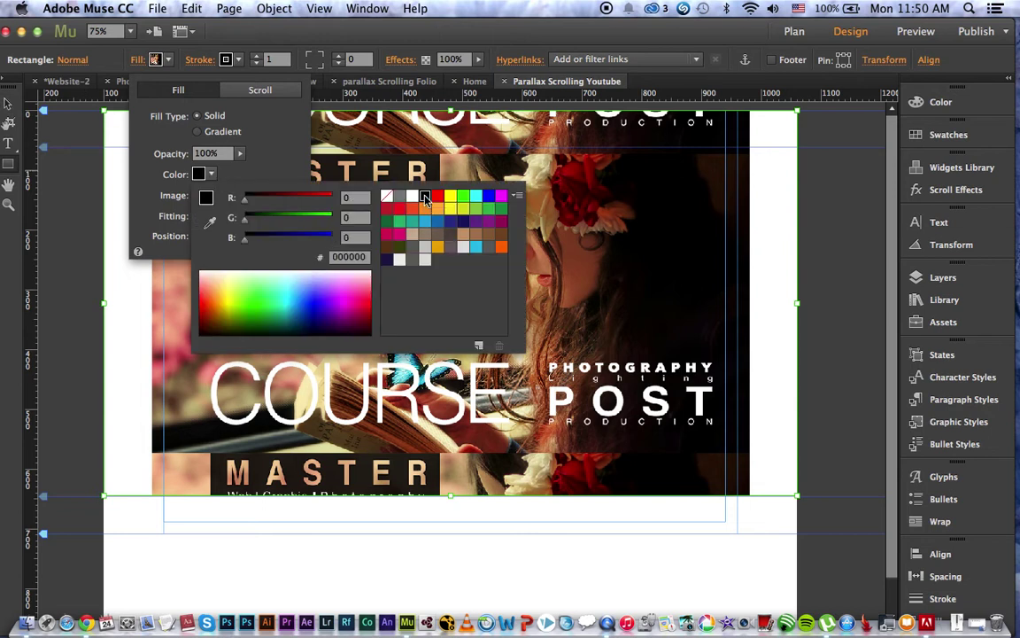
click(7, 107)
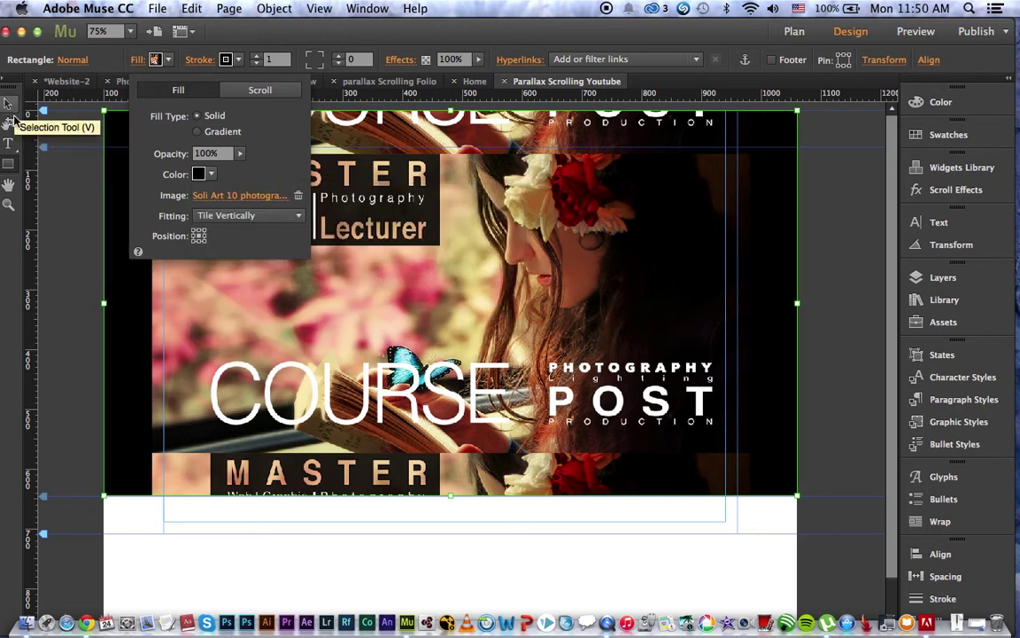
click(8, 102)
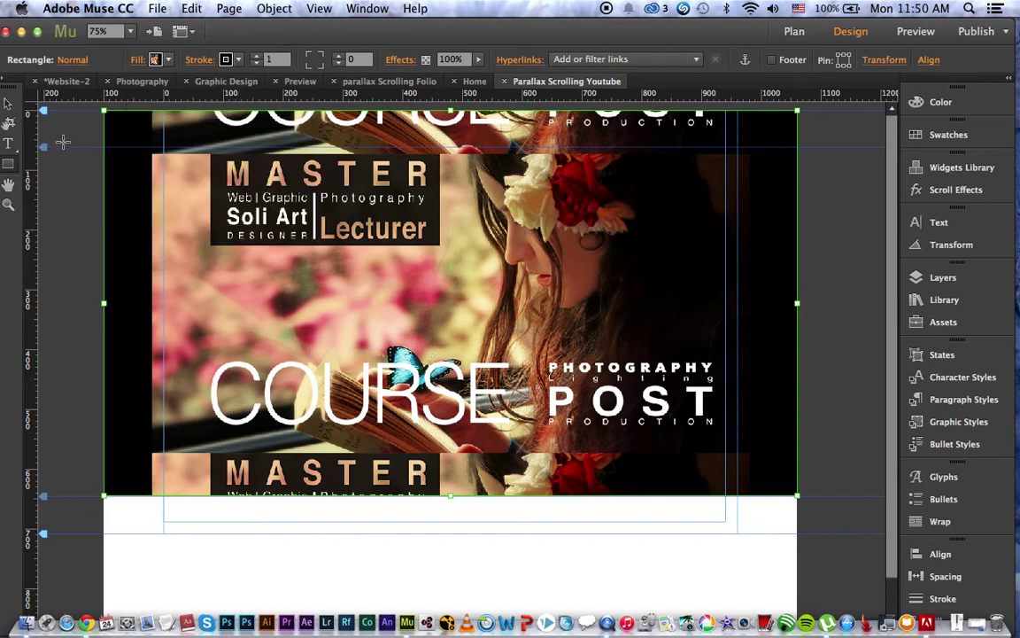
Shorten the rectangle from its lower edge to a height of about 500 px so that only one copy of the image fits
click(8, 121)
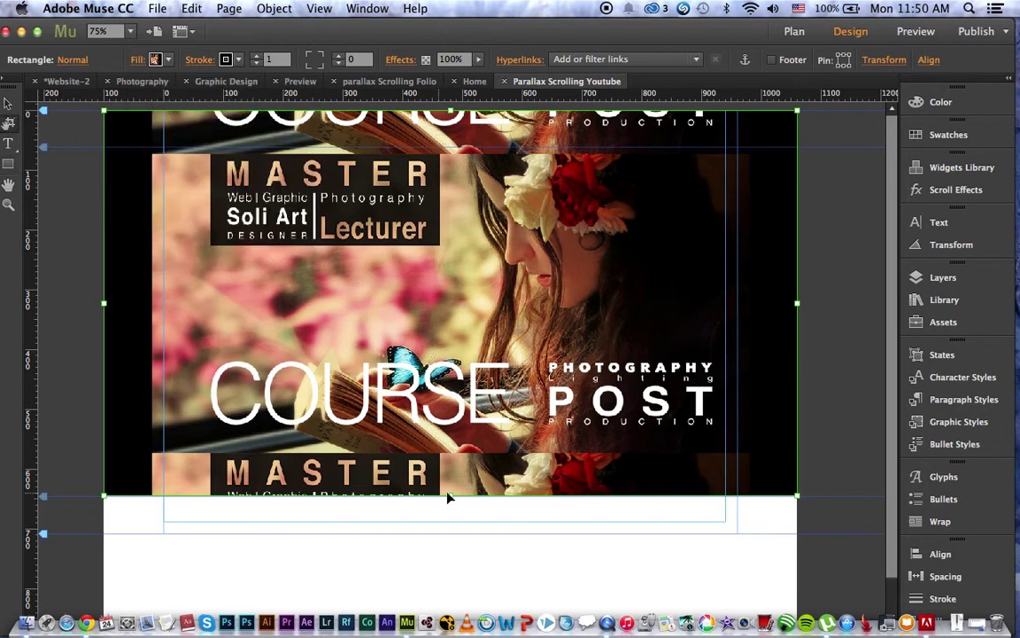
drag(450, 495, 451, 410)
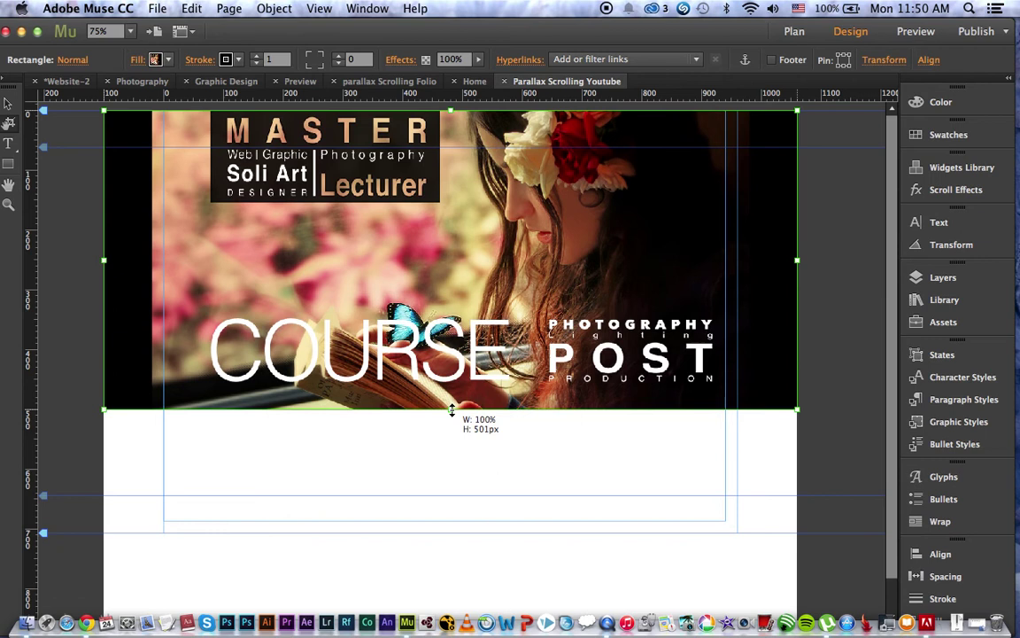
drag(451, 410, 452, 410)
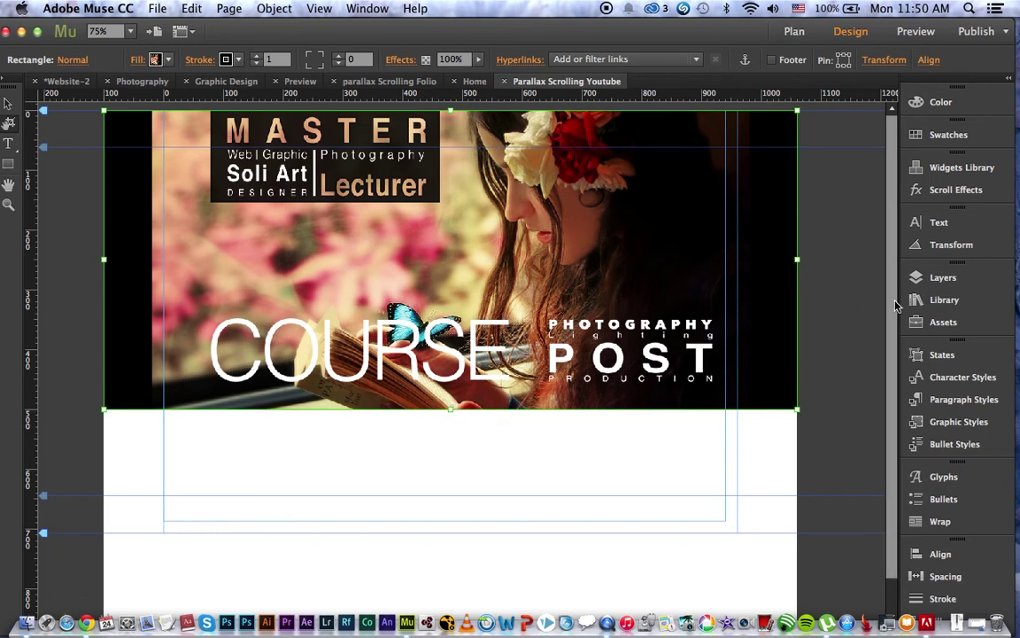
Enable the Motion scroll effect on the banner rectangle
click(955, 191)
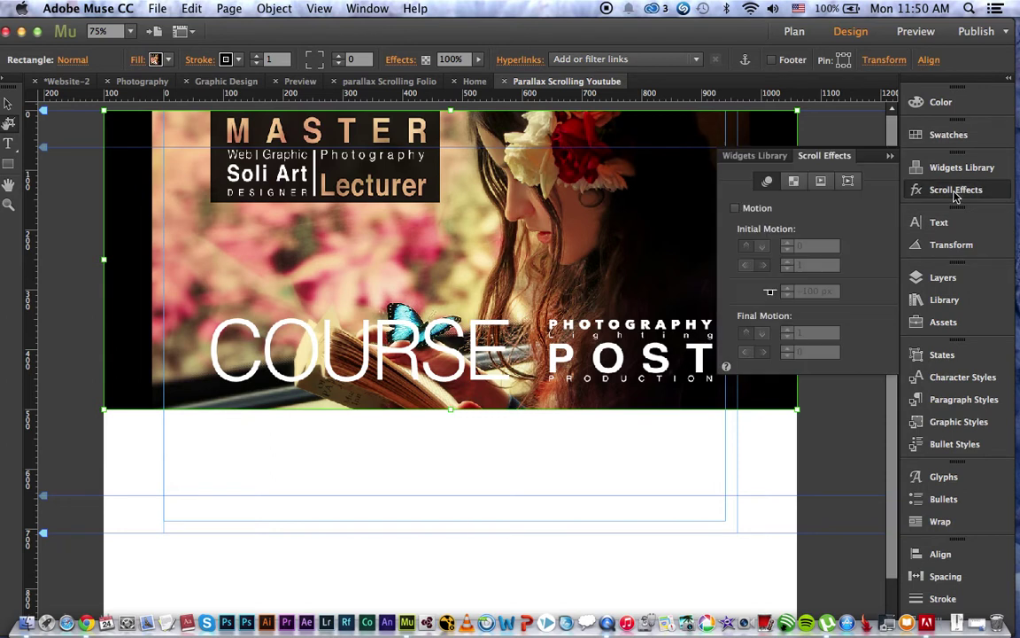
click(736, 209)
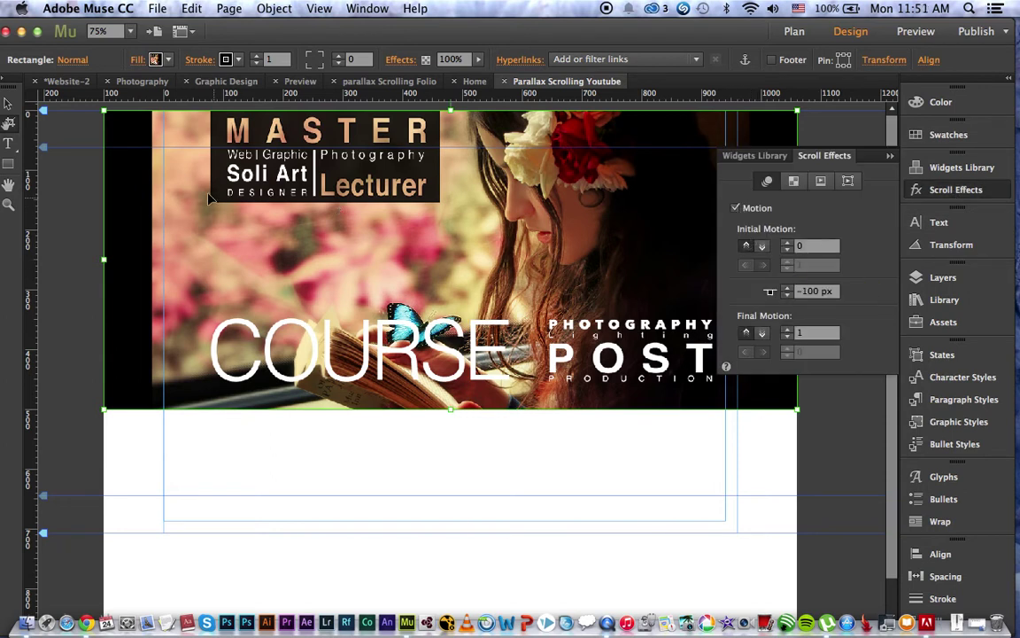
click(823, 247)
click(942, 191)
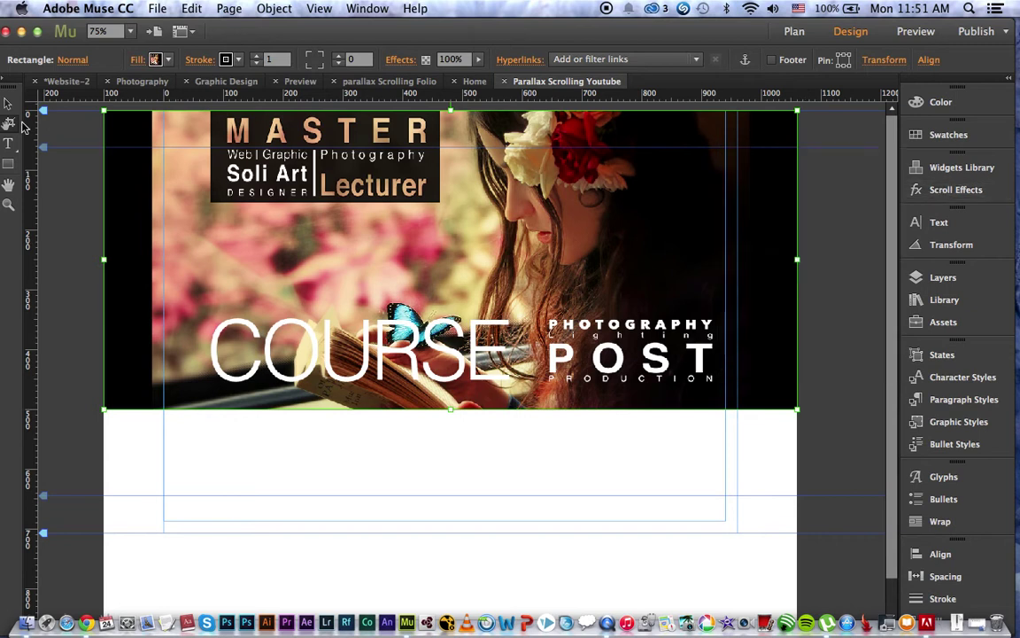
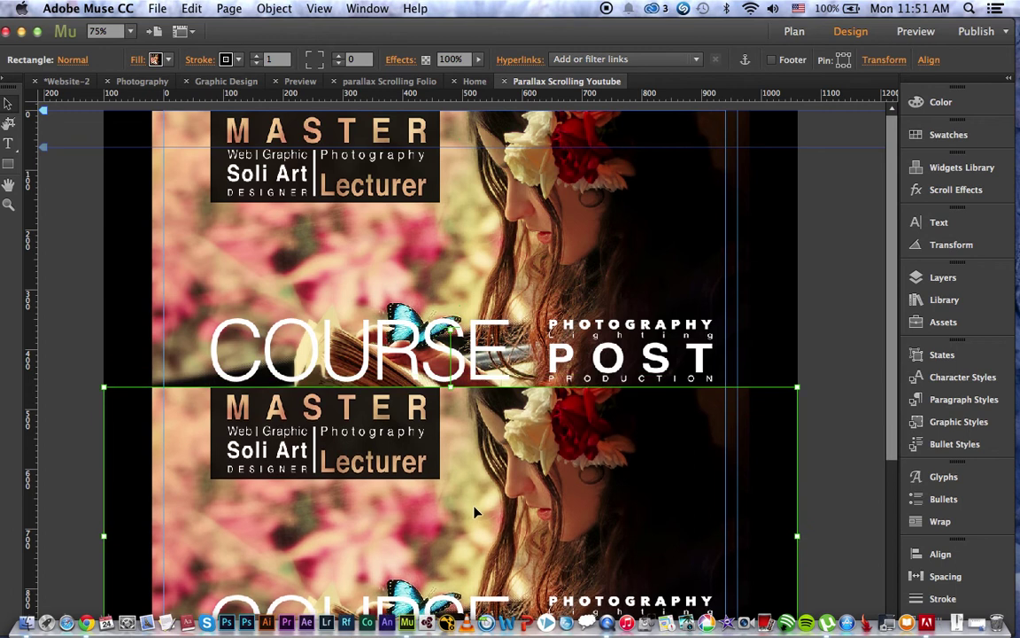
Nudge the duplicate banner down until its upper edge meets the lower edge of the first banner
key(shift+Up)
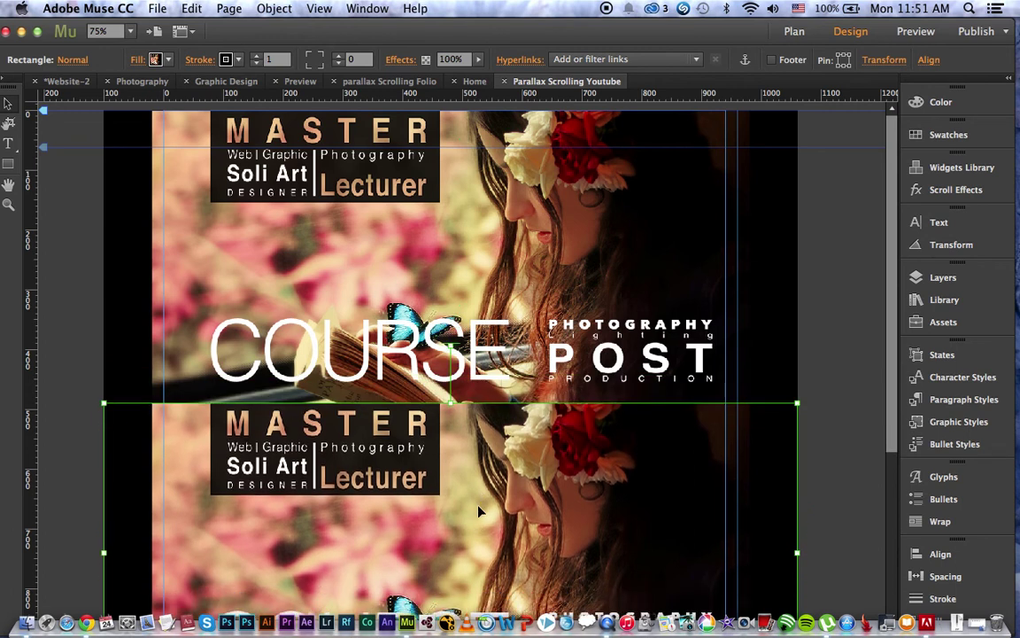
key(Up)
key(Up)
key(Up)
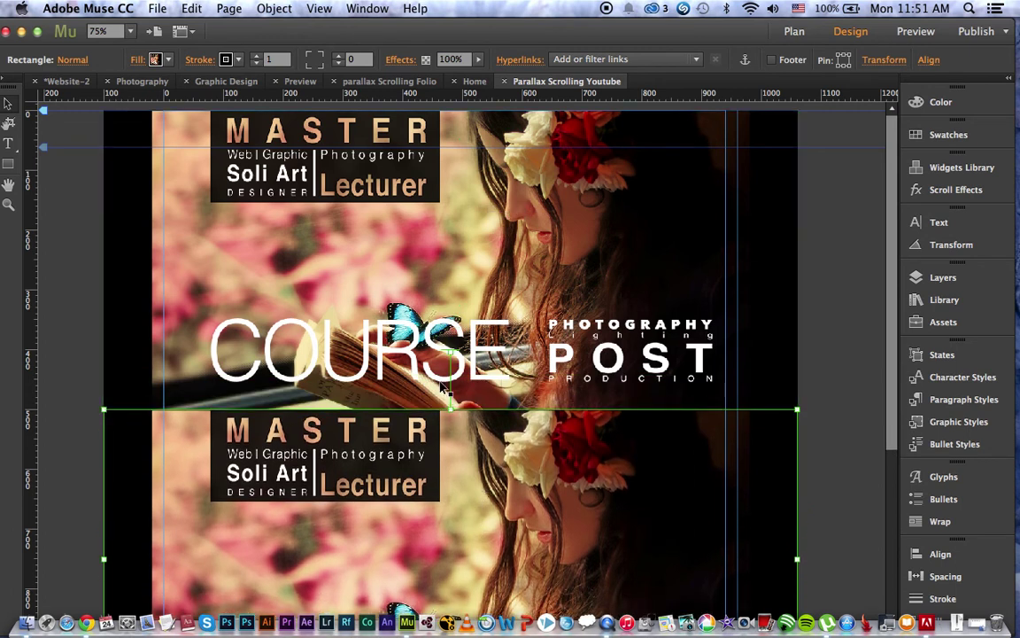
Lengthen the page by moving its bottom-of-page guide down to about 1,870 px
scroll(399, 372, down, 4)
scroll(338, 387, down, 2)
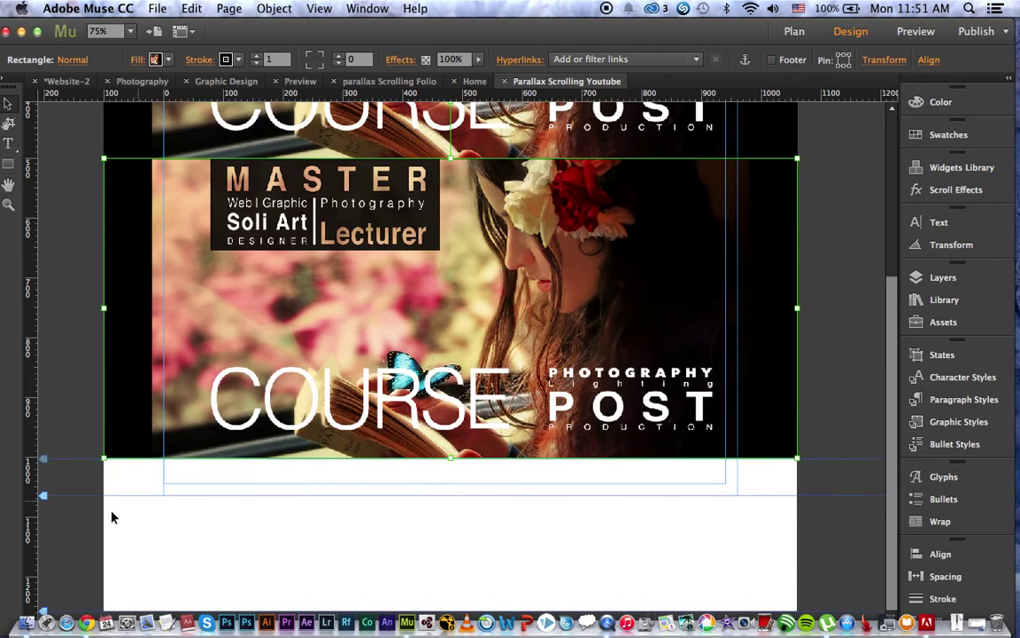
drag(45, 500, 43, 585)
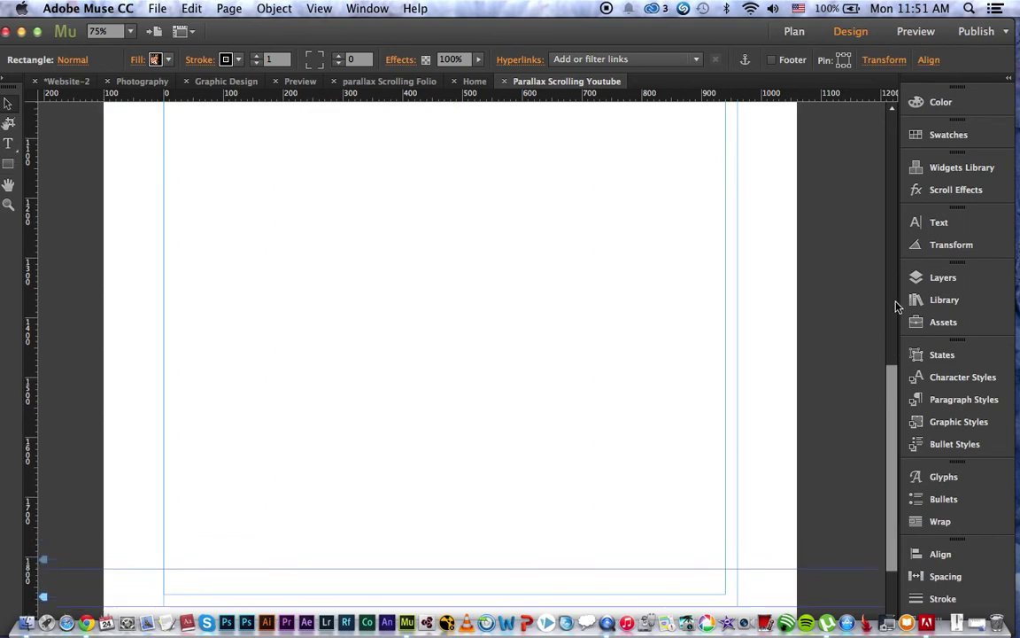
Duplicate the second banner rectangle in place and move the copy straight down until it sits flush beneath the original
scroll(895, 303, up, 10)
scroll(898, 239, up, 10)
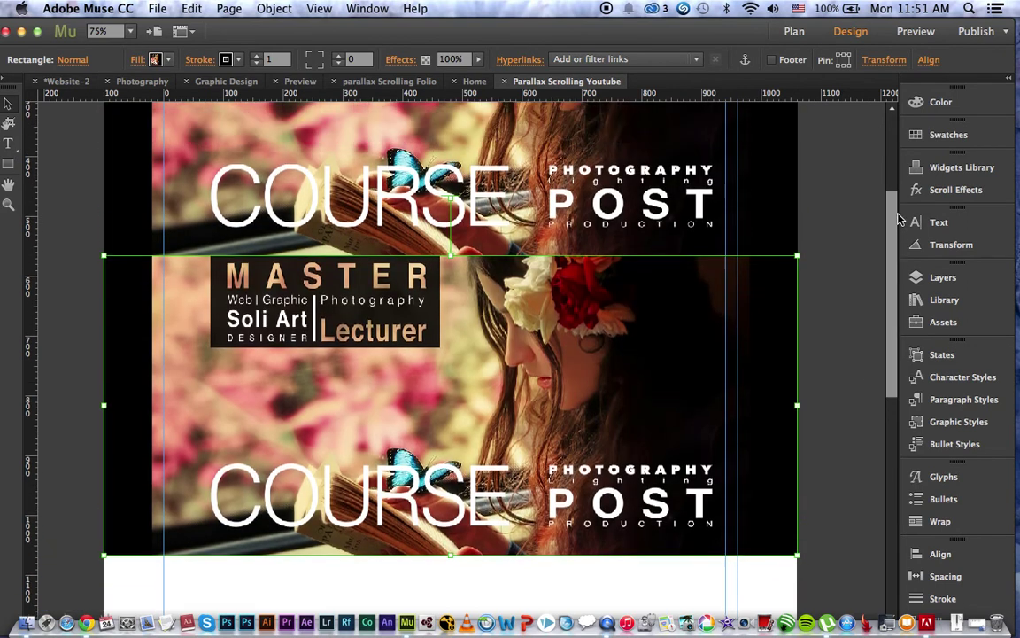
right_click(591, 282)
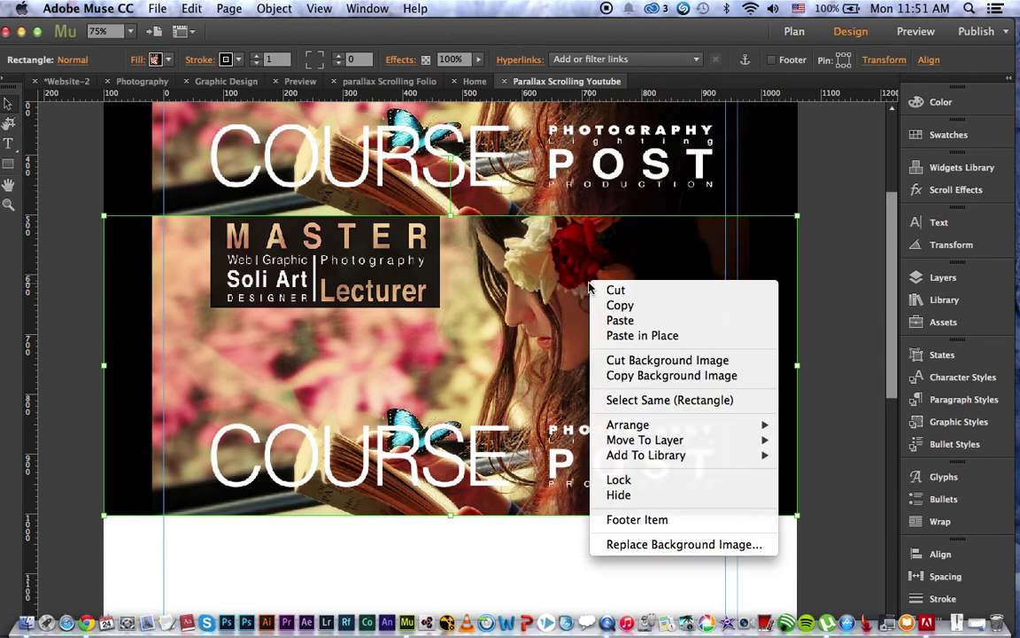
click(602, 306)
right_click(518, 291)
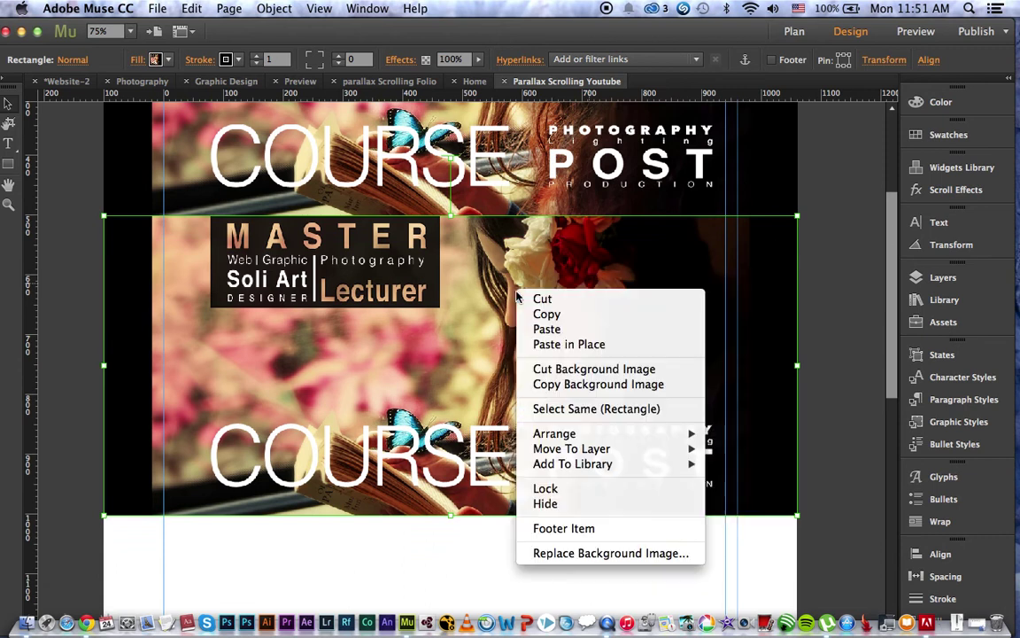
click(558, 343)
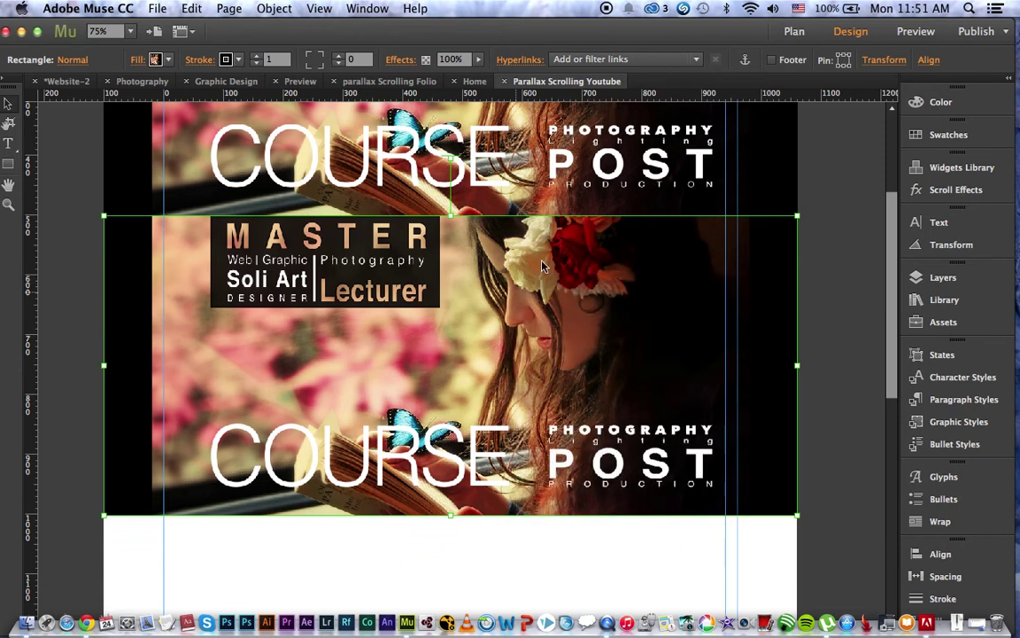
drag(547, 255, 547, 558)
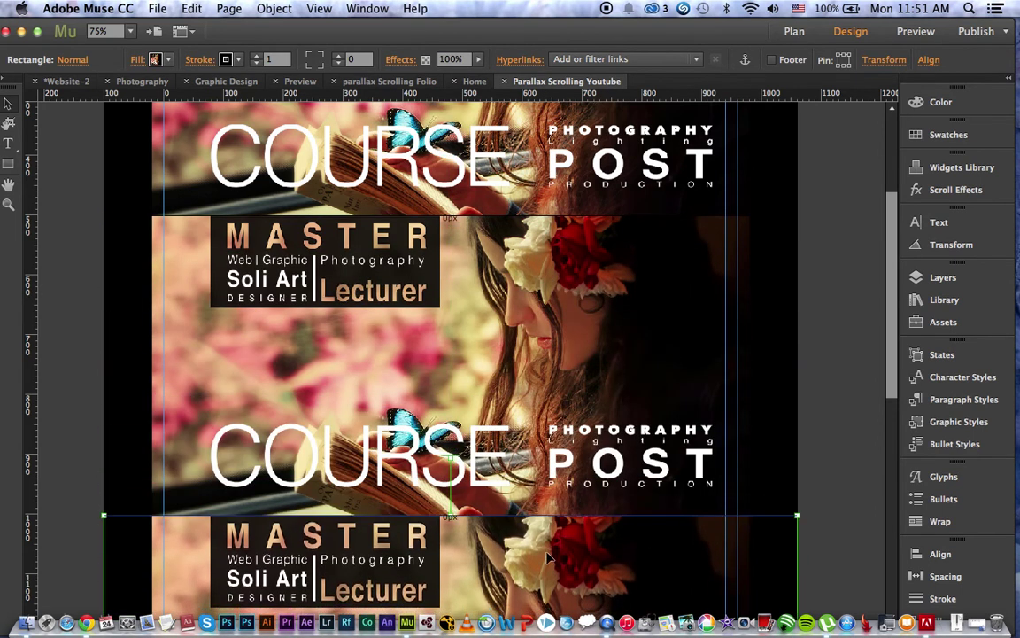
Lengthen the page by moving its bottom-of-page guide down to about 2,060 px
drag(890, 262, 891, 476)
scroll(891, 477, down, 2)
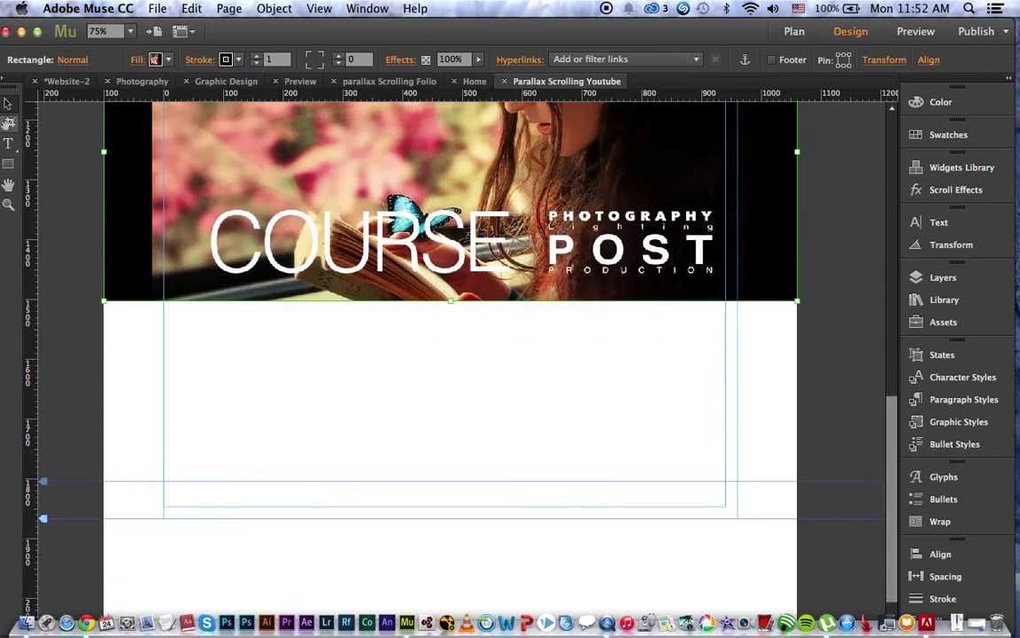
drag(44, 523, 51, 632)
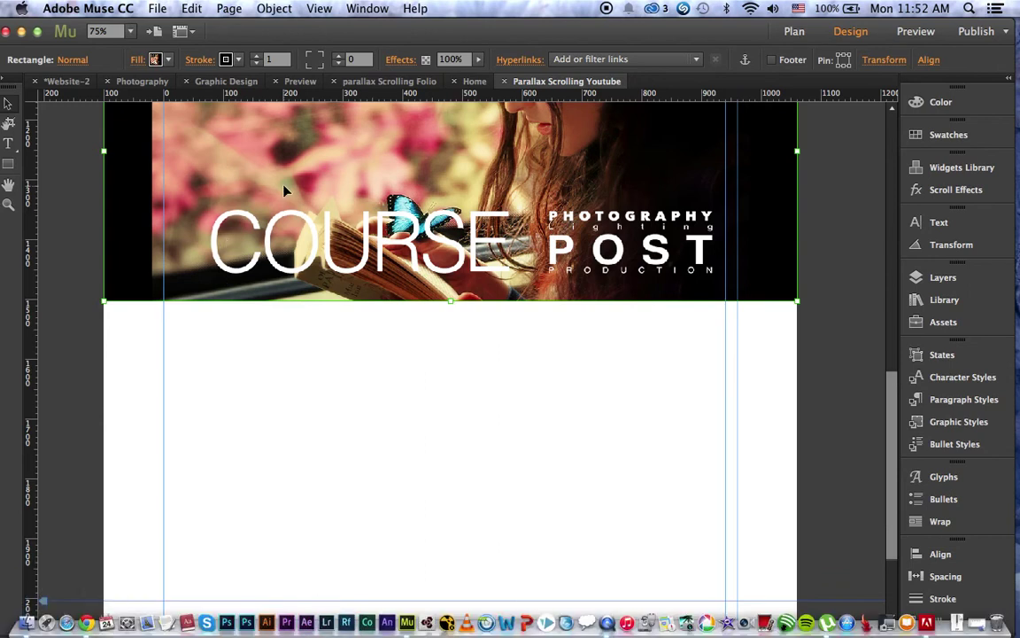
Copy the third banner rectangle, paste it, and align the new fourth banner flush against the third banner's lower edge
right_click(433, 199)
click(340, 162)
right_click(357, 160)
click(381, 183)
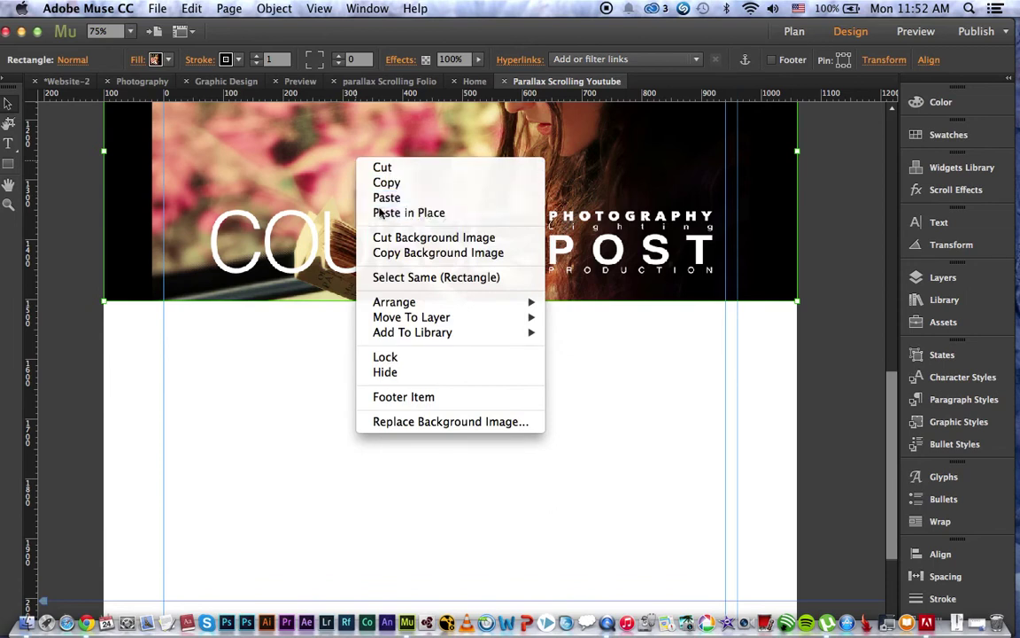
key(ctrl+v)
drag(358, 421, 358, 452)
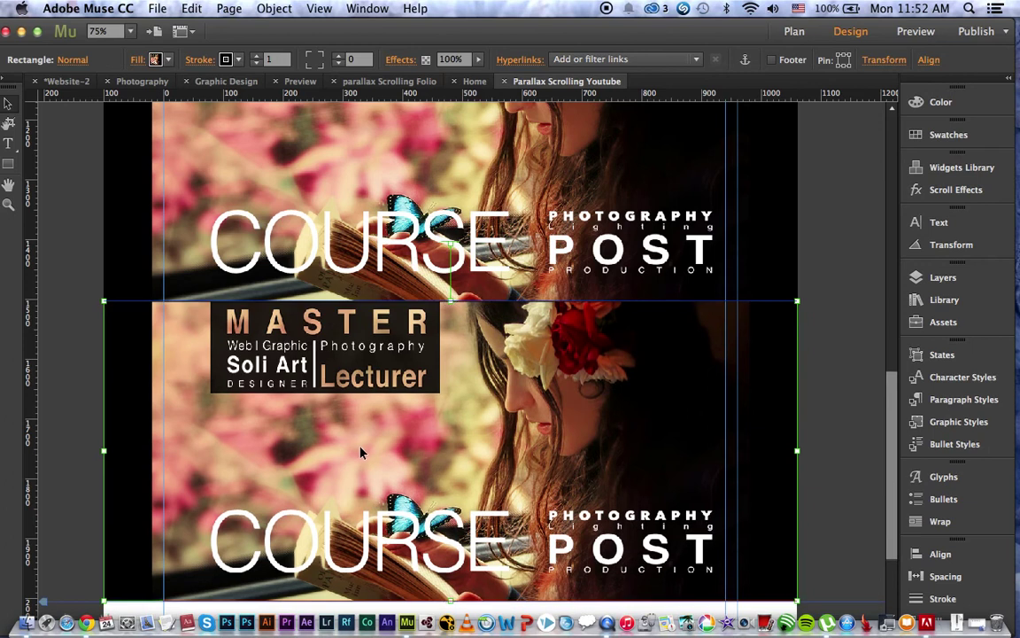
Replace the second banner's fill image with post production tarachin.jpg
scroll(896, 350, up, 1)
scroll(896, 350, up, 8)
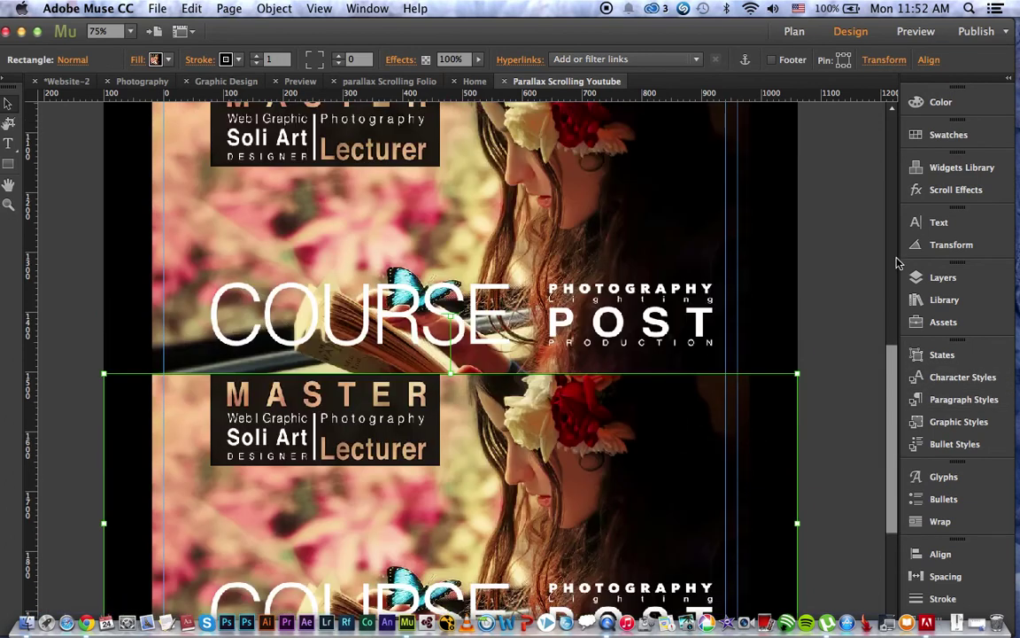
scroll(901, 183, up, 4)
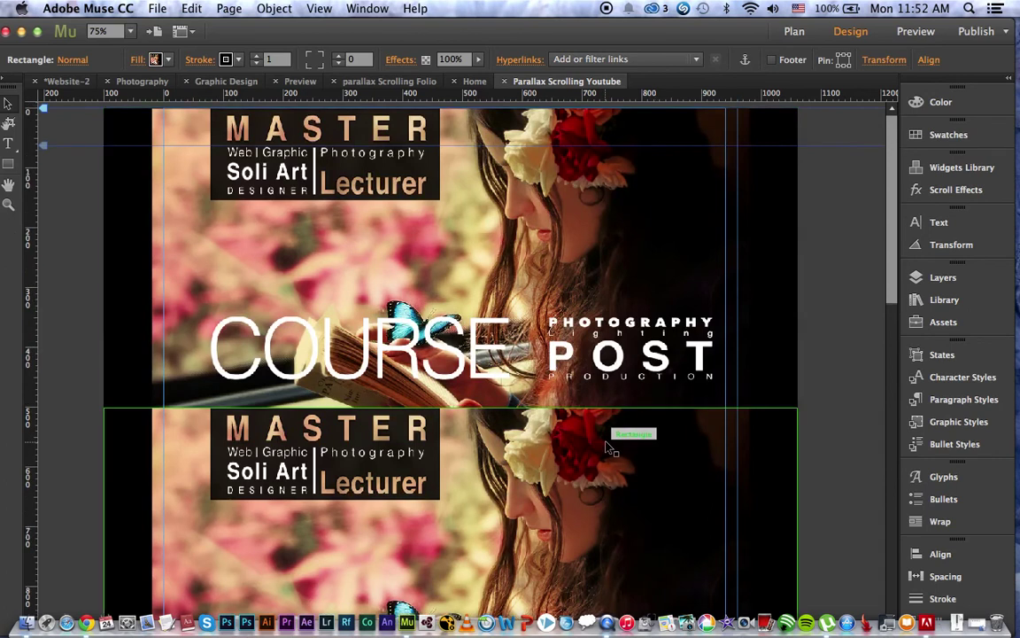
click(609, 447)
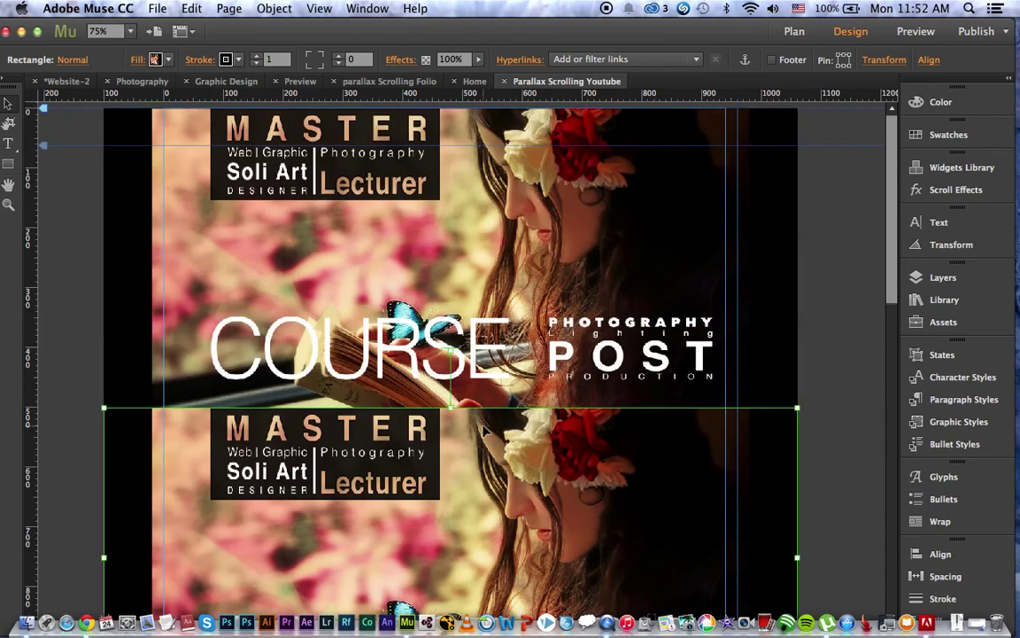
click(154, 59)
click(235, 195)
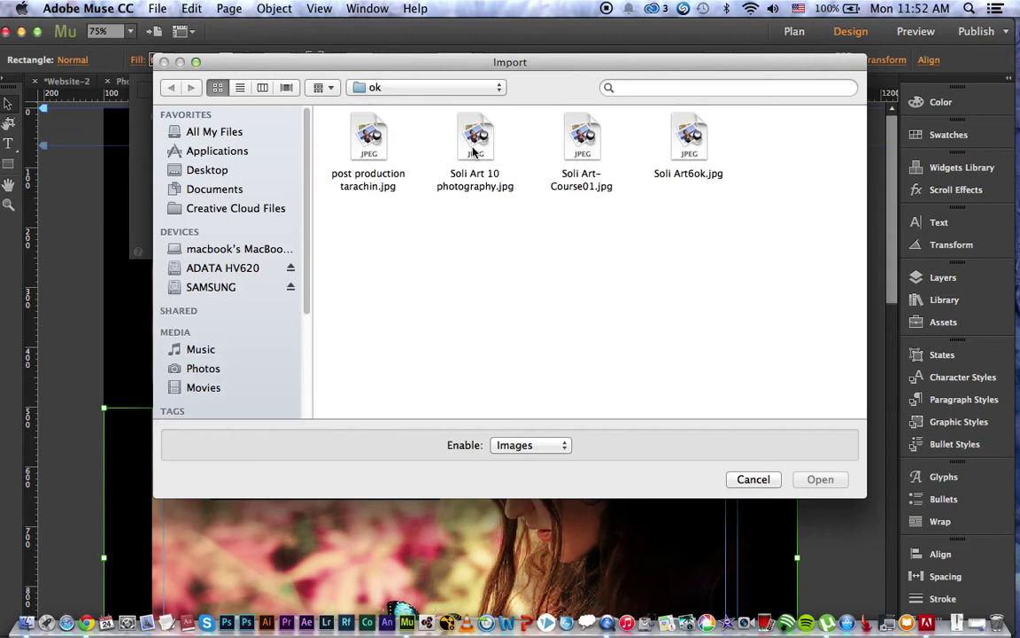
click(475, 148)
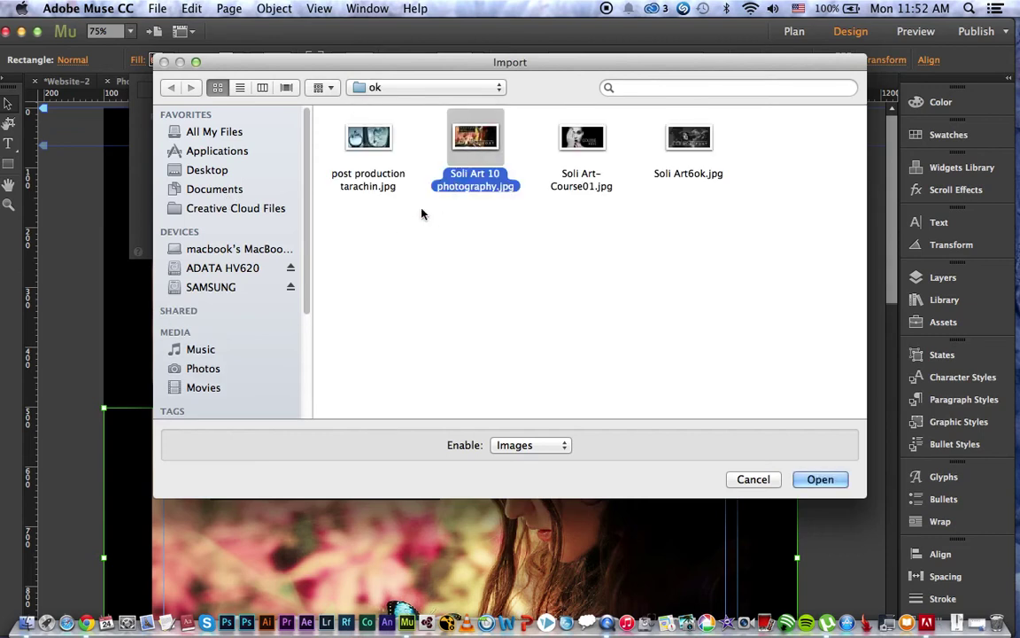
click(371, 139)
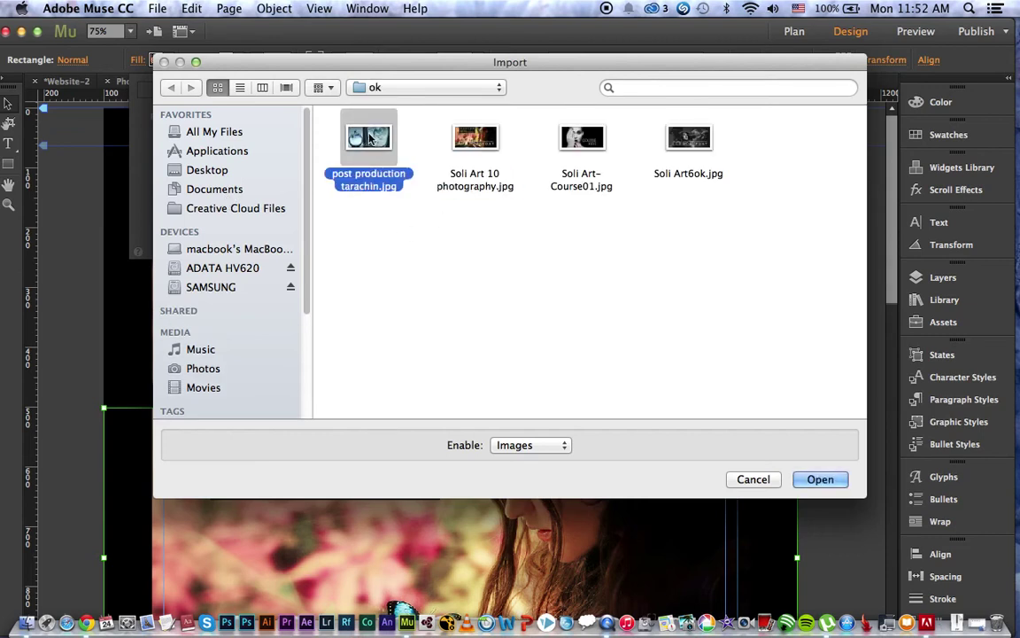
double_click(371, 139)
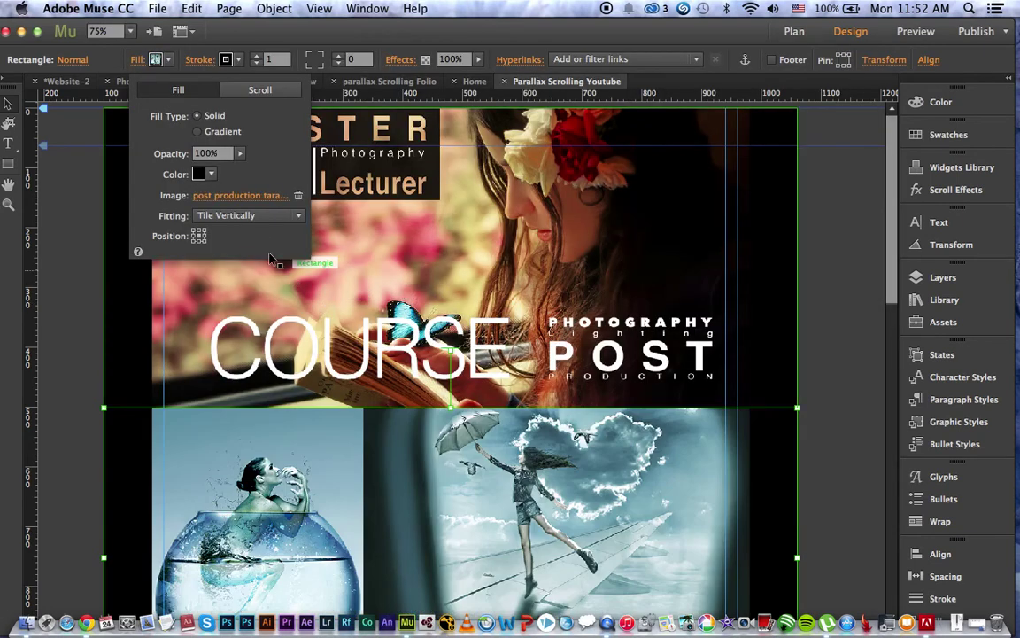
click(274, 418)
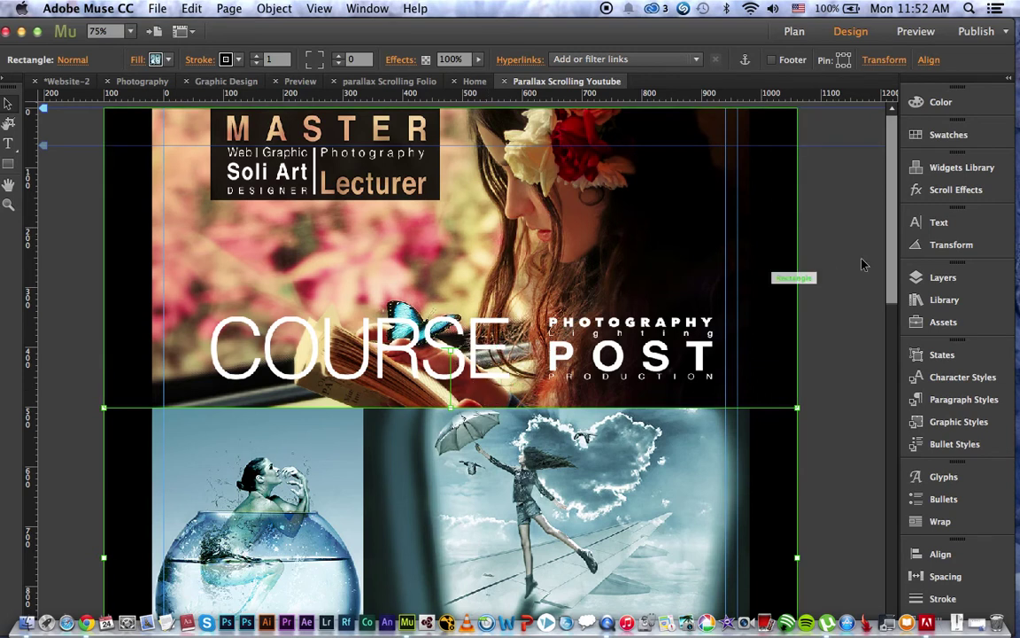
Replace the third banner's fill image with Soli Art-Course01.jpg
scroll(890, 317, down, 2)
drag(891, 317, 880, 434)
click(632, 341)
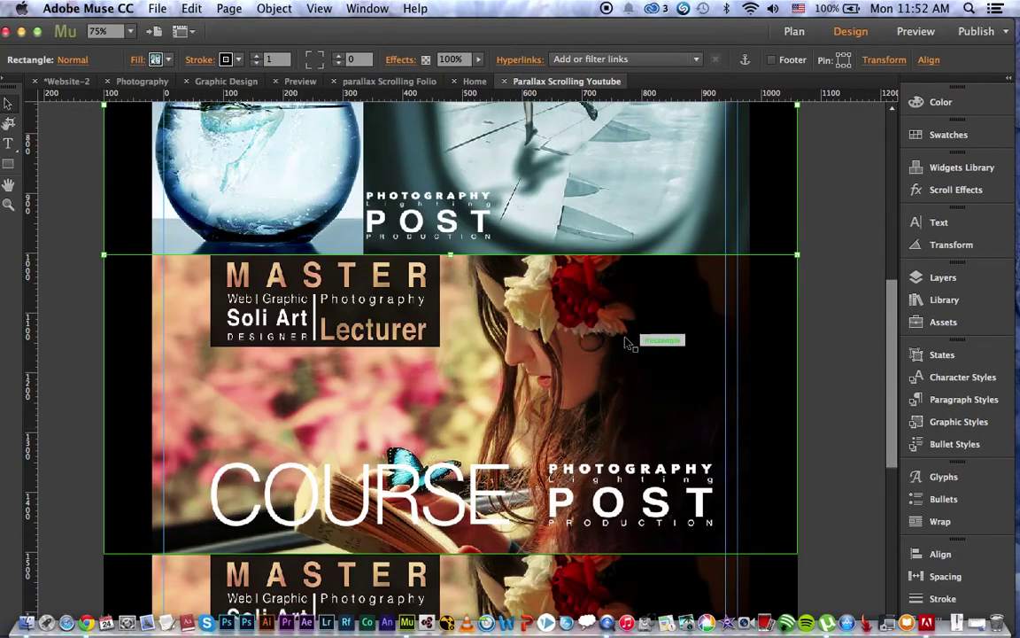
click(139, 61)
click(224, 196)
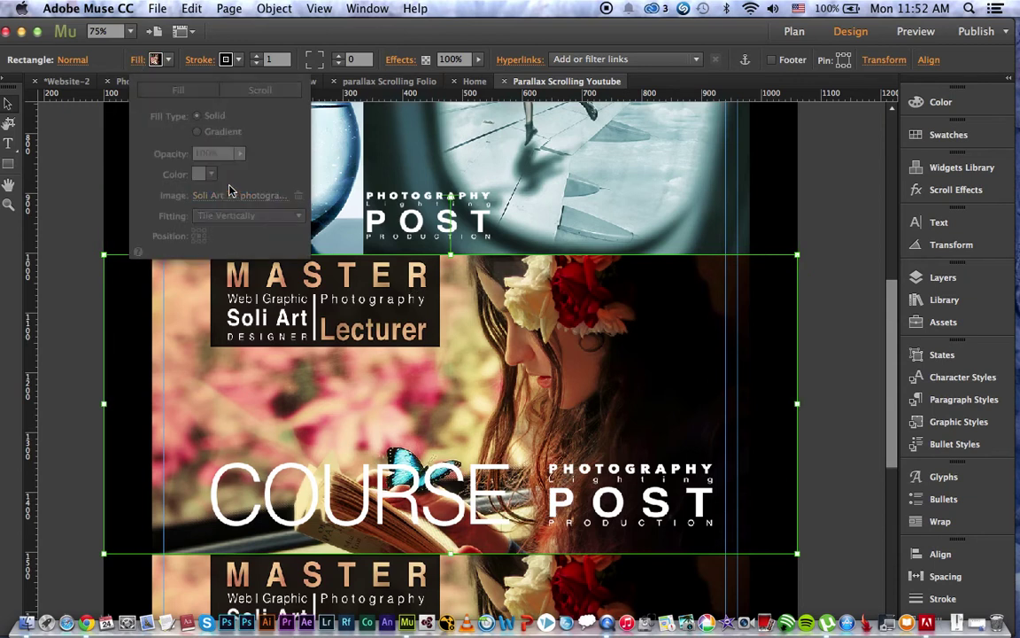
double_click(585, 142)
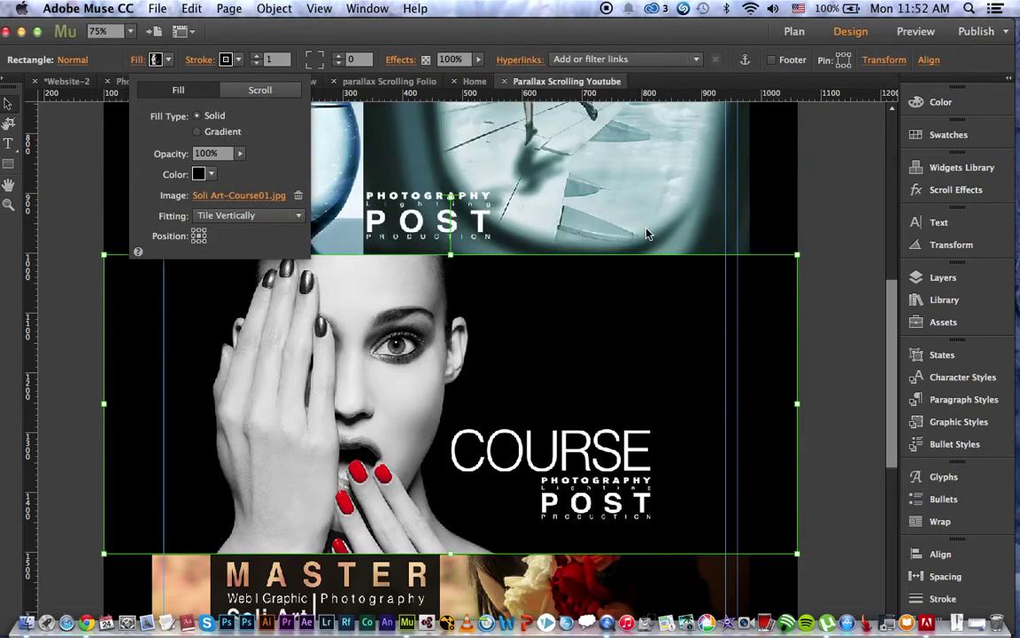
click(891, 325)
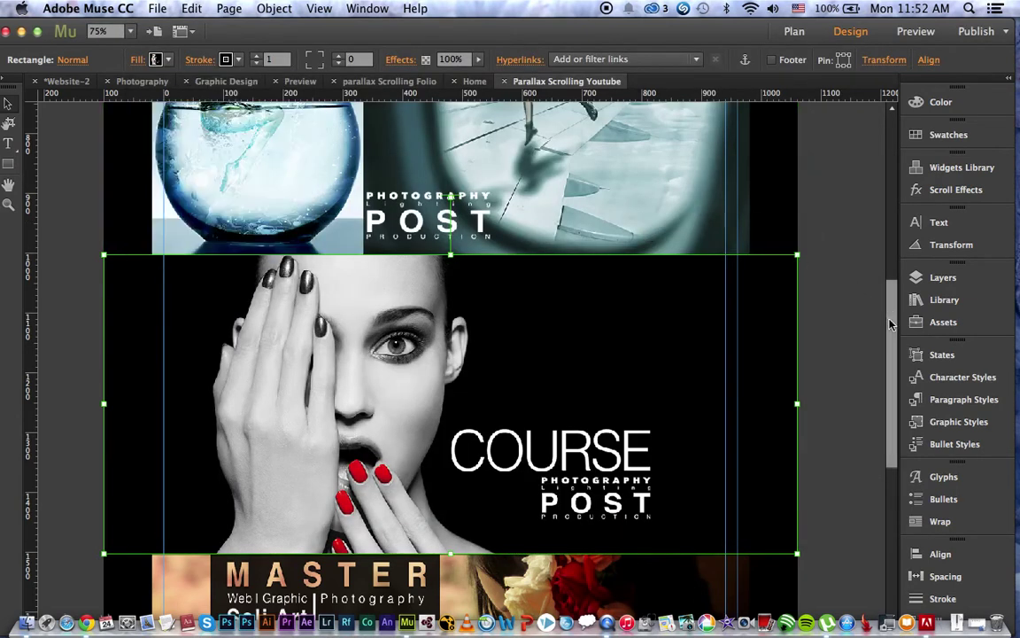
Replace the fourth banner's fill image with Soli Art6ok.jpg
drag(891, 381, 893, 483)
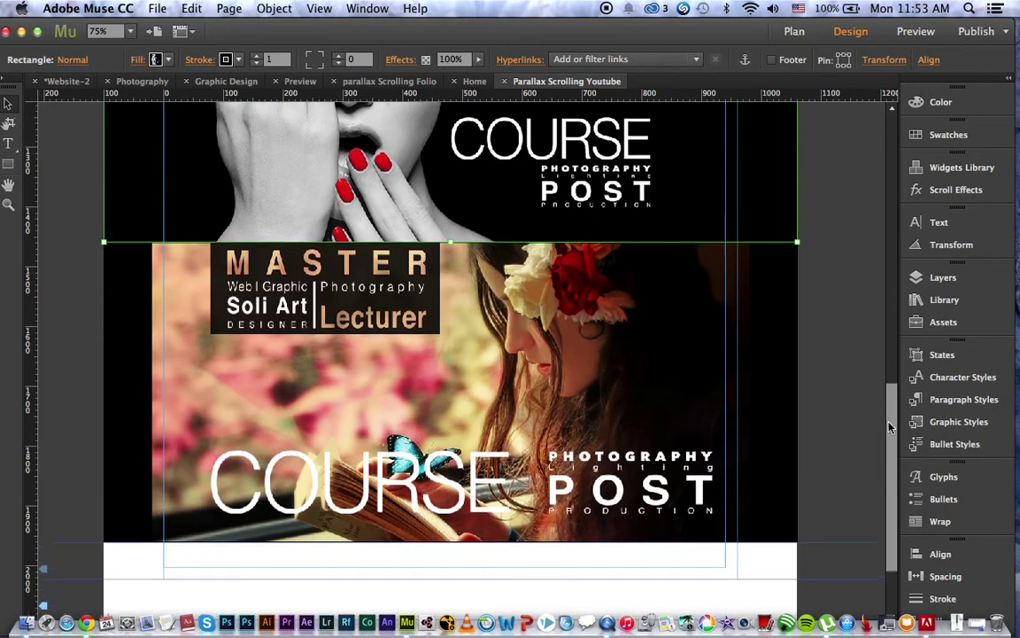
click(602, 346)
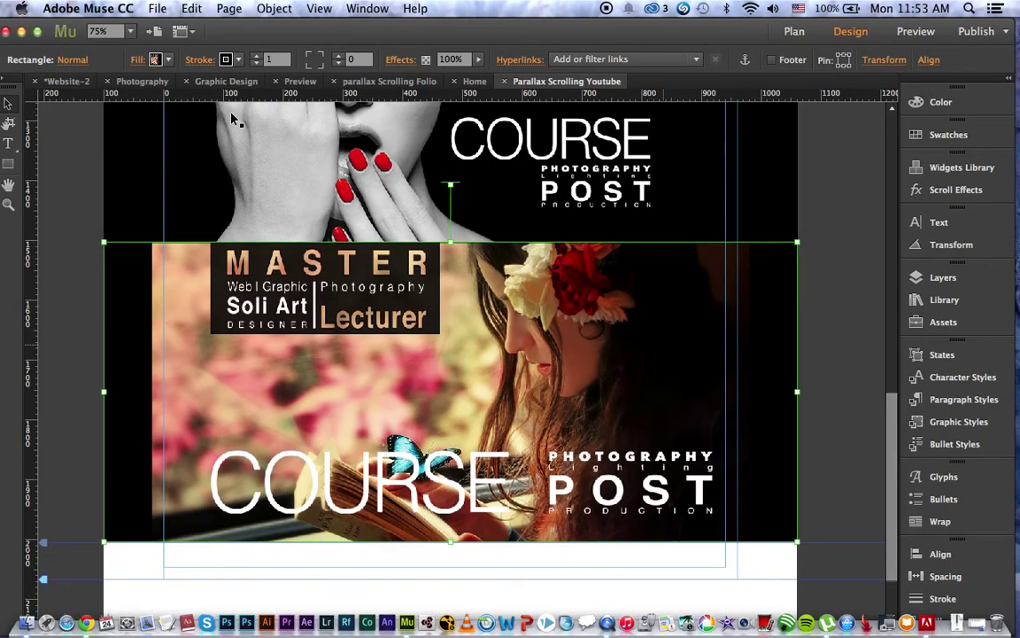
click(156, 59)
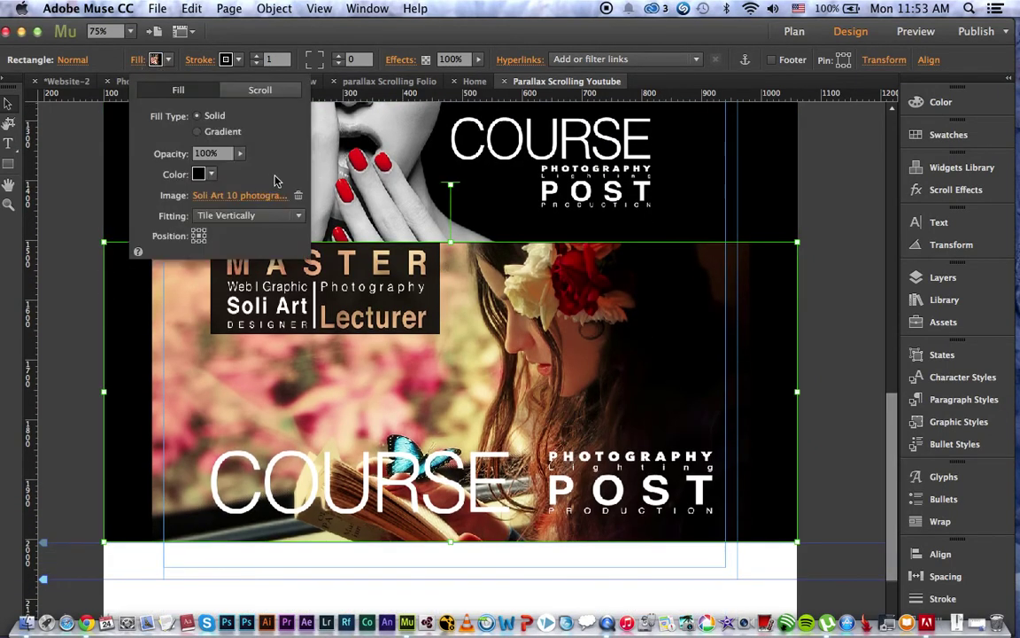
click(235, 202)
click(670, 144)
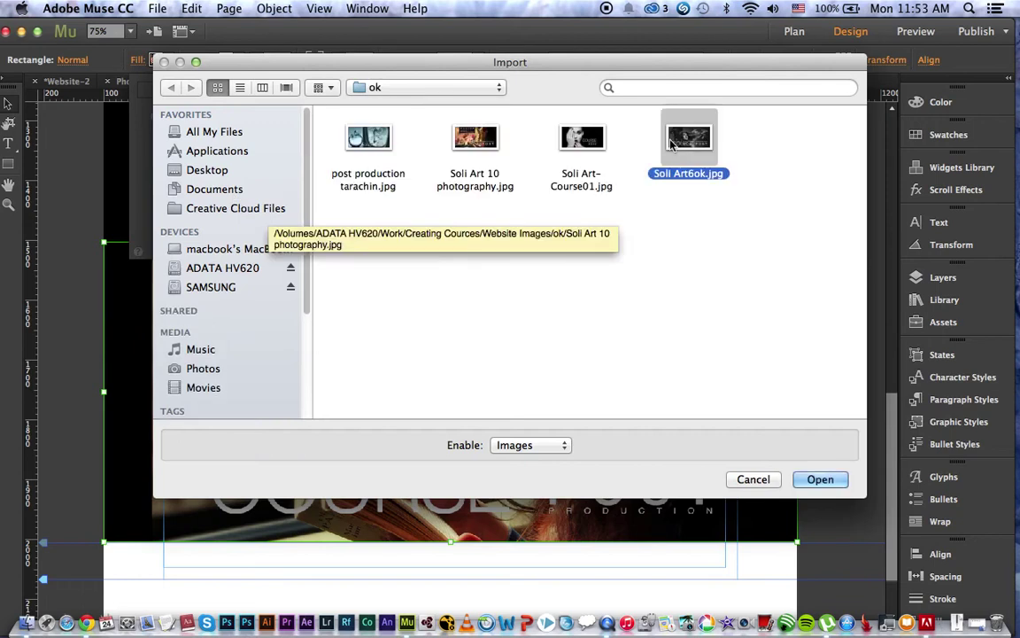
key(Return)
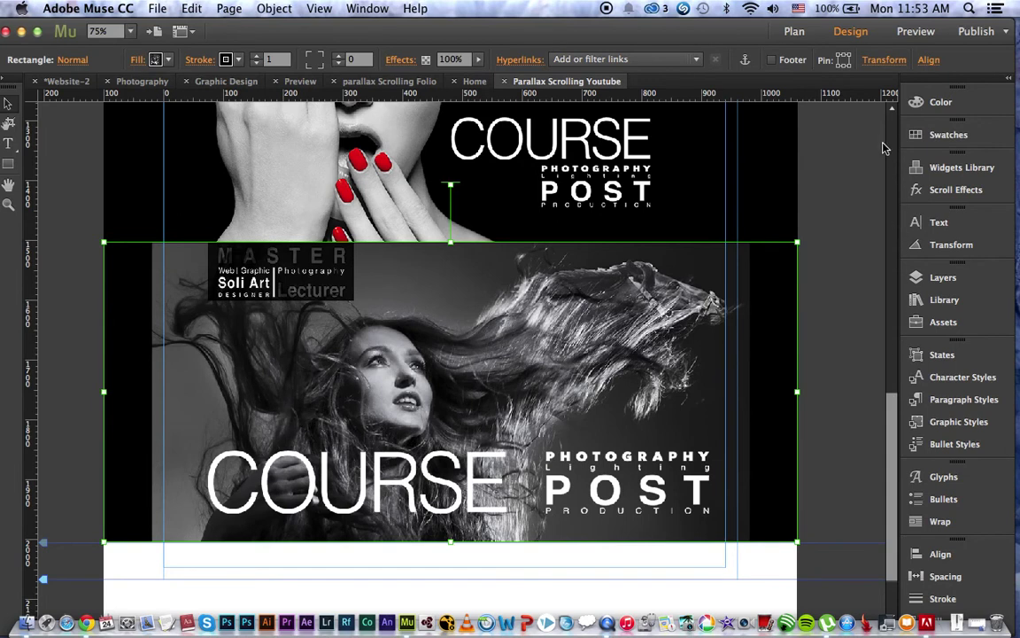
Preview the page, scroll through it to examine how the banners move and overlap, and return to the design view
drag(893, 387, 882, 103)
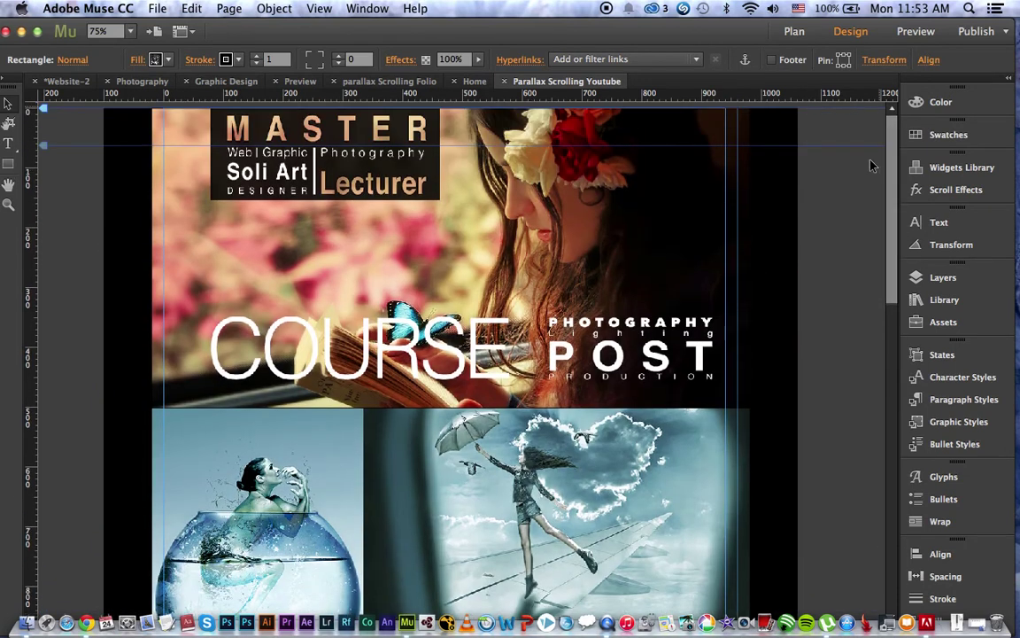
click(918, 33)
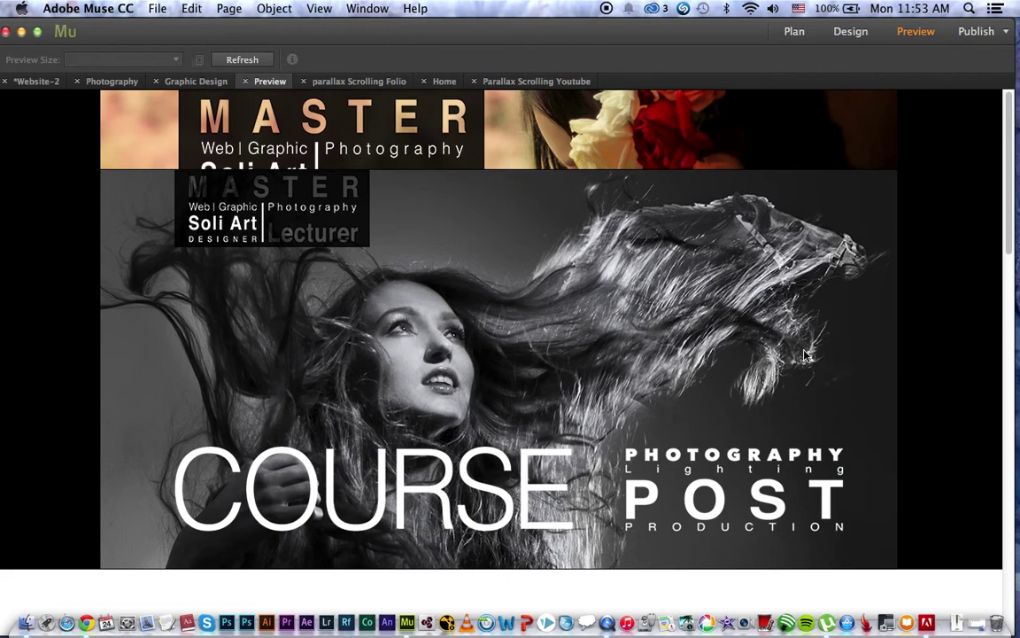
scroll(806, 354, down, 5)
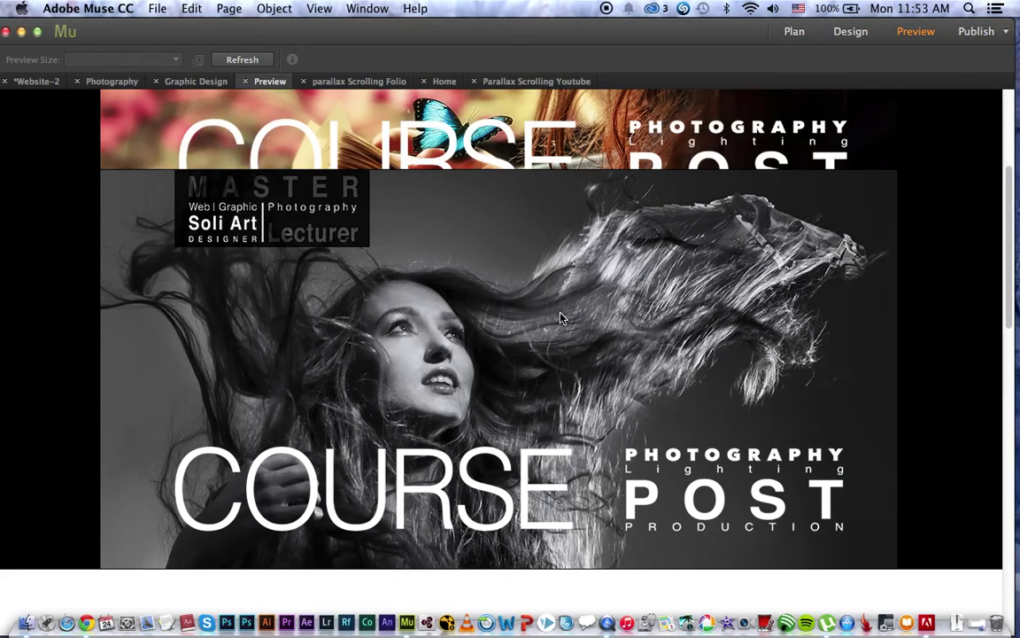
scroll(560, 317, down, 5)
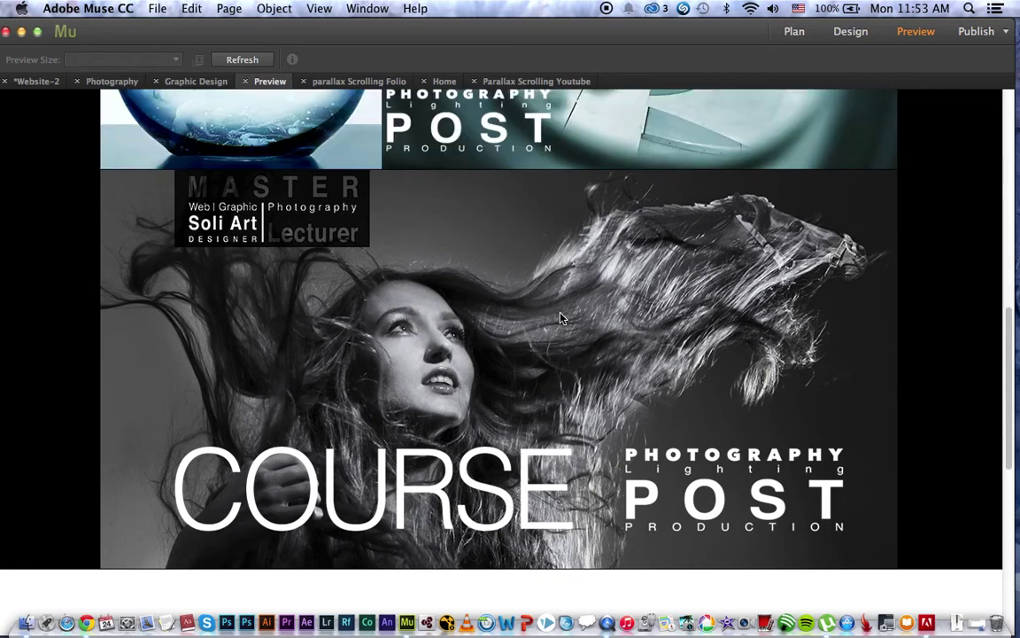
scroll(560, 317, down, 5)
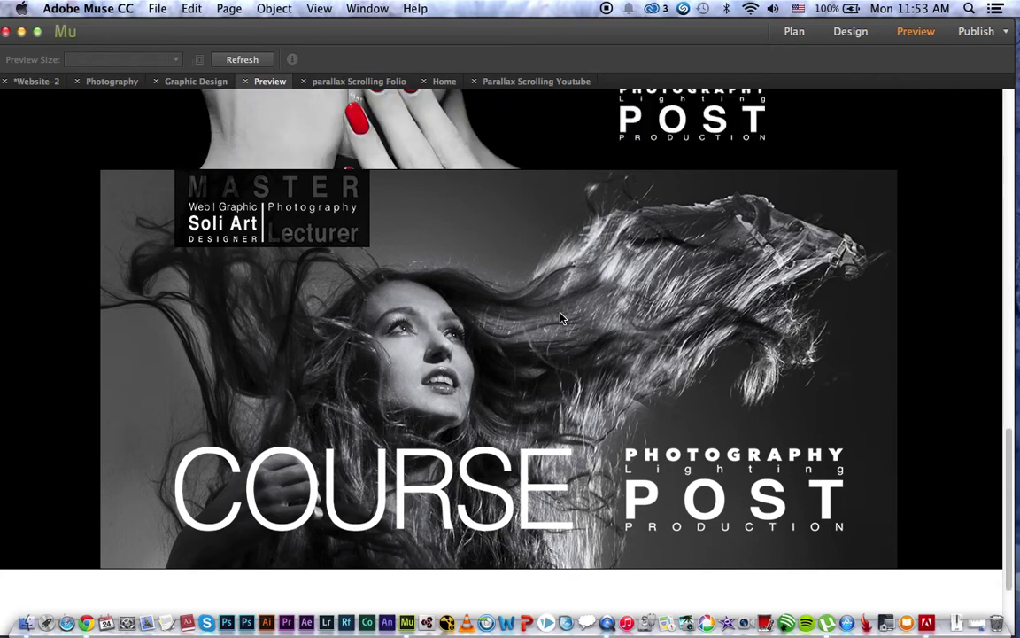
scroll(560, 317, down, 5)
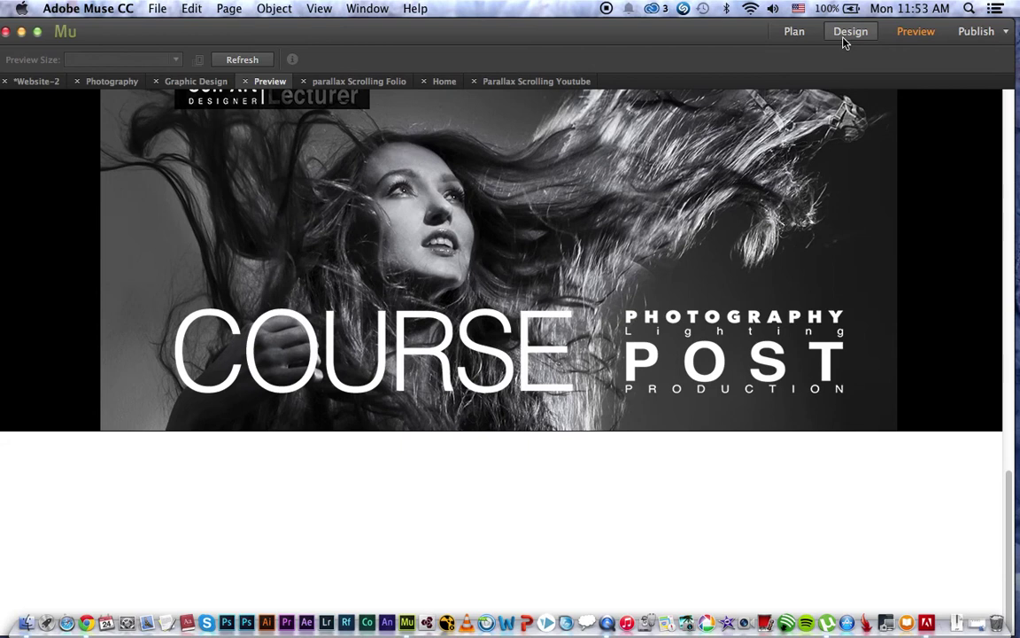
click(846, 40)
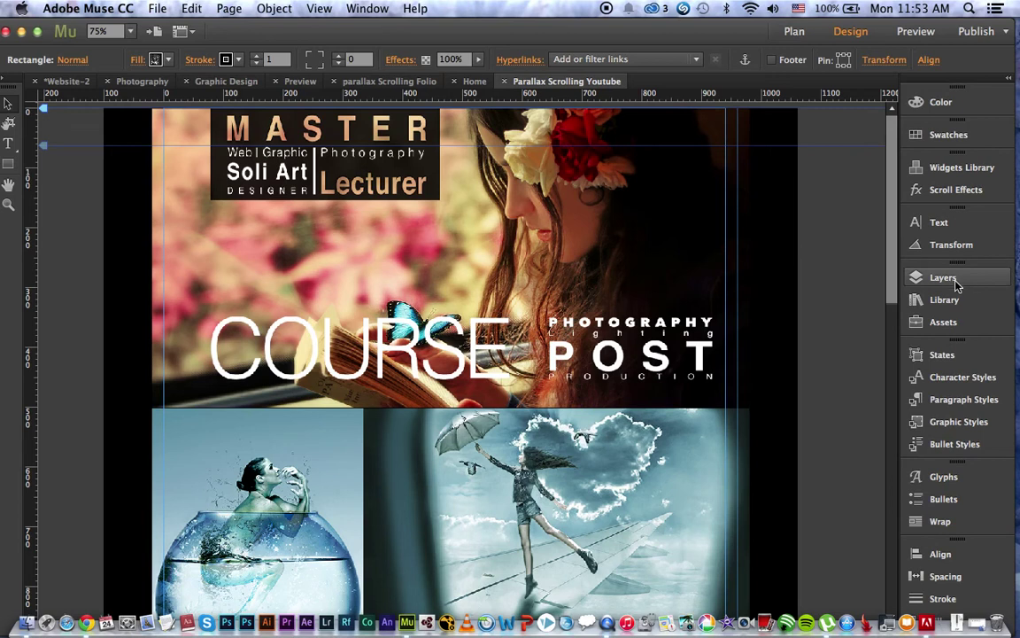
Move the first banner's rectangle to the top of the header layer and toggle its visibility to check which banner it is
click(958, 281)
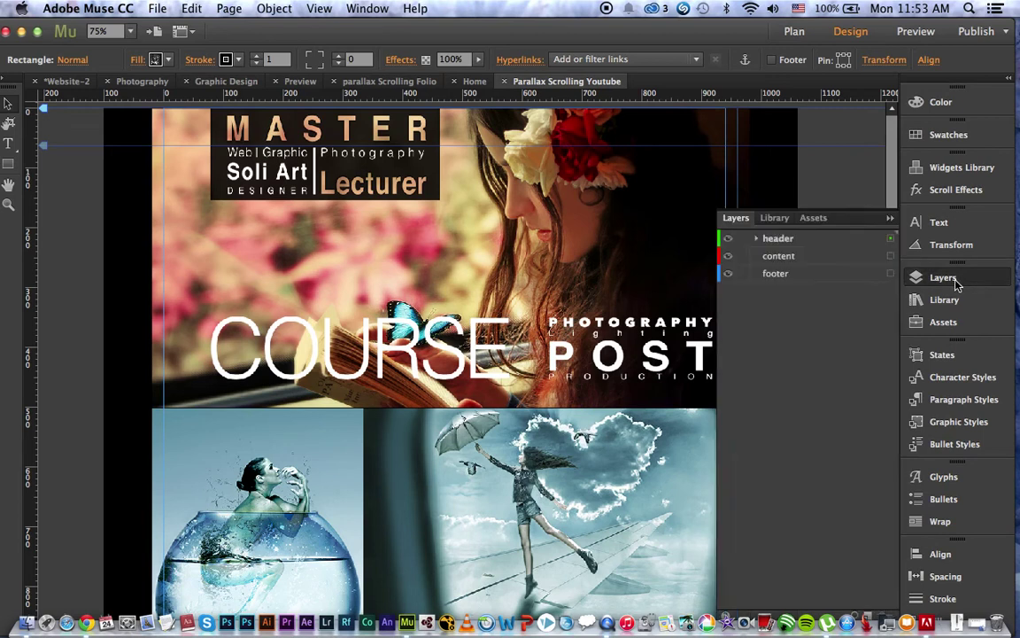
click(757, 239)
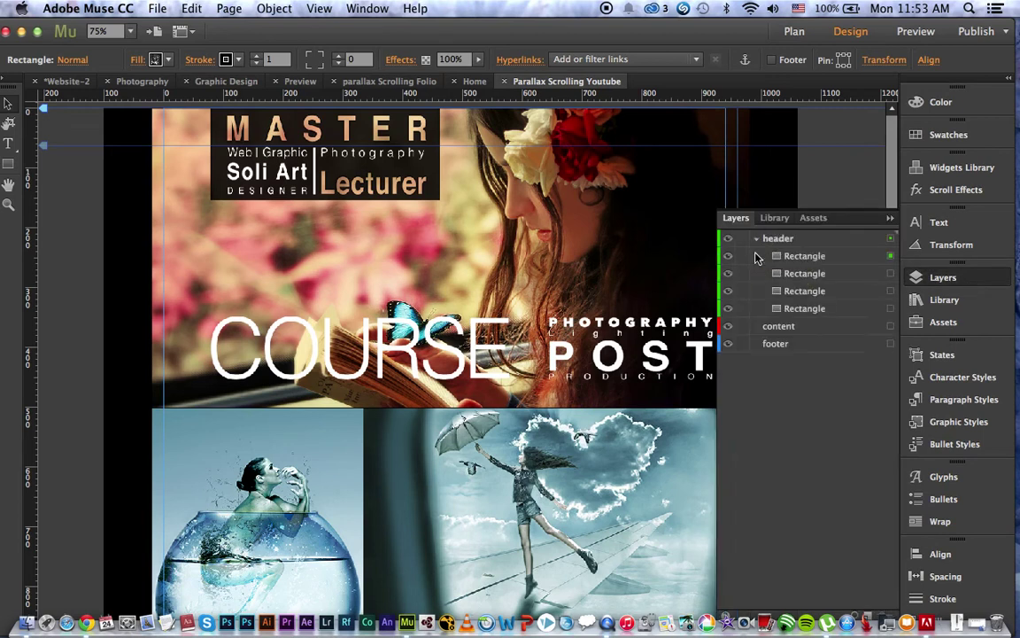
drag(777, 259, 634, 216)
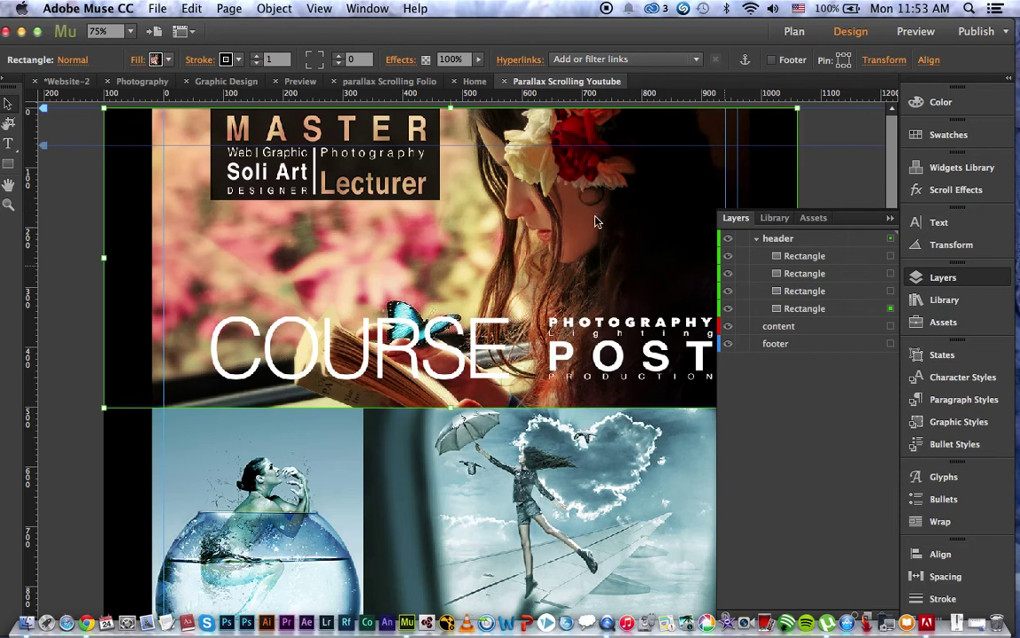
click(805, 308)
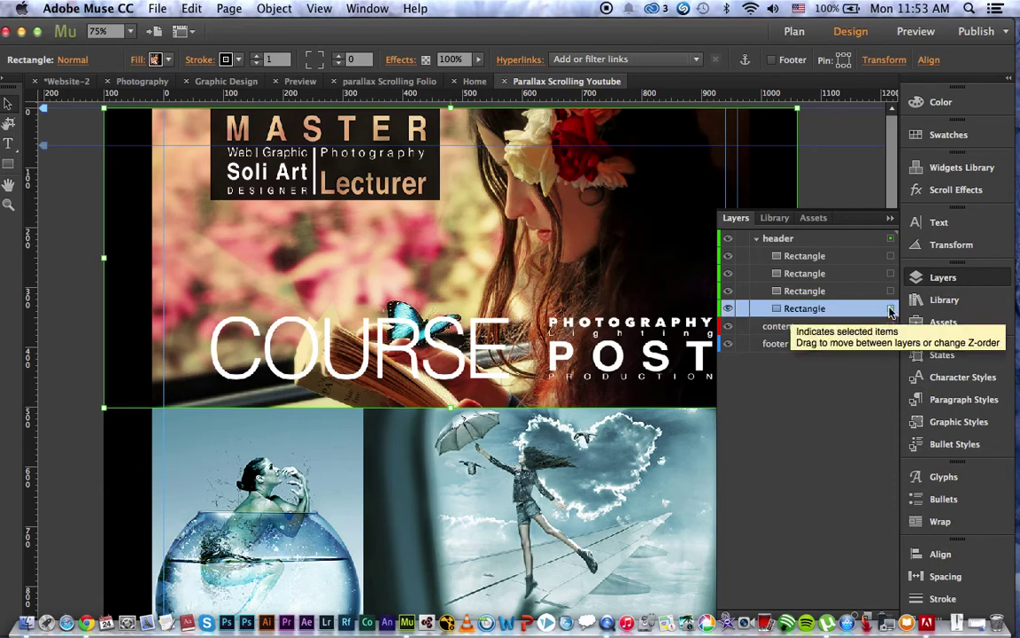
click(891, 256)
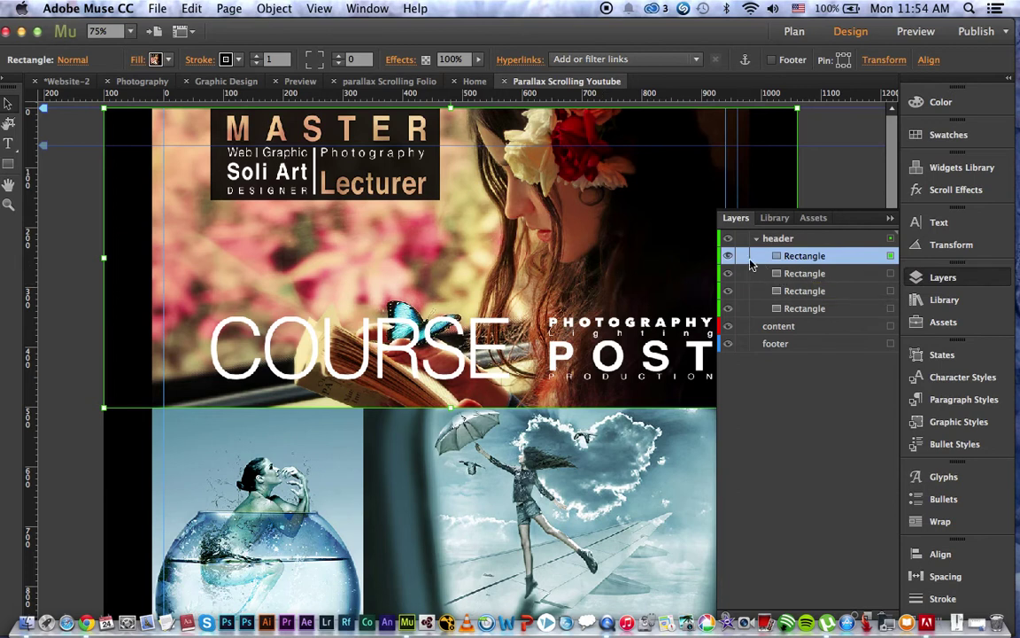
click(728, 256)
click(728, 256)
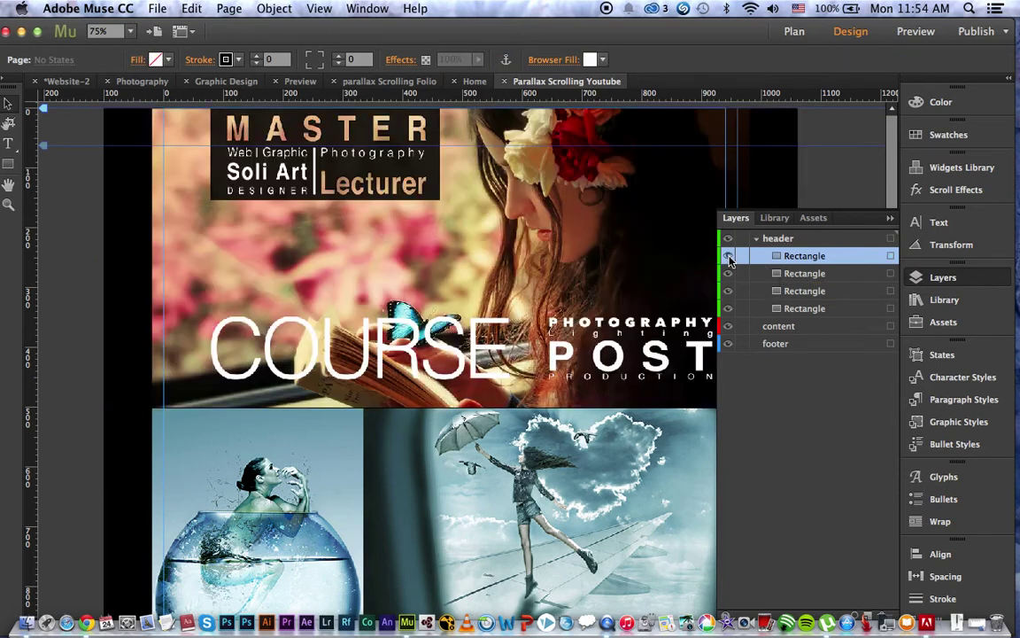
Move the second banner's rectangle directly below the first banner in the header layer and check it by toggling its visibility
click(594, 494)
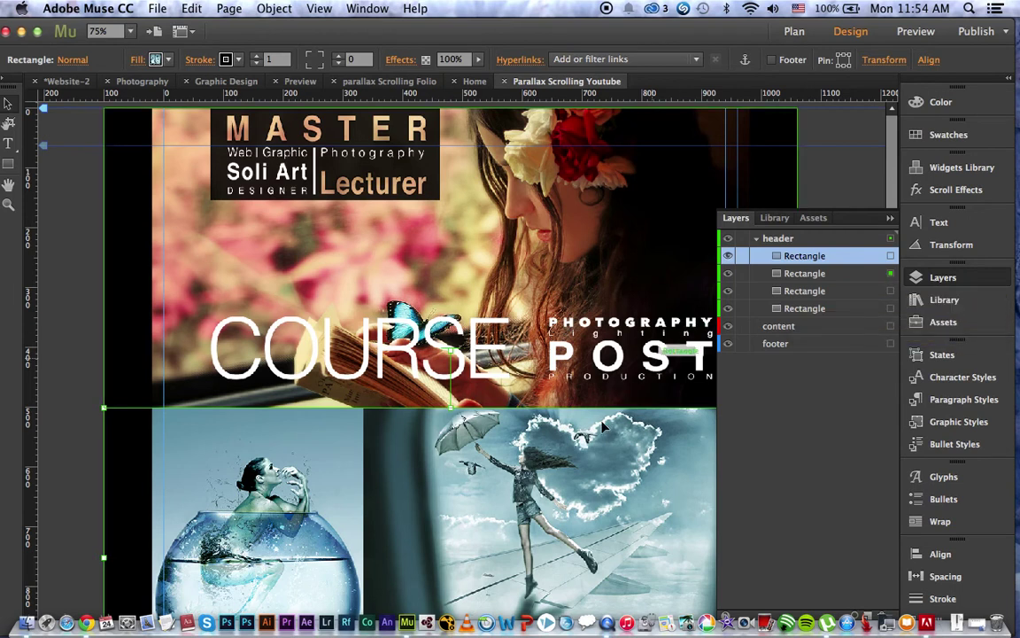
click(729, 276)
click(729, 274)
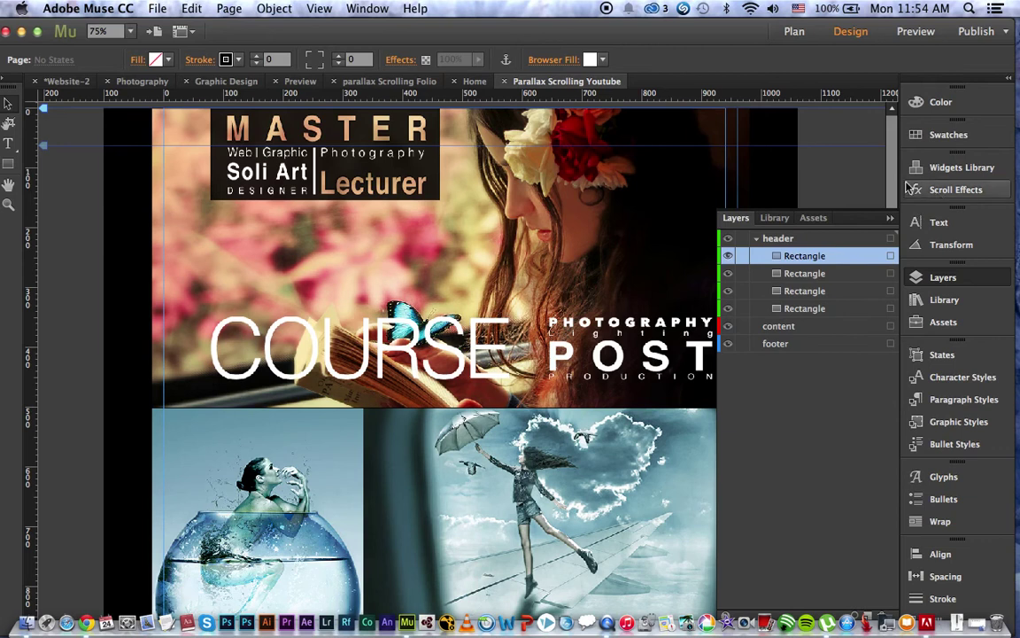
Move the third banner's rectangle above the fourth in the header layer, into the second slot, and toggle rectangle visibility to identify the banners
scroll(896, 176, down, 3)
drag(895, 176, 897, 199)
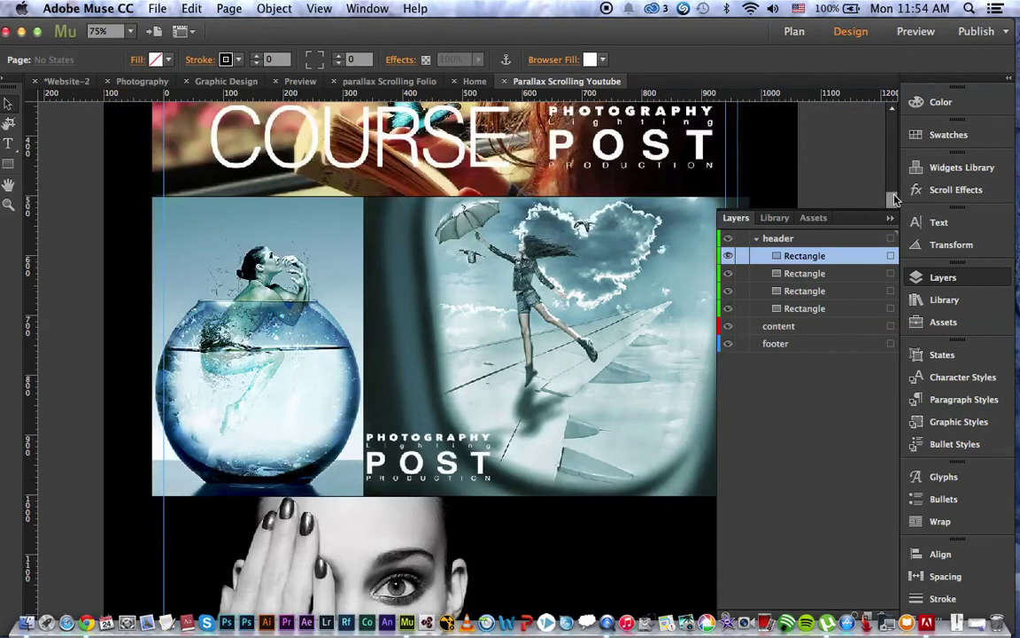
click(567, 512)
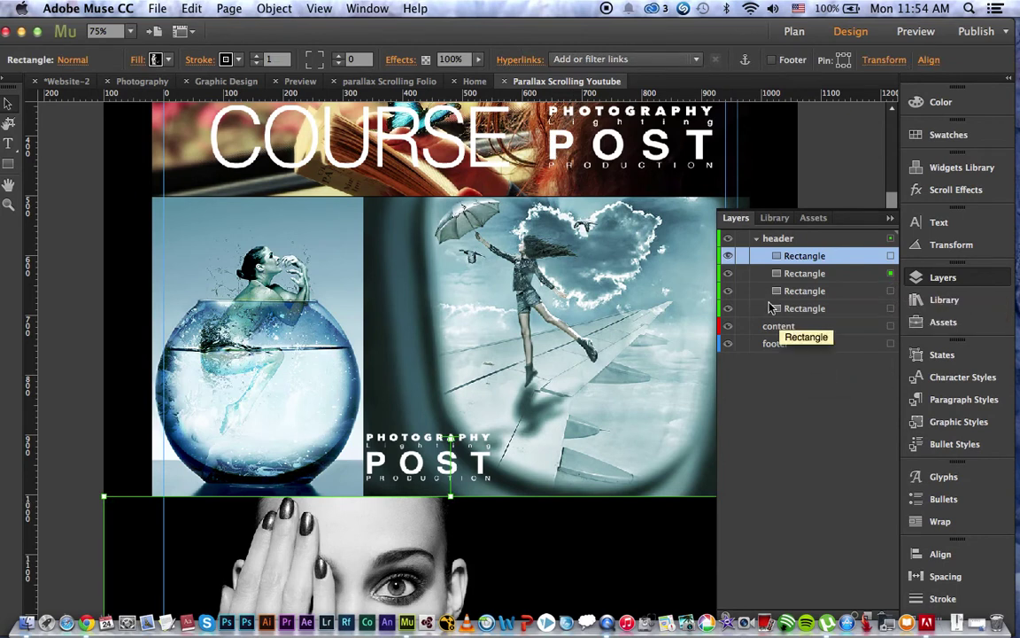
click(729, 293)
click(728, 293)
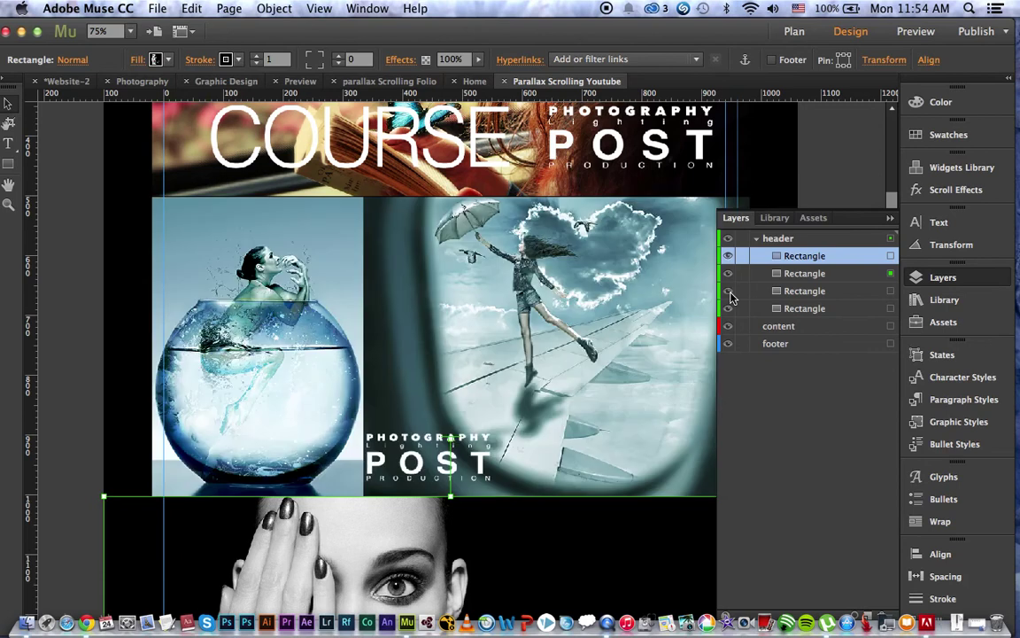
click(760, 295)
click(729, 293)
click(729, 293)
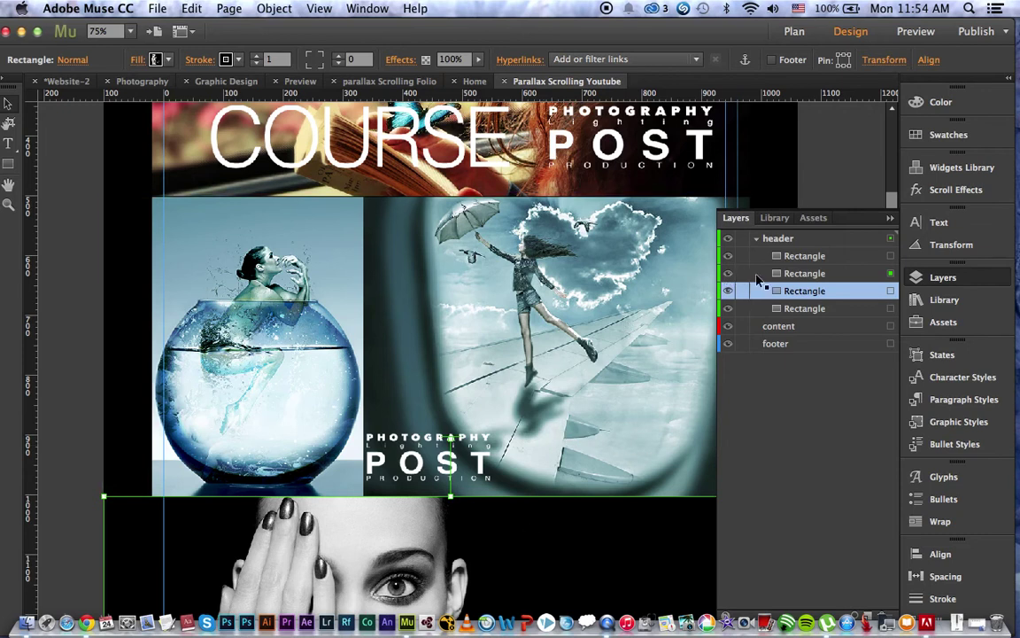
click(730, 282)
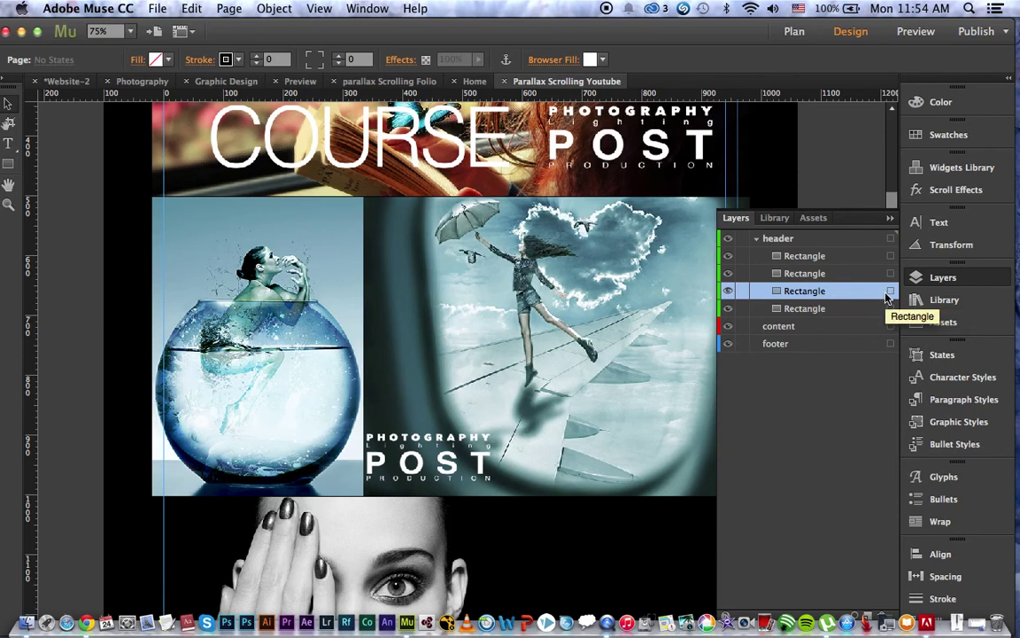
click(728, 290)
click(728, 291)
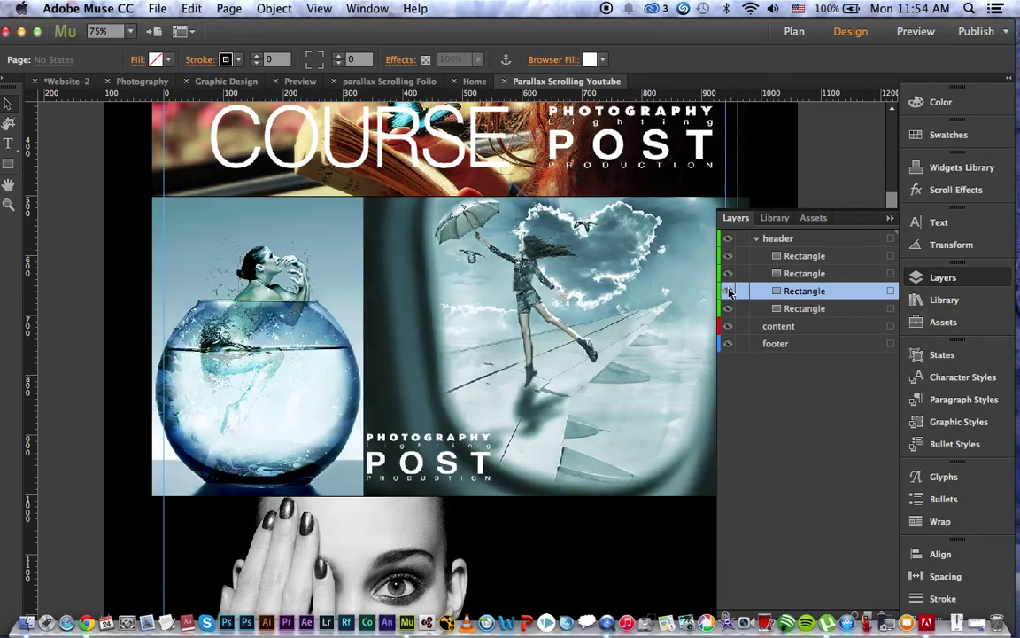
Move the second banner's rectangle above the third in the header layer and toggle its visibility to check it
click(890, 291)
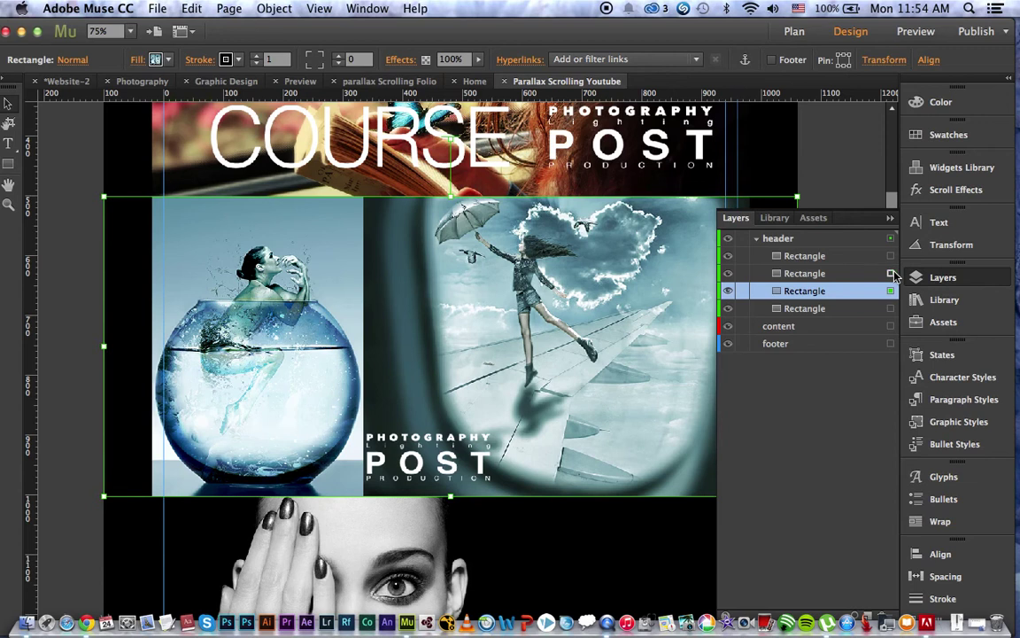
click(892, 275)
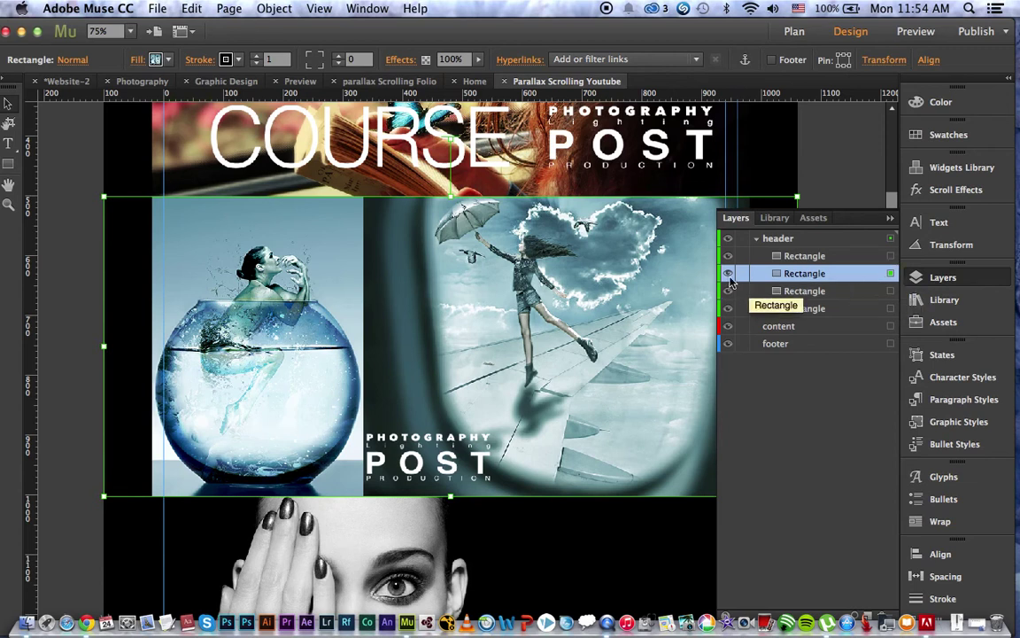
click(728, 275)
click(728, 275)
click(728, 276)
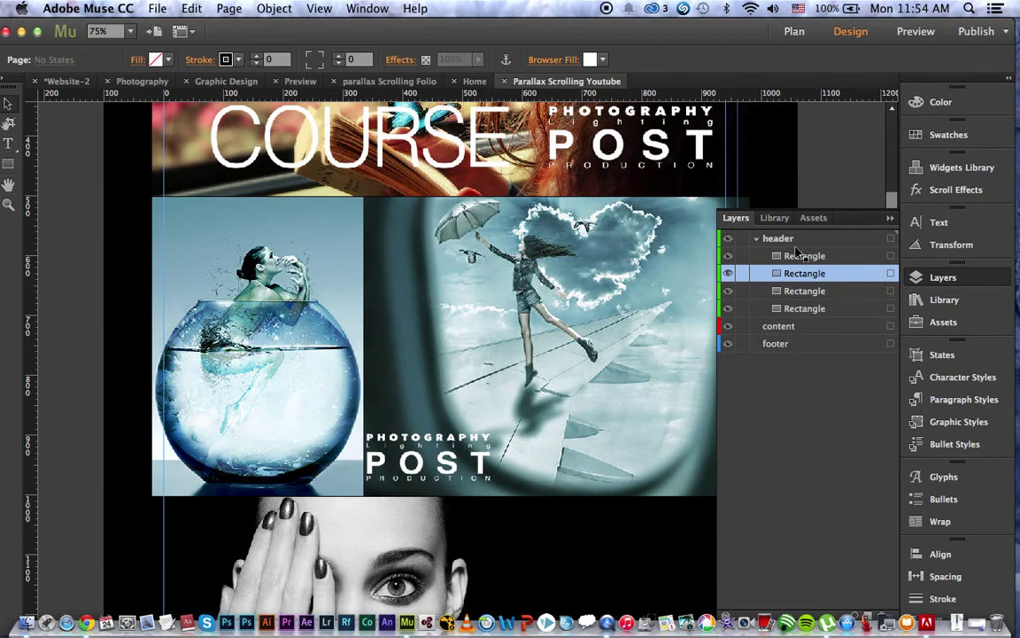
Select the four banners in turn and compare their page order with the stacking order of the rectangles in the header layer
click(636, 182)
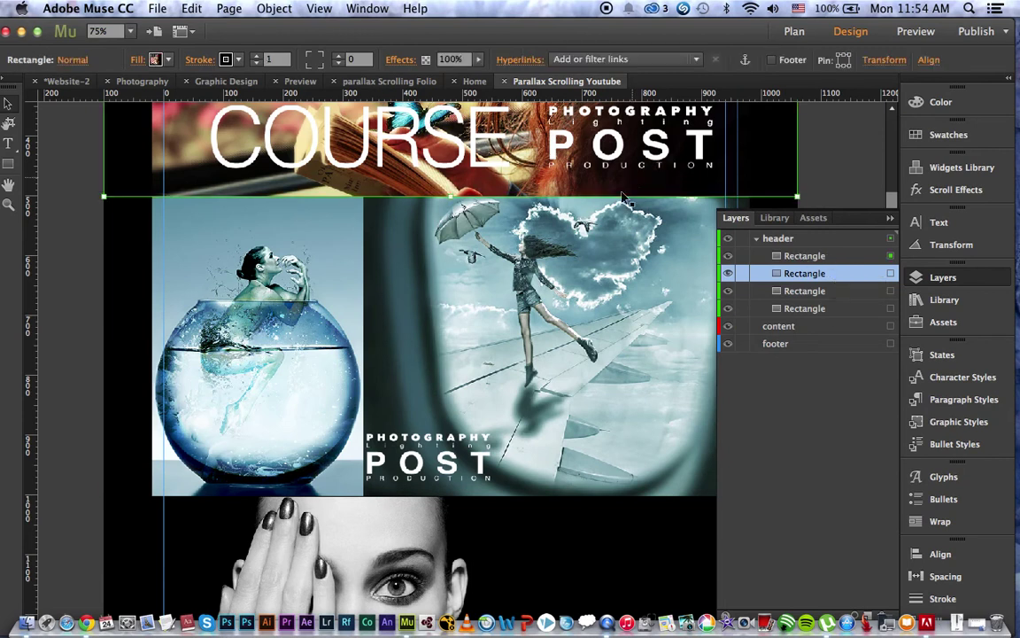
click(608, 273)
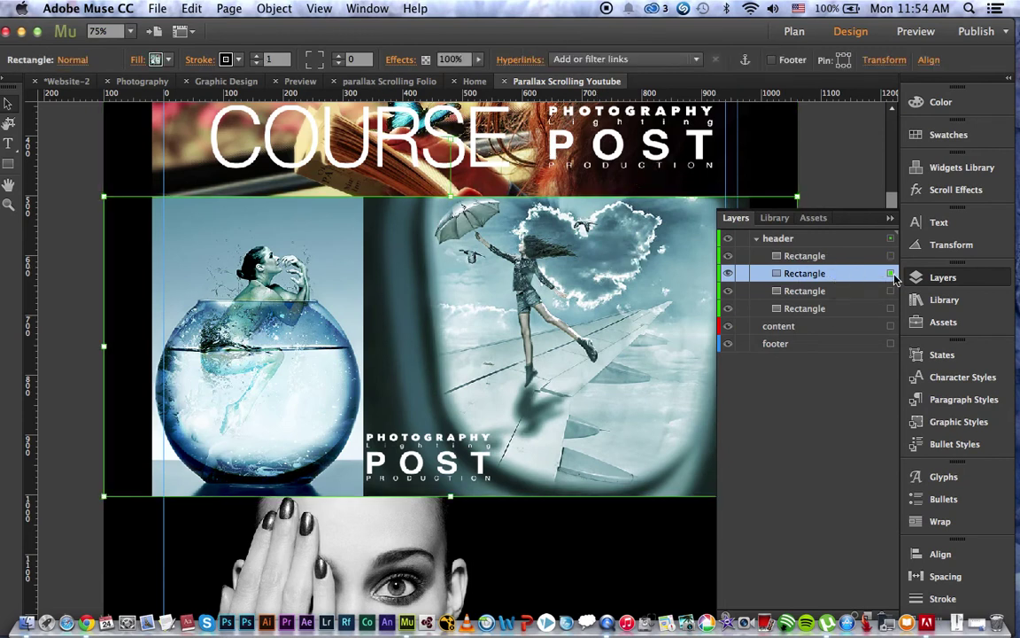
click(627, 529)
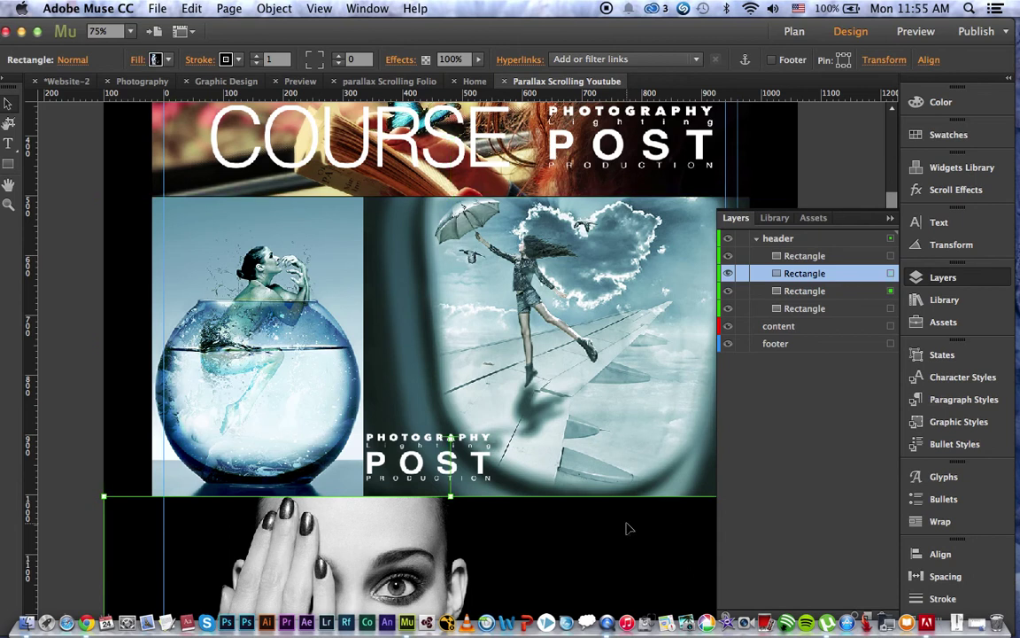
scroll(620, 486, down, 4)
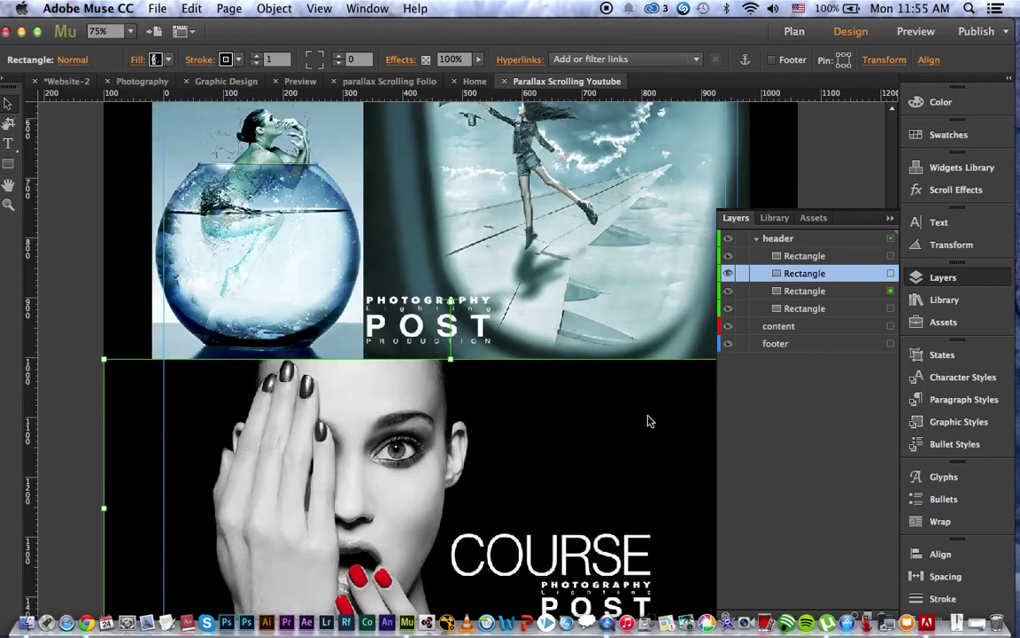
scroll(546, 407, down, 10)
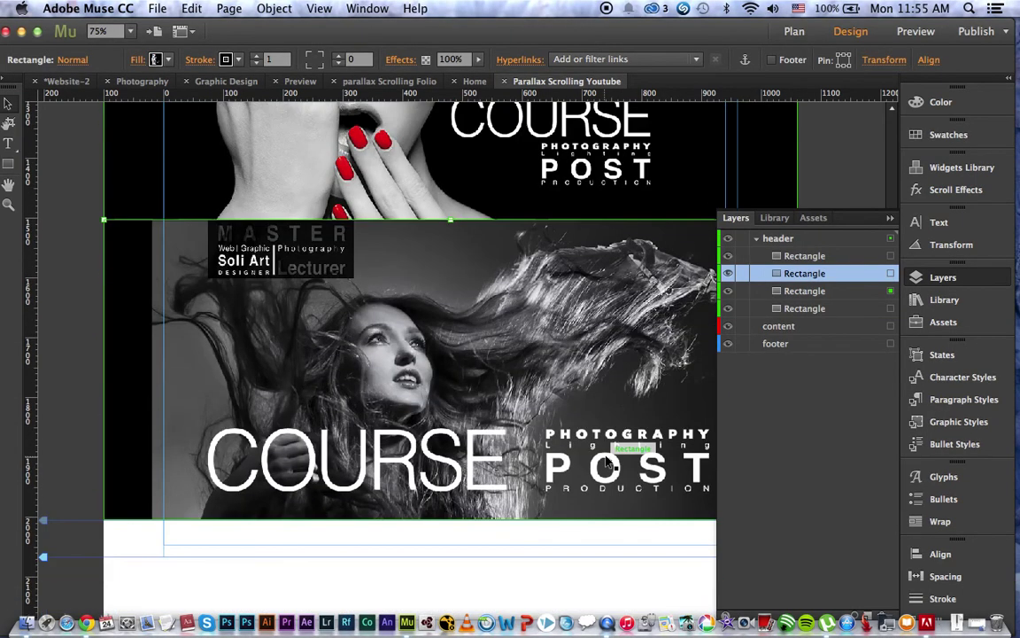
click(608, 462)
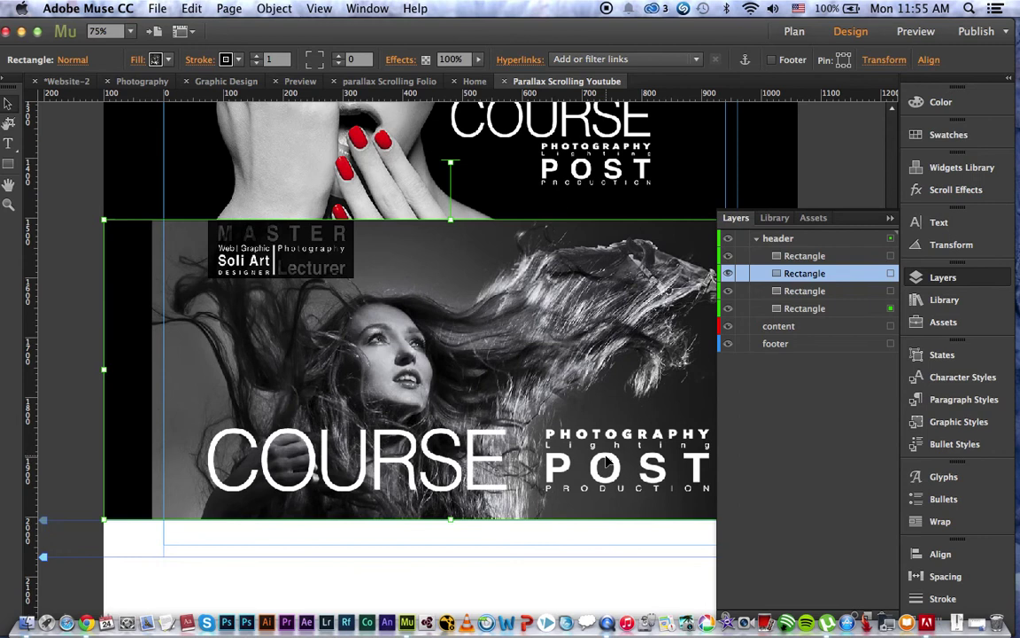
click(810, 256)
scroll(595, 186, up, 12)
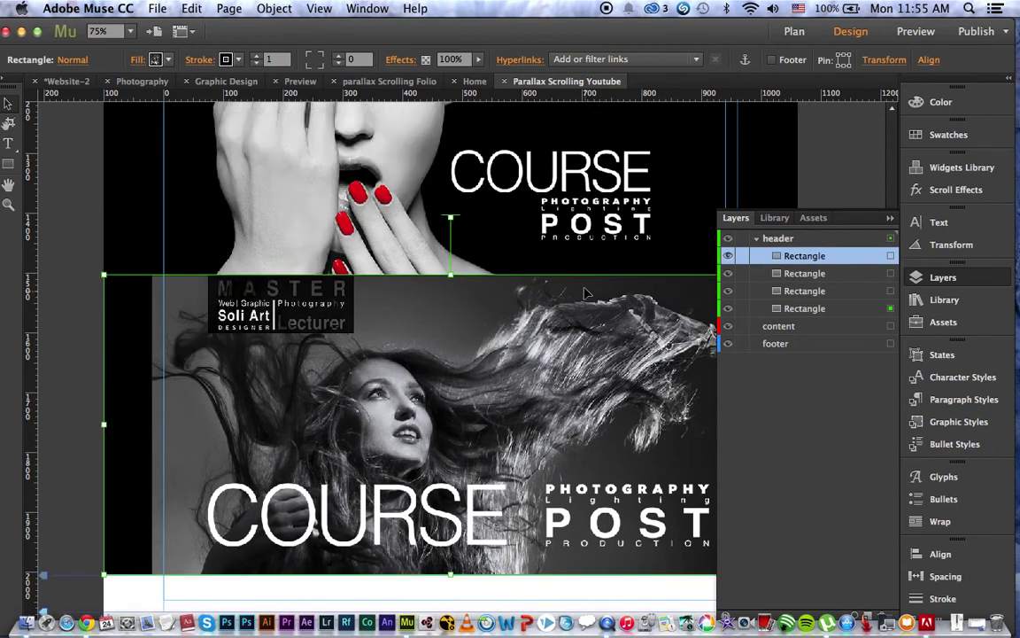
scroll(596, 166, up, 7)
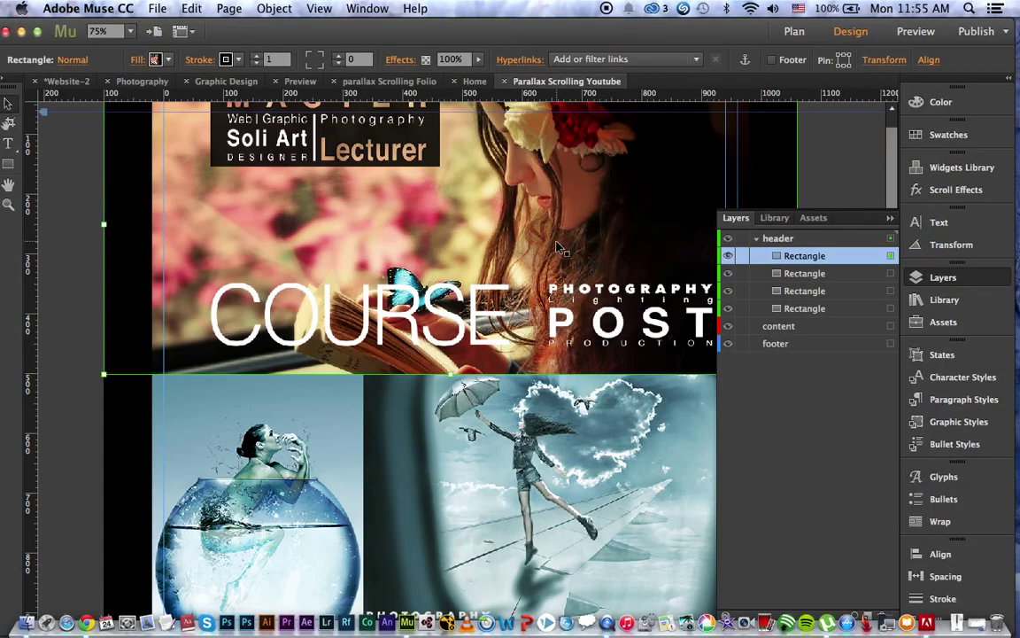
scroll(556, 245, down, 1)
click(808, 275)
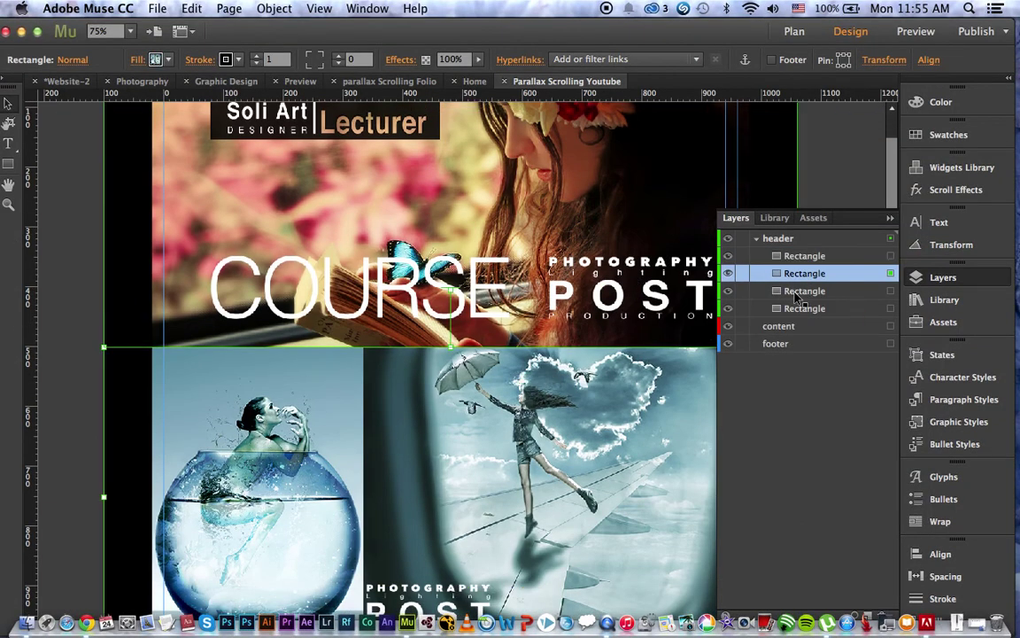
click(830, 310)
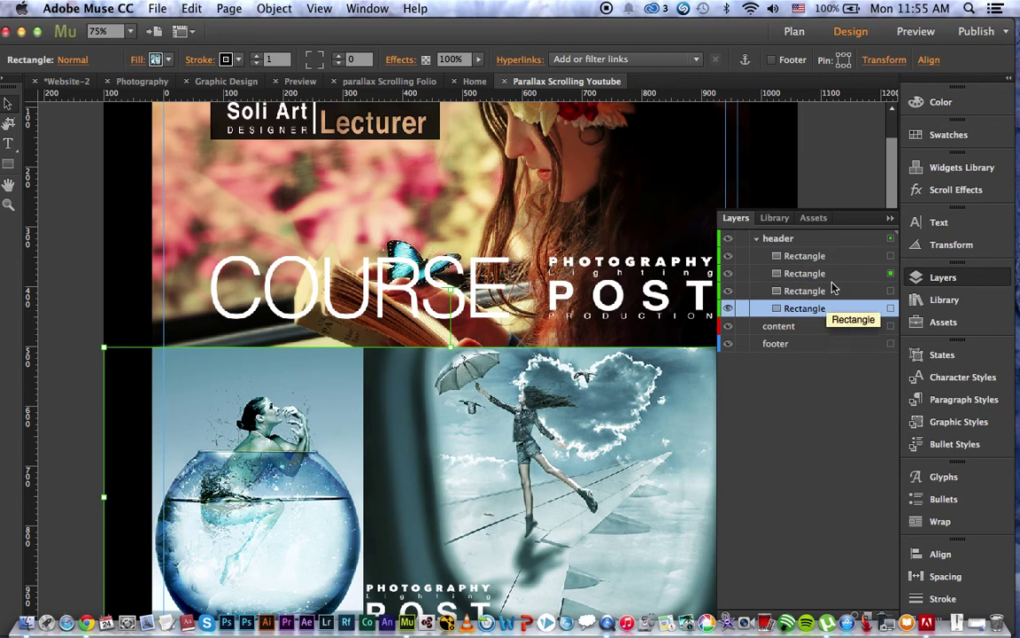
Preview the page, scroll back and forth to examine how the reordered banners overlap, and return to the design view
click(930, 277)
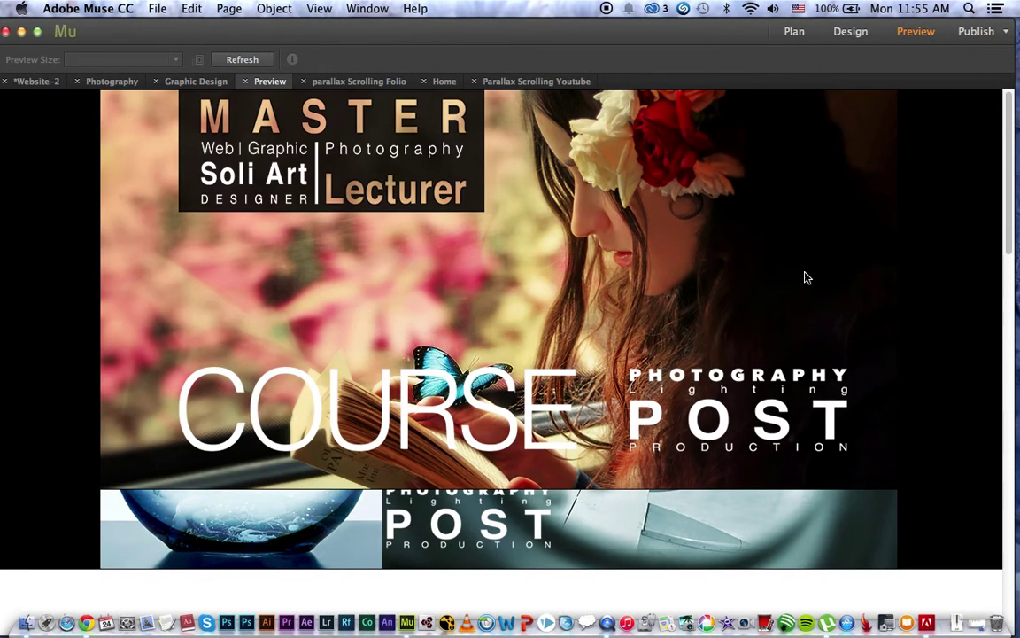
scroll(806, 279, down, 5)
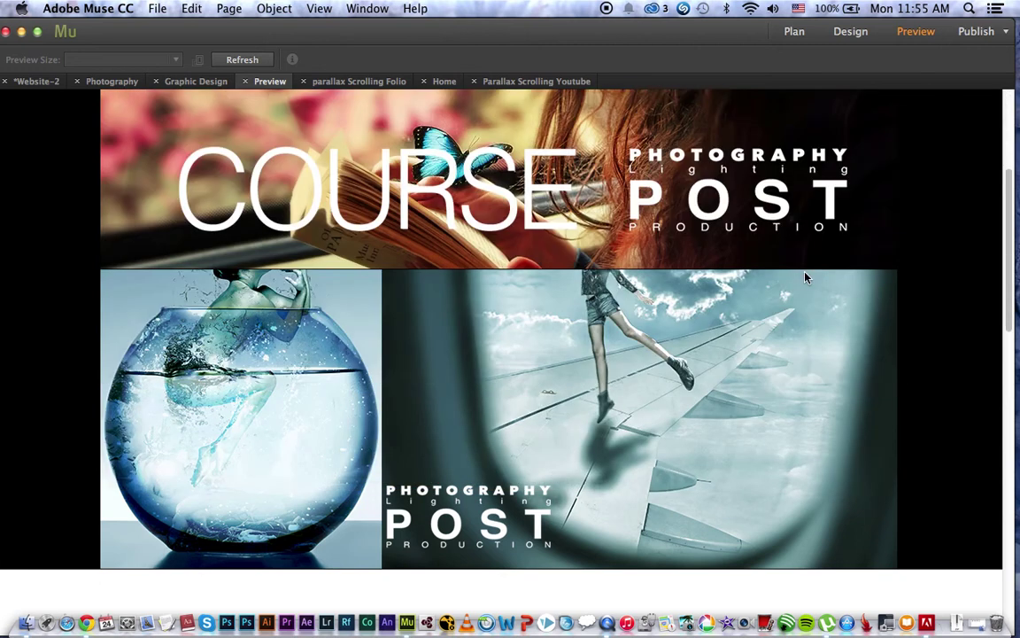
scroll(806, 278, down, 5)
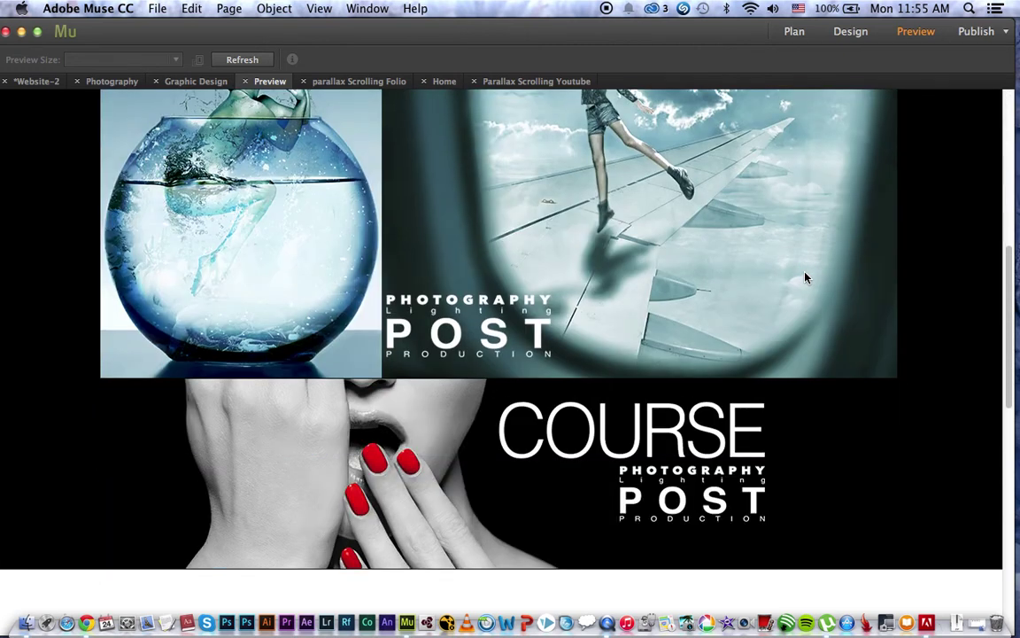
scroll(806, 278, up, 5)
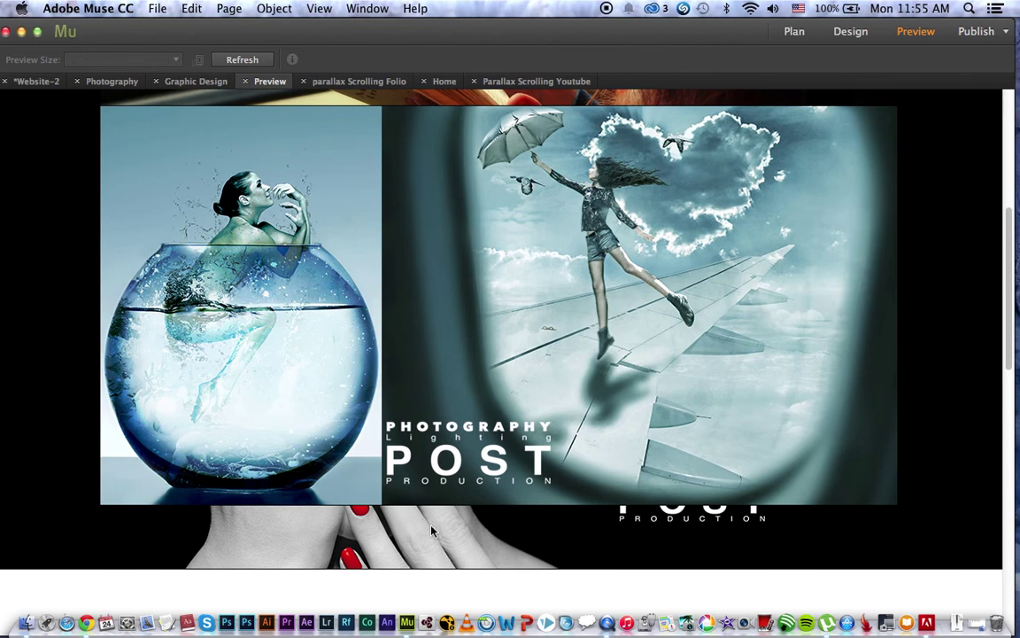
scroll(450, 540, down, 5)
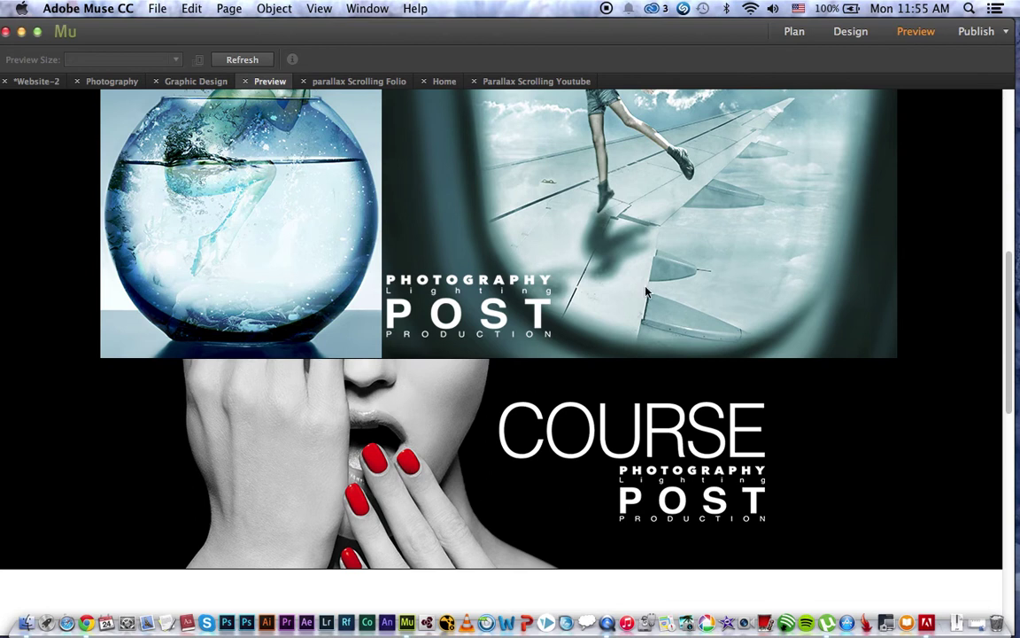
click(839, 32)
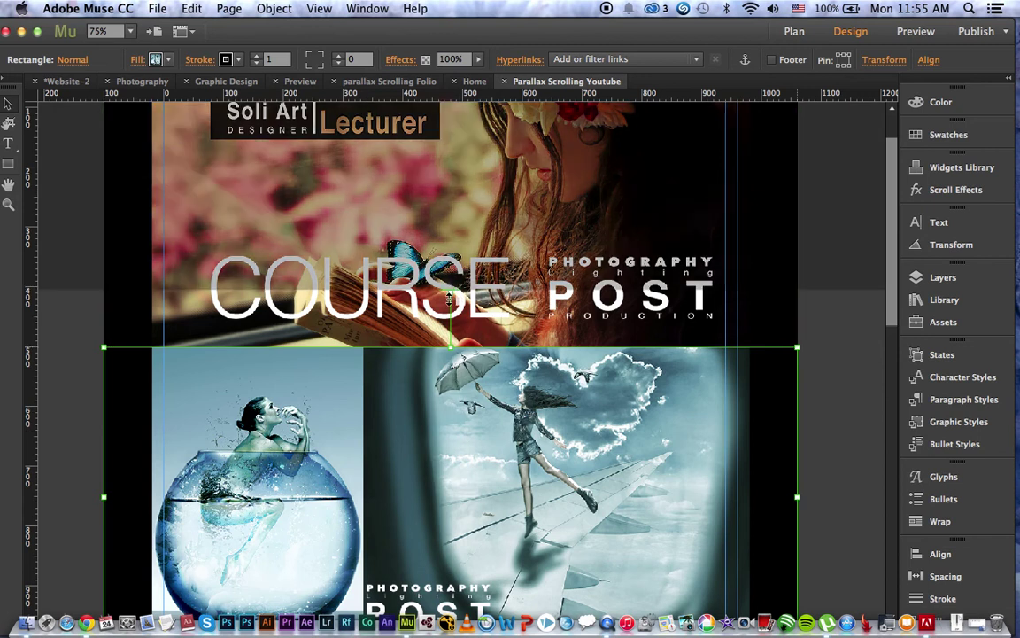
Move the second banner's scroll motion handle down to the banner's upper edge
drag(447, 339, 448, 349)
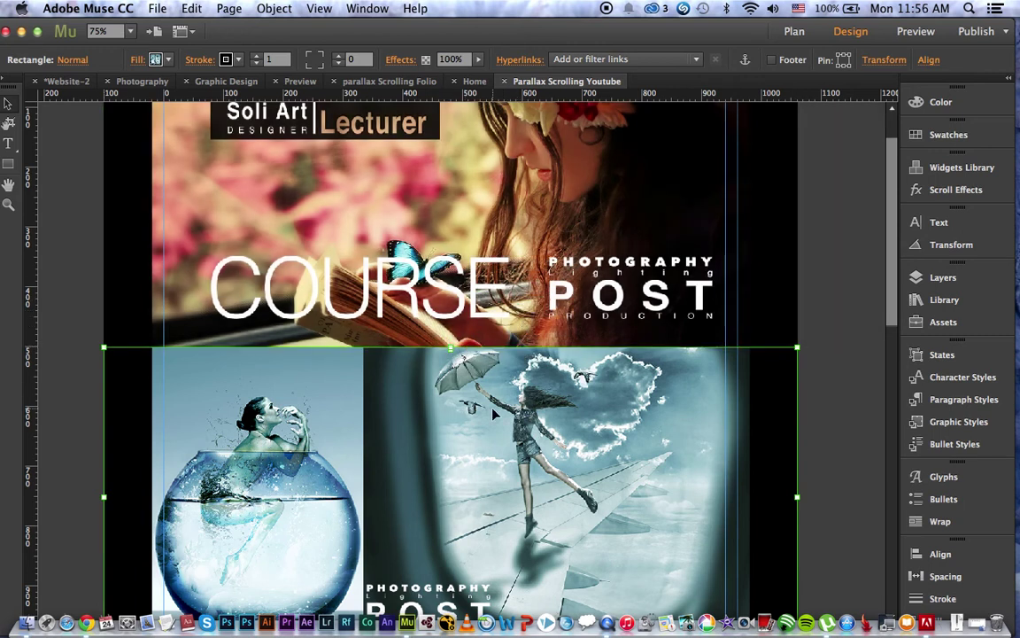
scroll(886, 177, down, 5)
scroll(569, 197, down, 3)
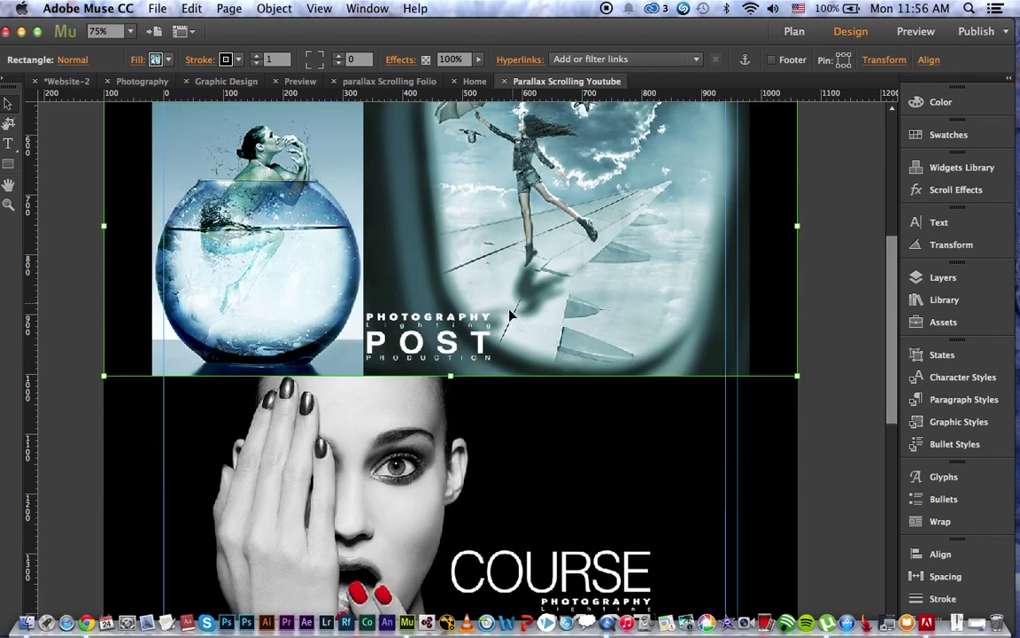
Move the scroll motion handles of the third and fourth banners down to each banner's upper edge
click(485, 416)
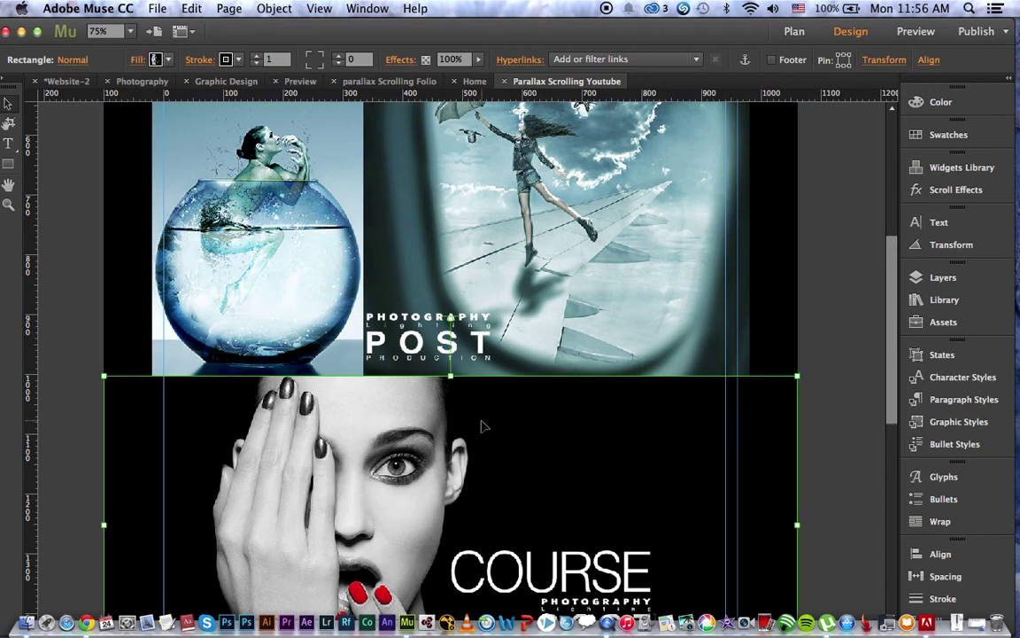
drag(451, 319, 451, 377)
drag(890, 302, 883, 477)
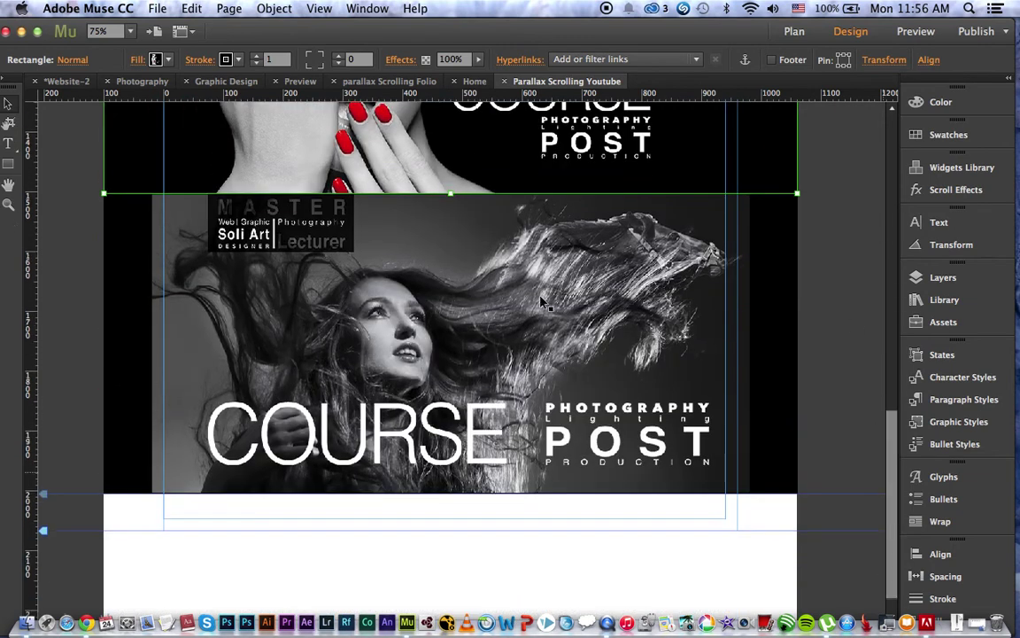
click(485, 265)
drag(451, 138, 451, 195)
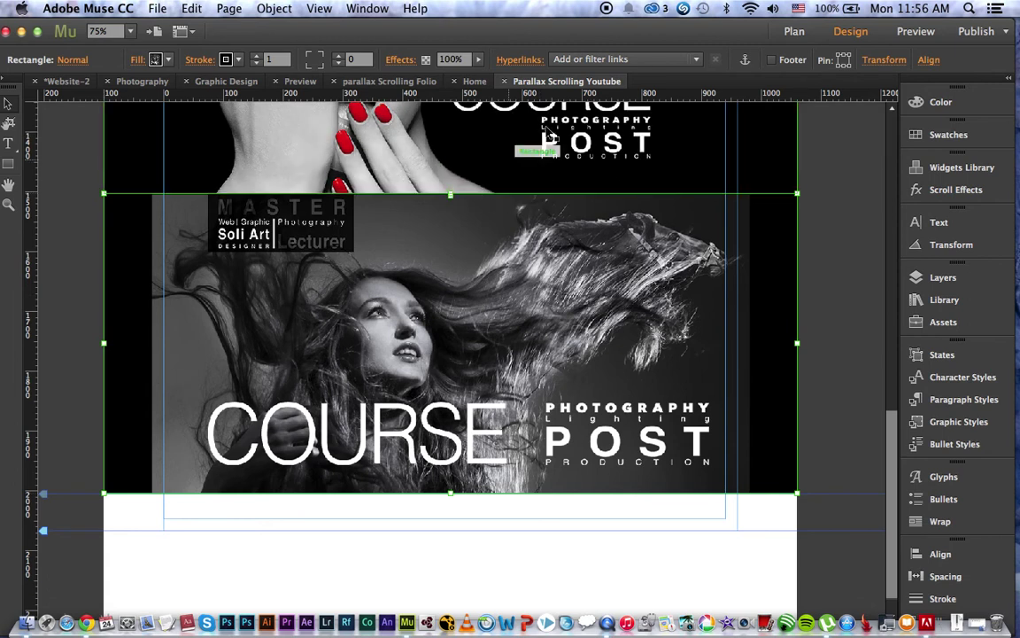
Deselect the banners and set the page's browser fill to black (000000)
click(653, 569)
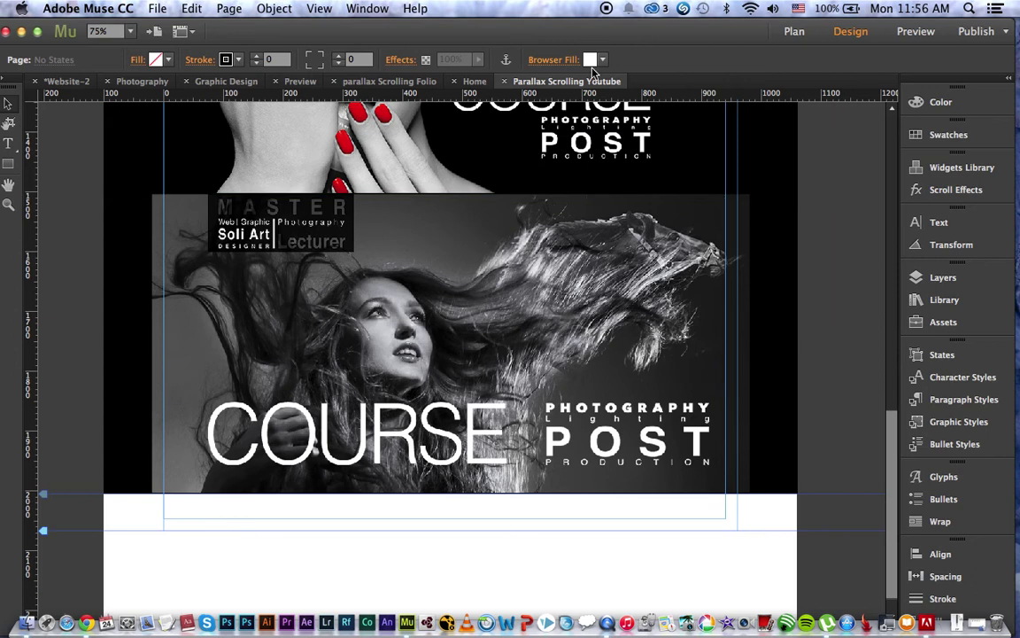
click(542, 59)
click(803, 82)
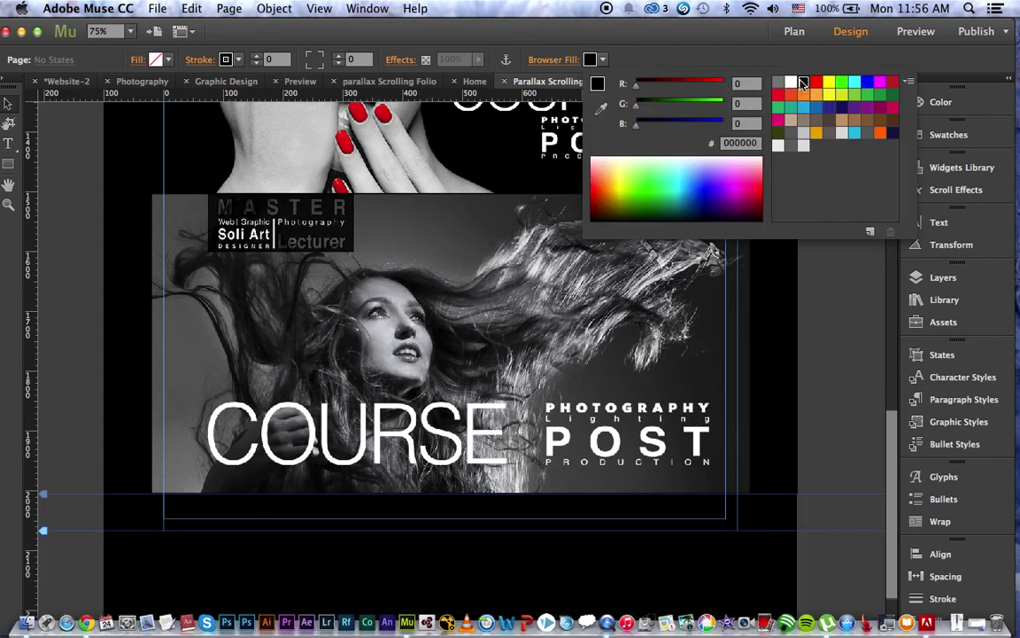
Preview the page, scroll through all four banners to check the parallax motion against the background, and return to the design view
click(913, 32)
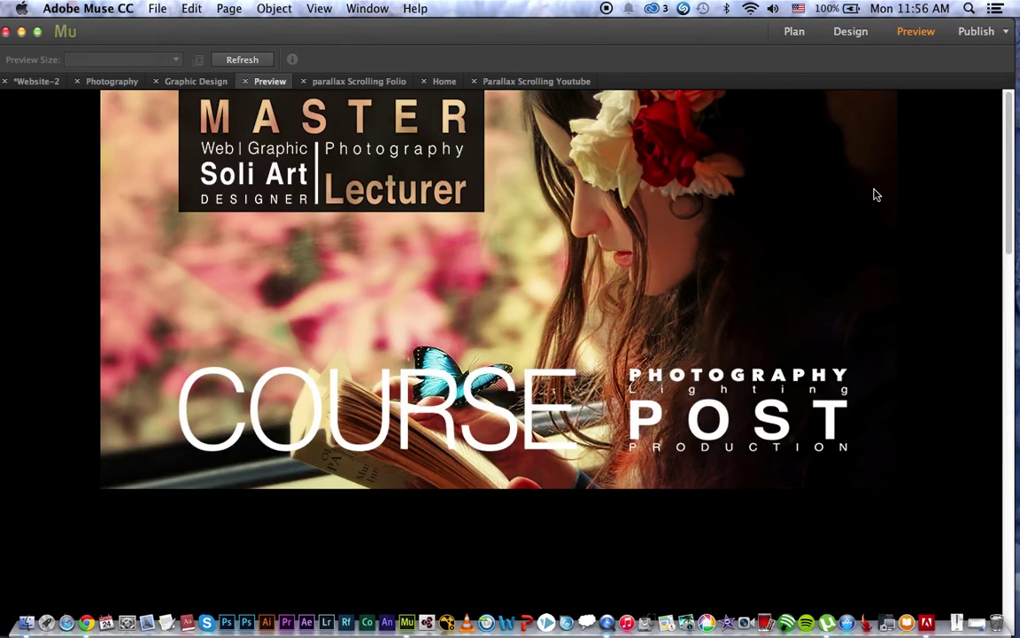
scroll(874, 194, down, 5)
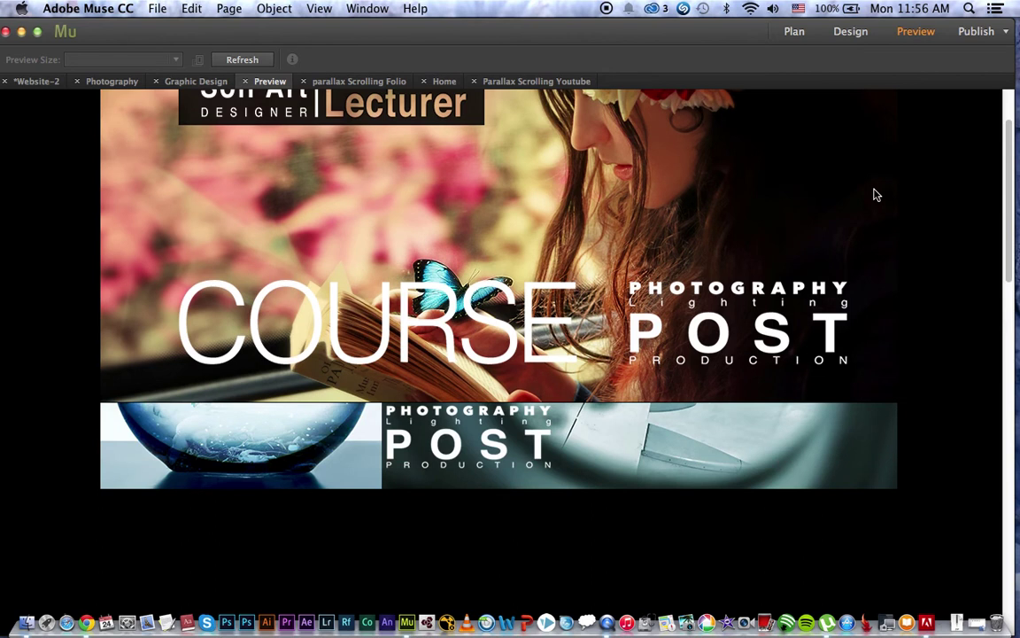
scroll(874, 194, down, 3)
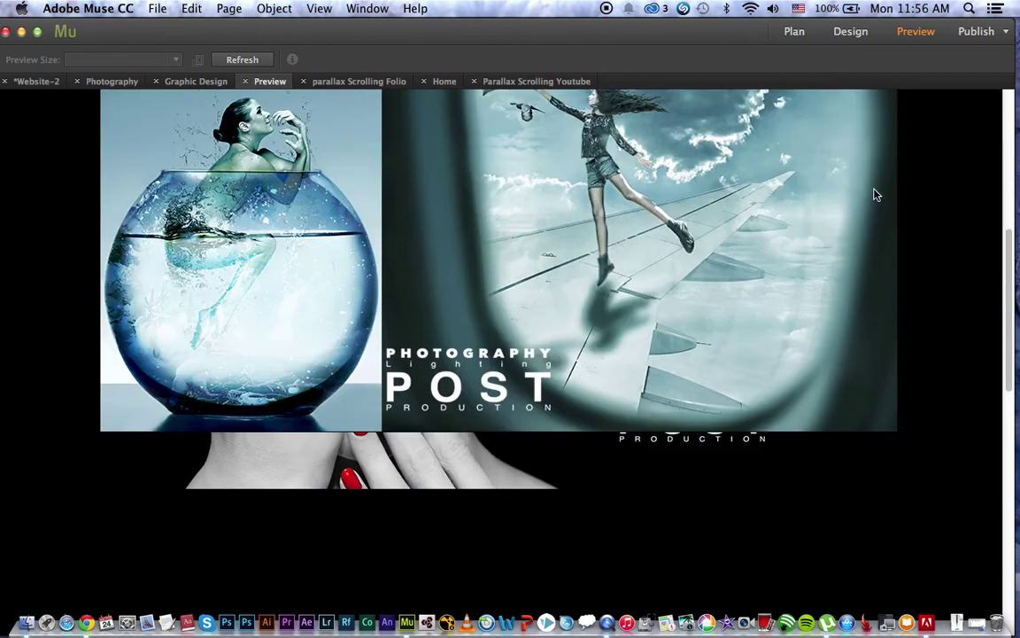
scroll(874, 194, down, 5)
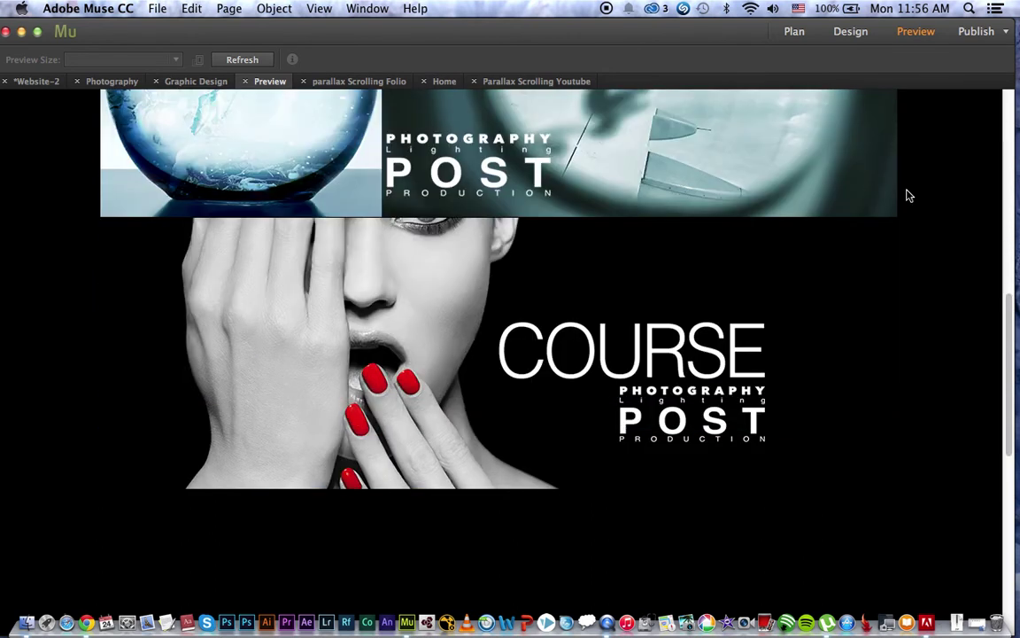
scroll(932, 210, down, 5)
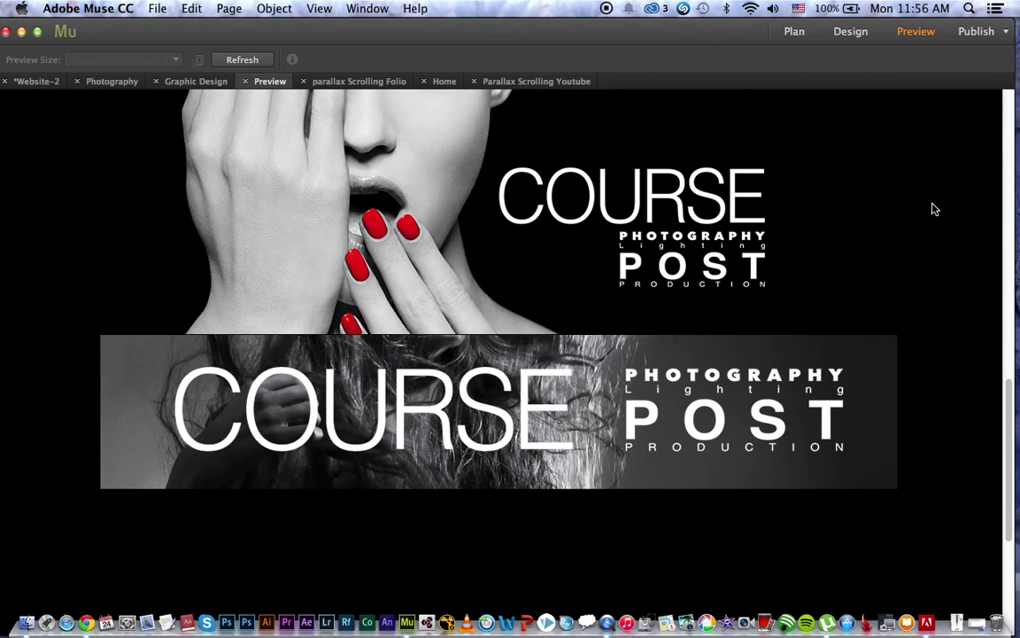
scroll(932, 209, down, 5)
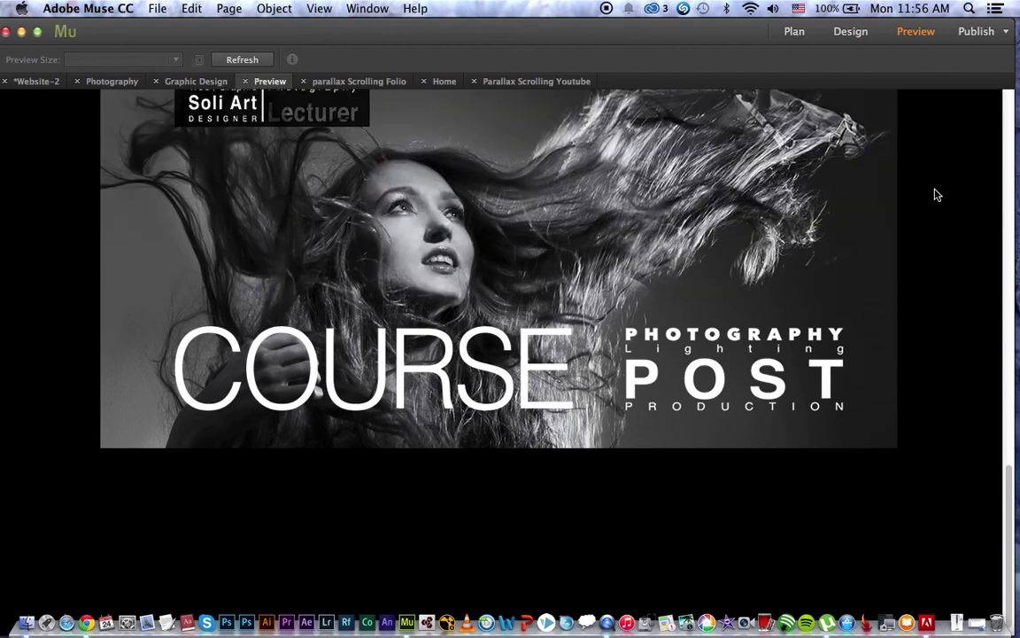
scroll(944, 165, up, 5)
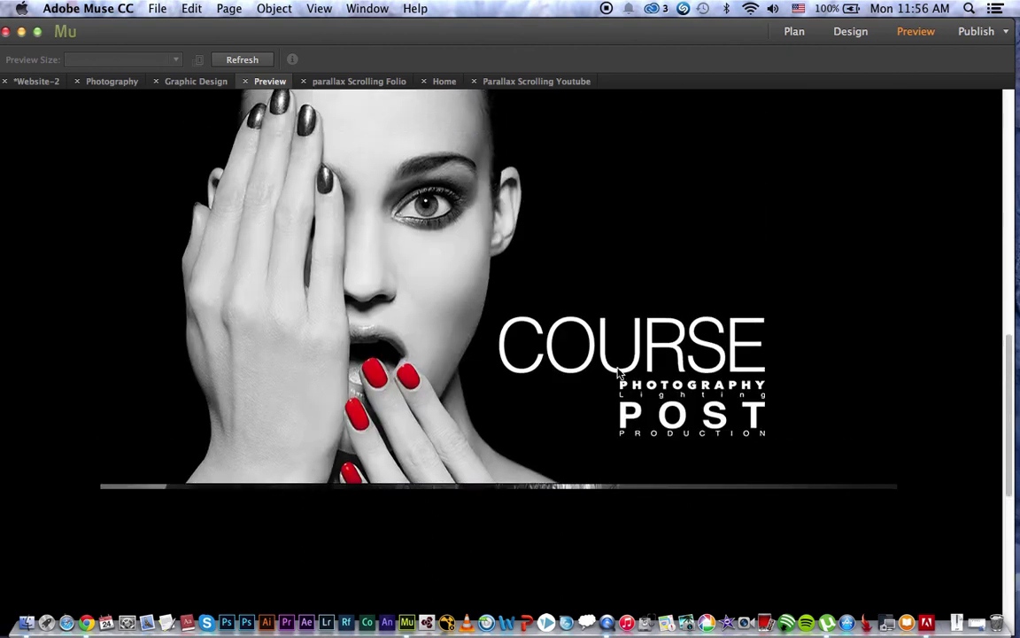
click(848, 33)
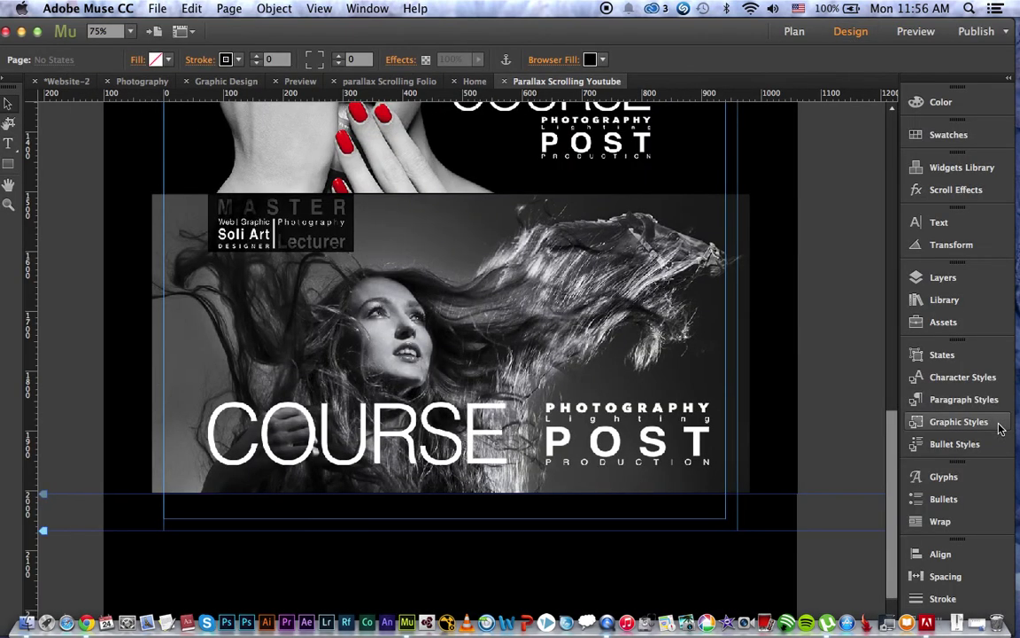
Set the stroke width of all four banner rectangles to 0, working from the fourth banner up to the first
click(677, 297)
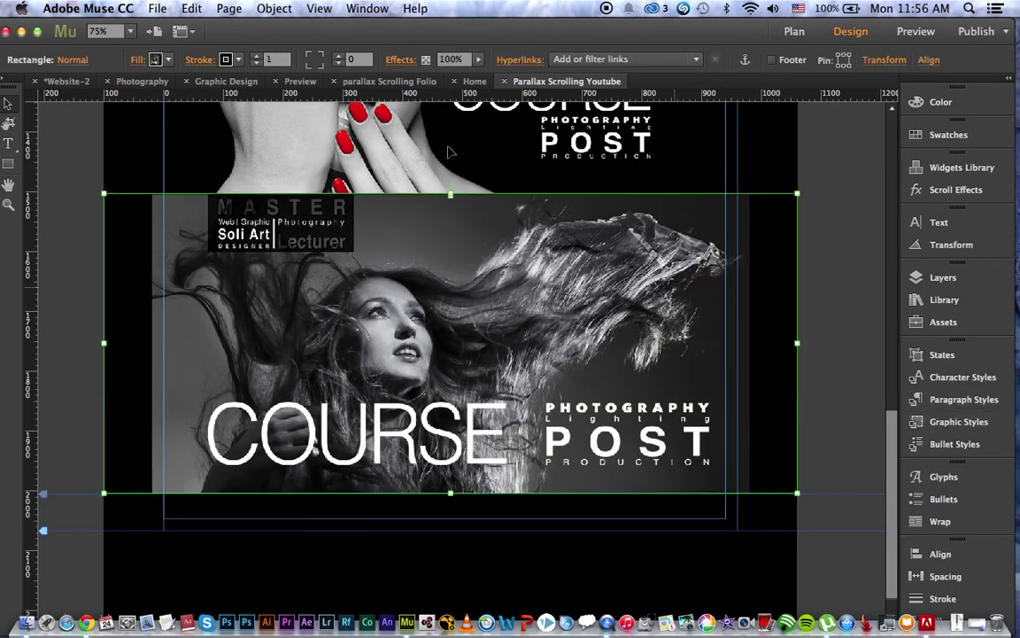
click(289, 154)
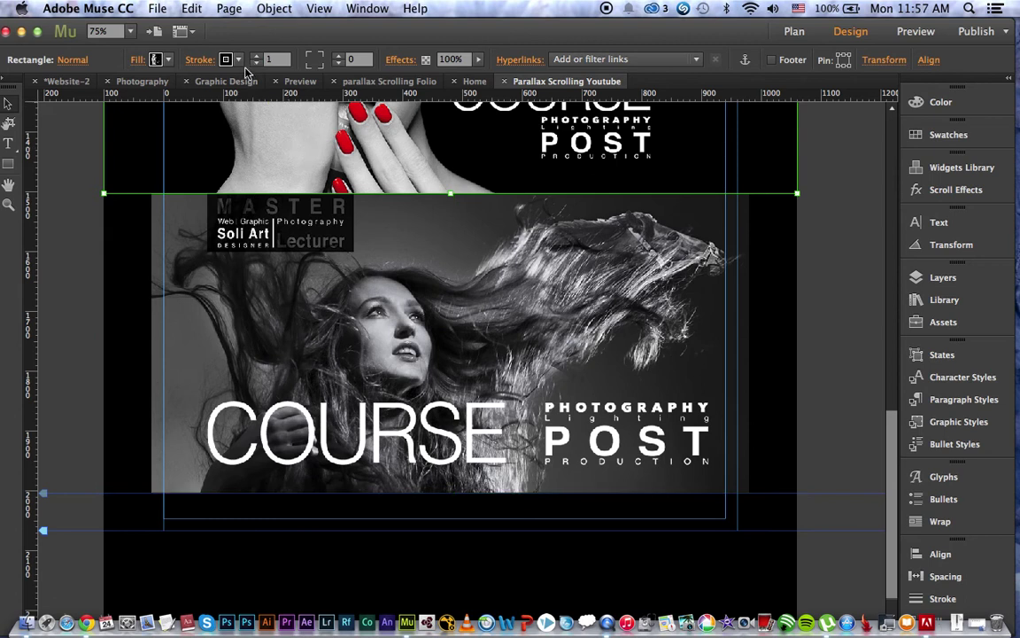
click(762, 252)
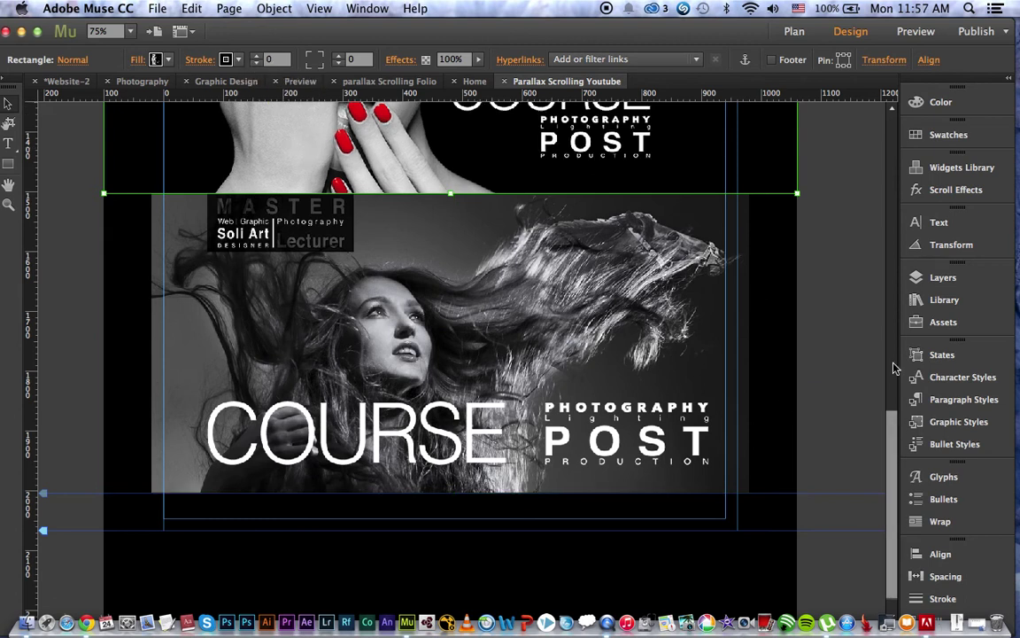
scroll(800, 134, up, 10)
click(576, 361)
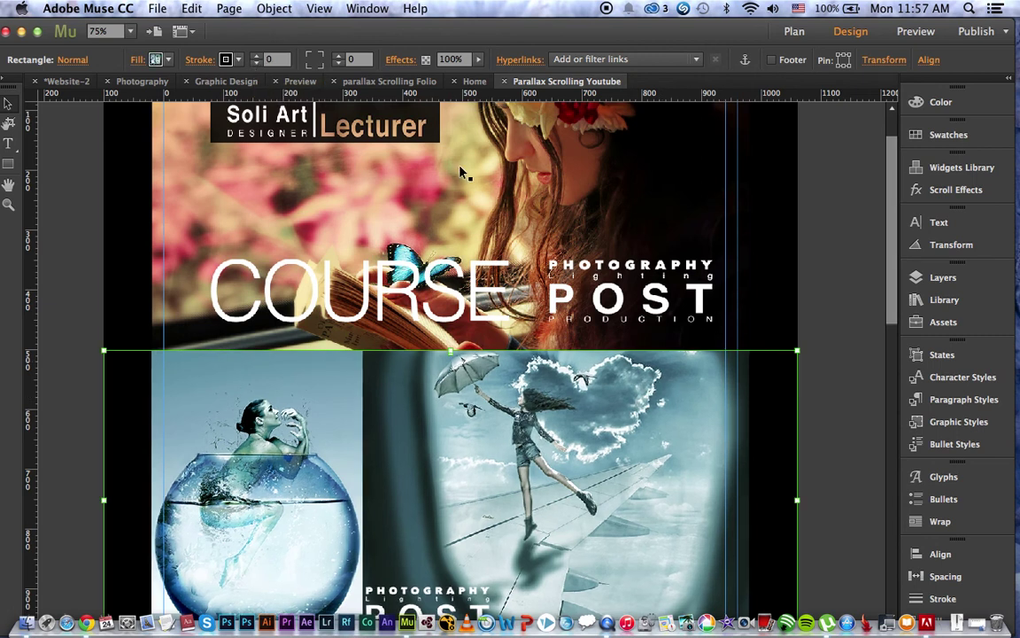
click(415, 147)
click(256, 63)
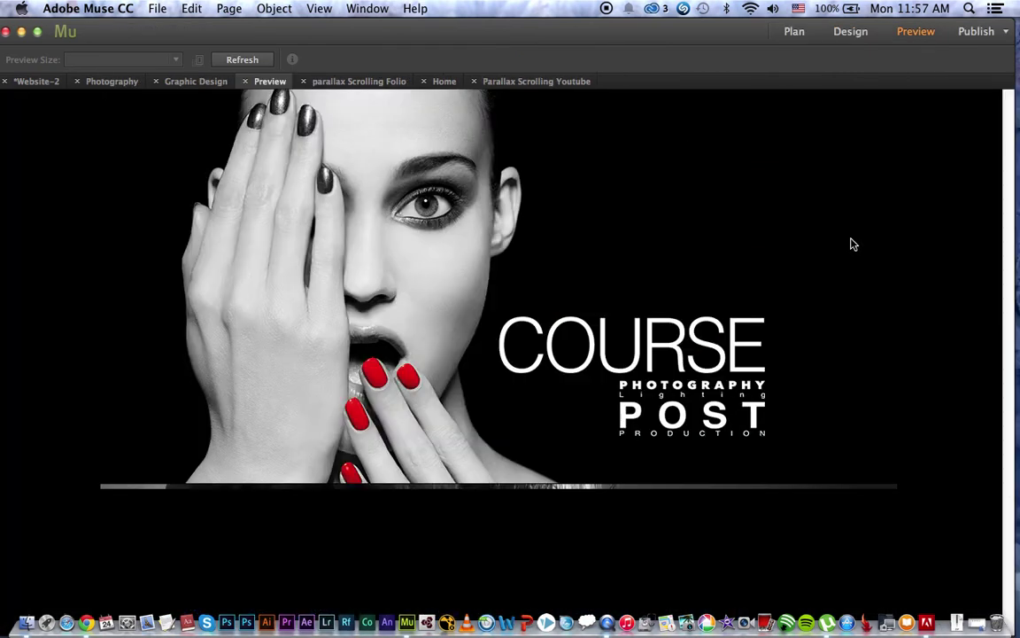
Preview the page again, scroll through the banners to check their edges without strokes, and return to the design view
scroll(852, 243, down, 3)
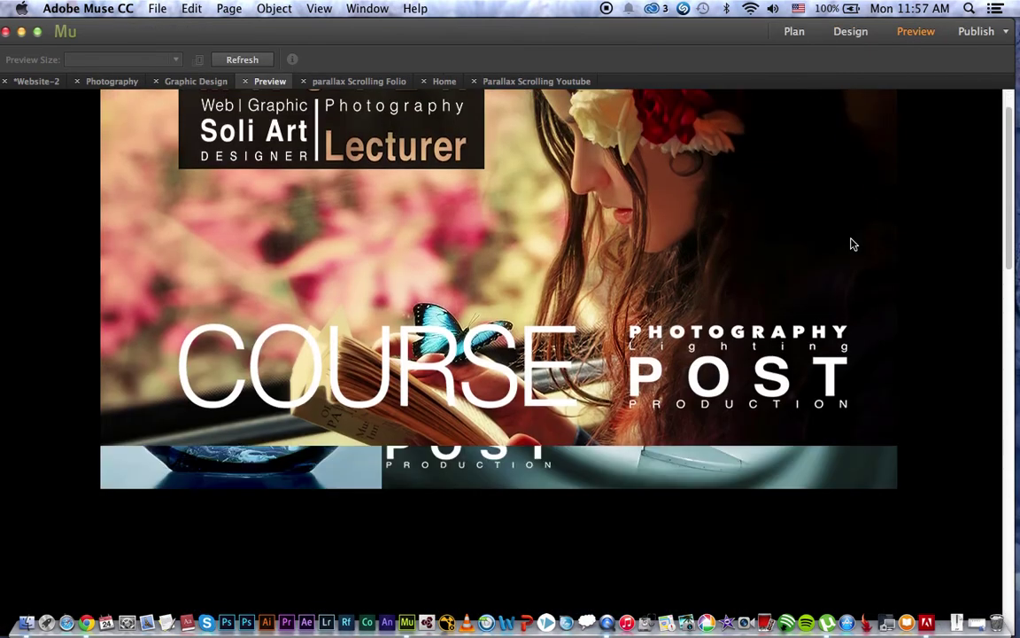
scroll(852, 243, down, 5)
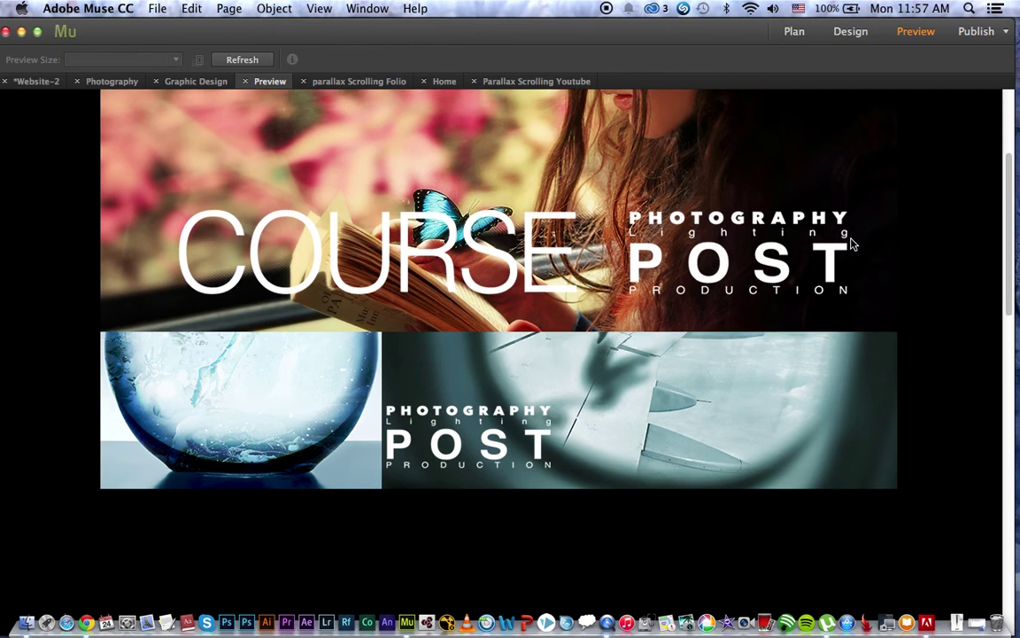
scroll(853, 239, down, 5)
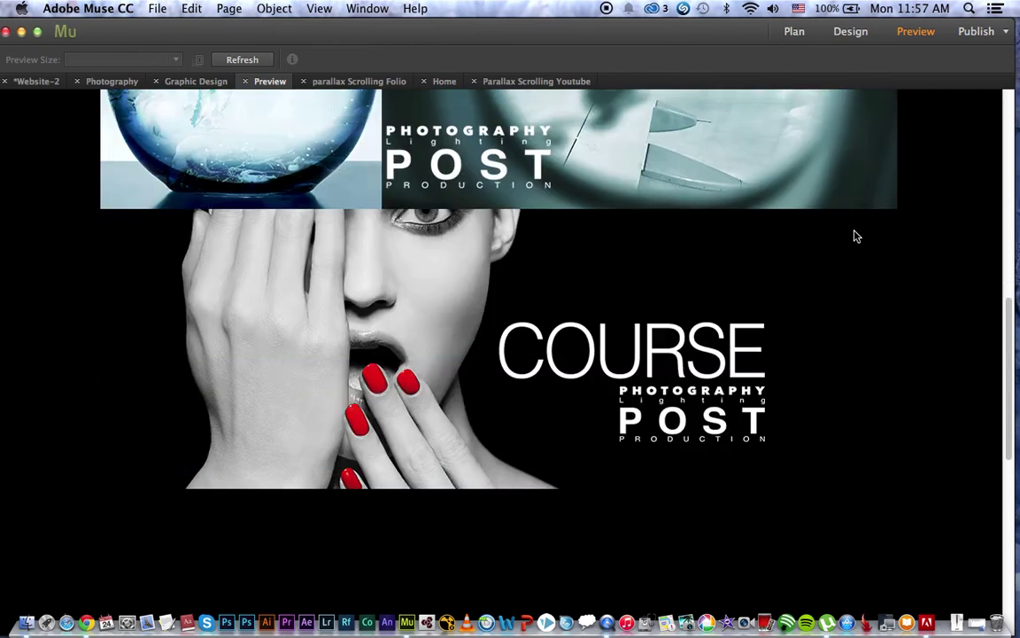
scroll(855, 235, down, 4)
scroll(855, 235, down, 4)
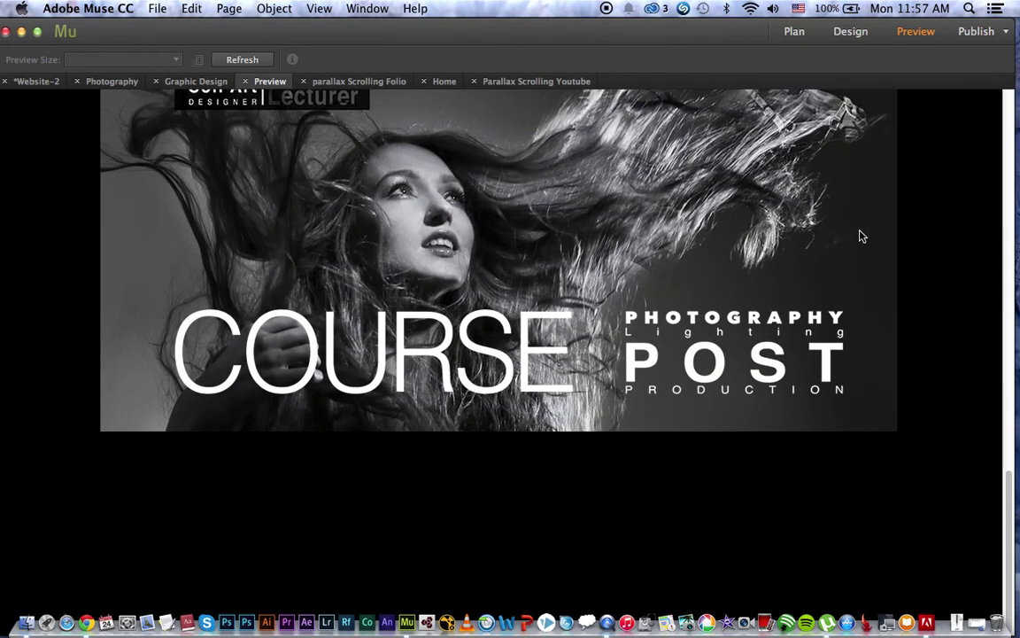
click(850, 34)
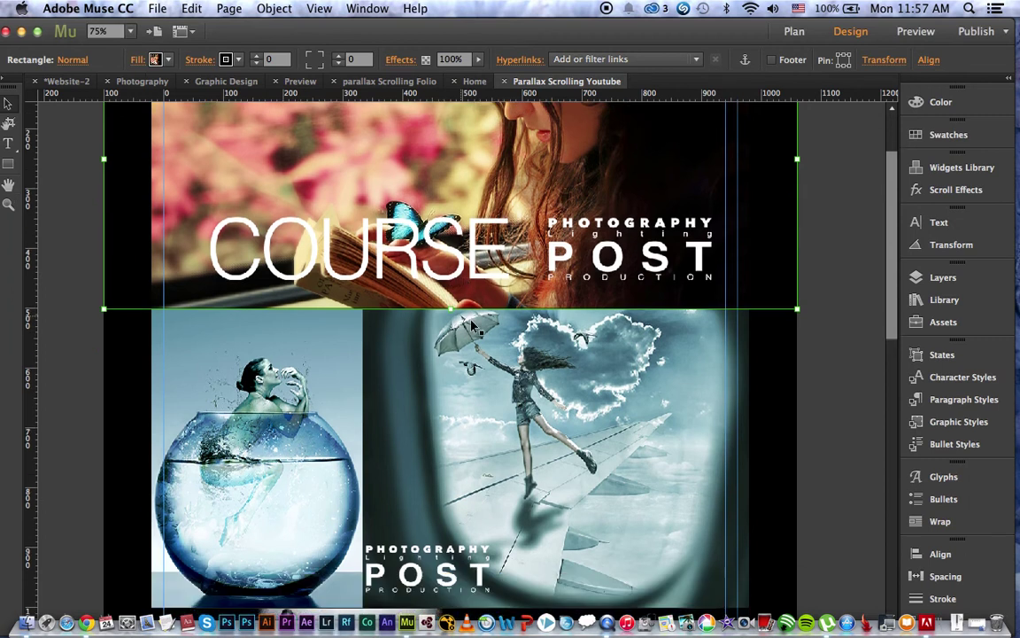
Extend the bottom of the page below the fourth banner down to about 2850 px
scroll(474, 327, down, 10)
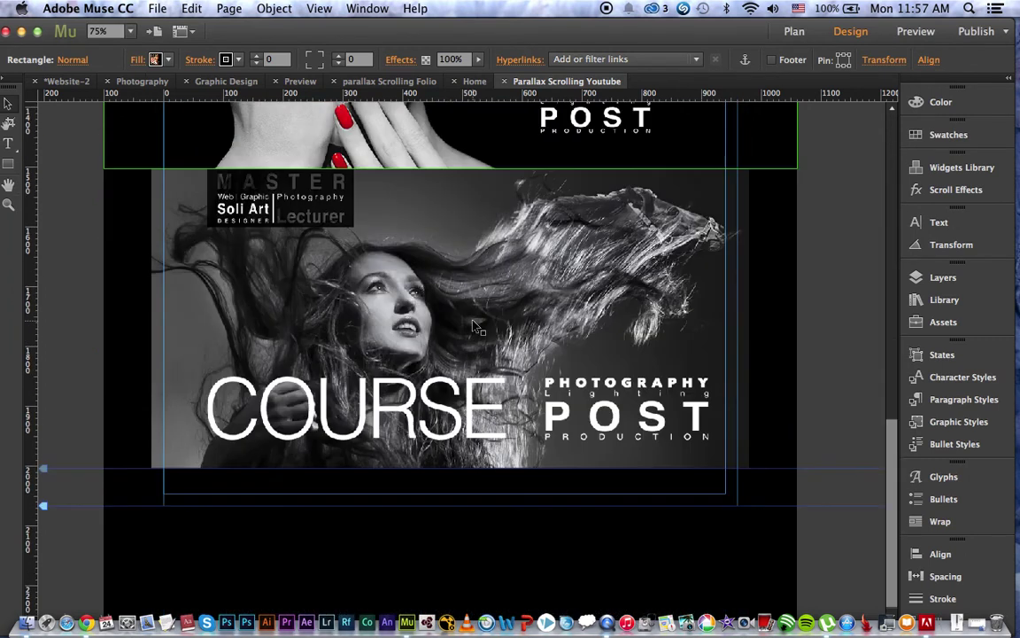
scroll(476, 327, down, 1)
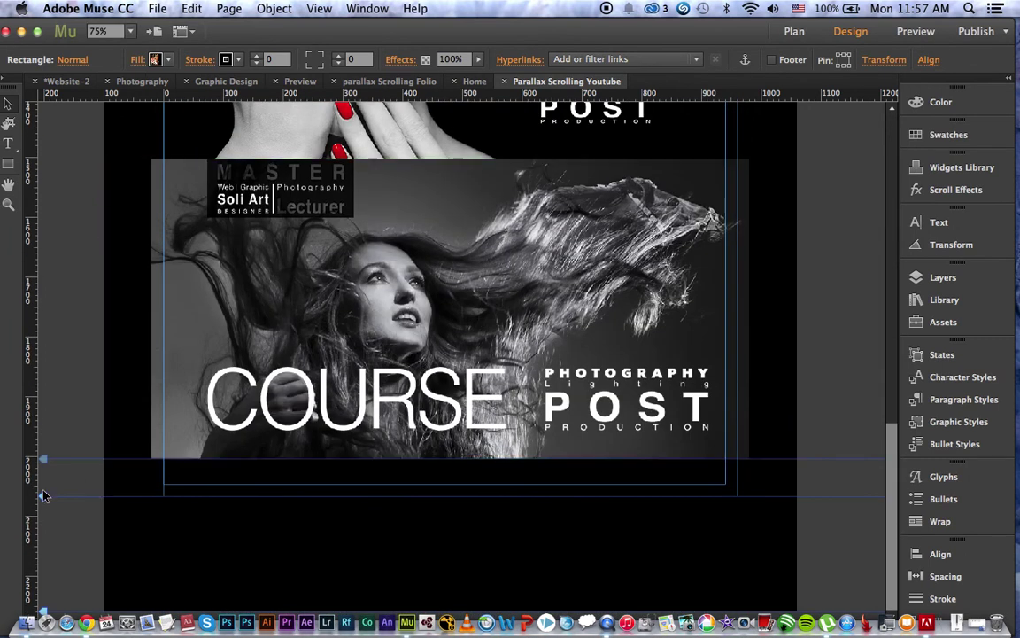
drag(43, 499, 46, 584)
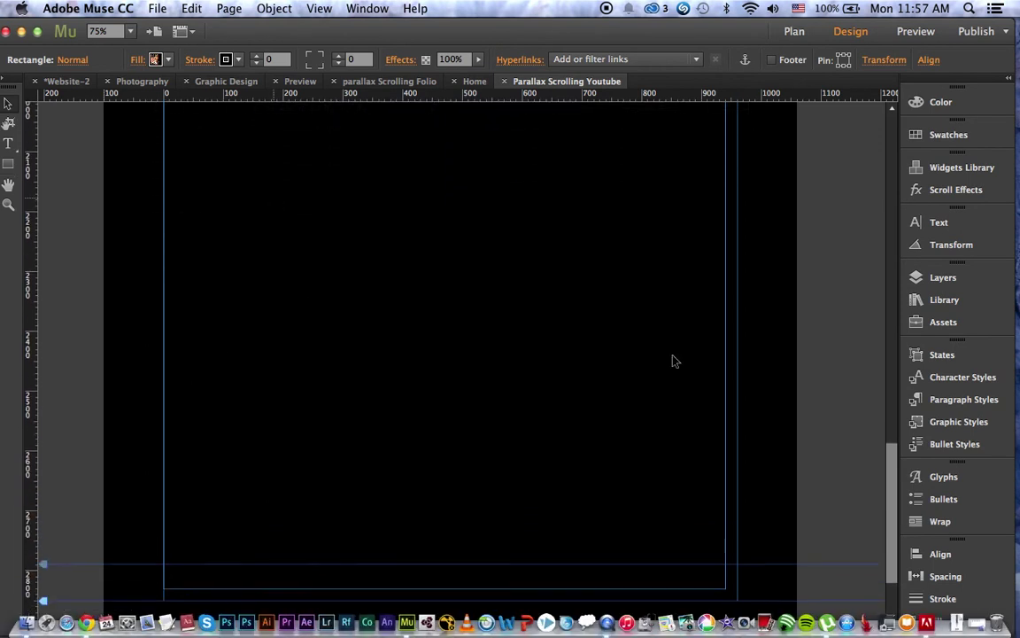
Draw a text frame about 410 px wide and 155 px high below the fourth banner and enter "Folio" in it
drag(892, 475, 884, 439)
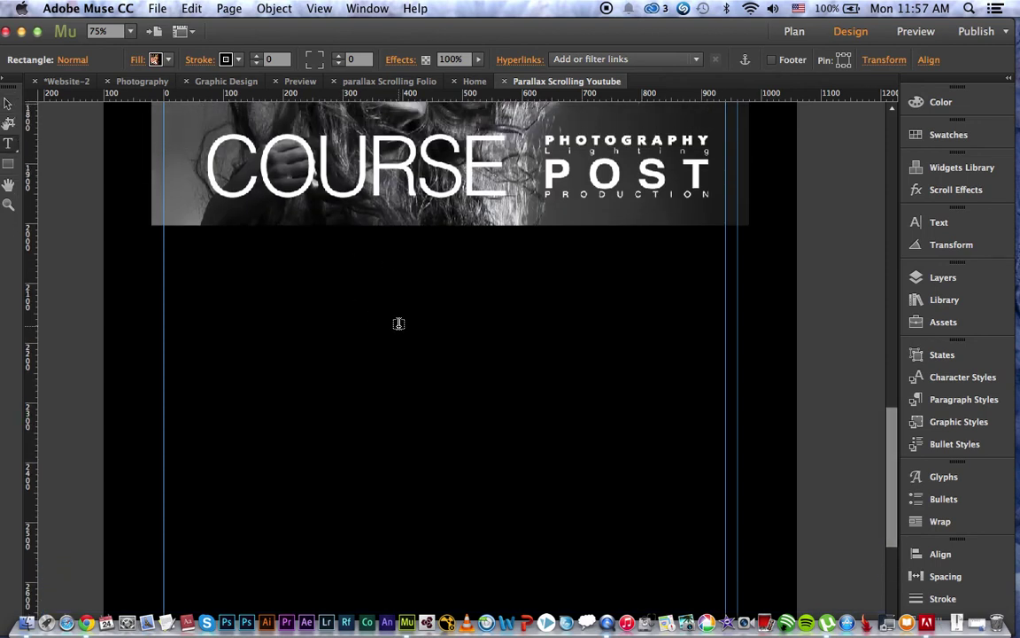
drag(269, 252, 514, 342)
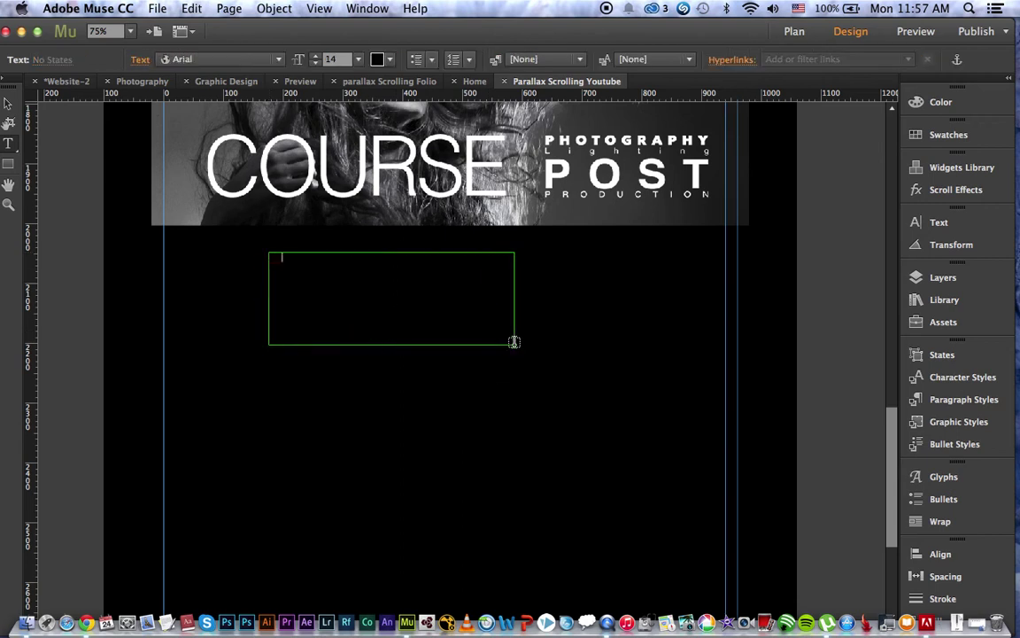
text(Folio)
key(super+a)
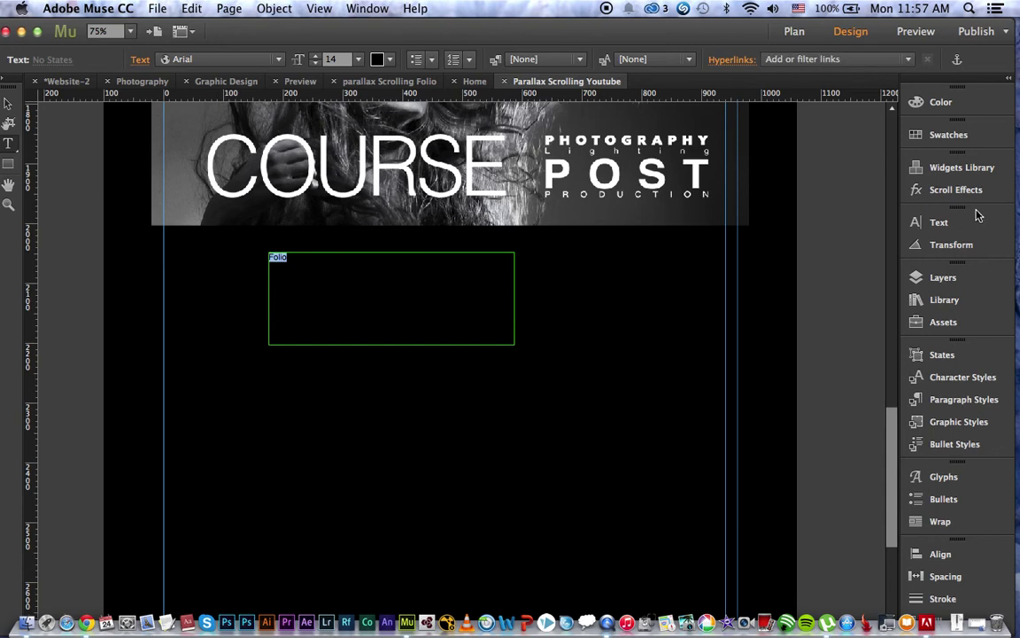
Set the color of the "Folio" text to orange (F7931E) and switch to the Selection tool
click(975, 229)
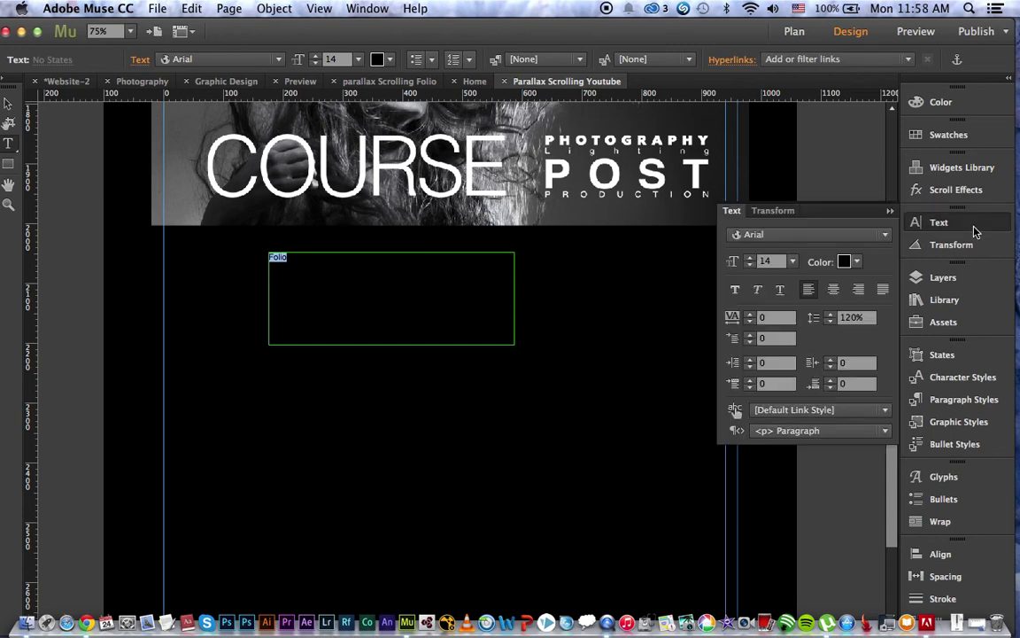
click(846, 261)
click(905, 298)
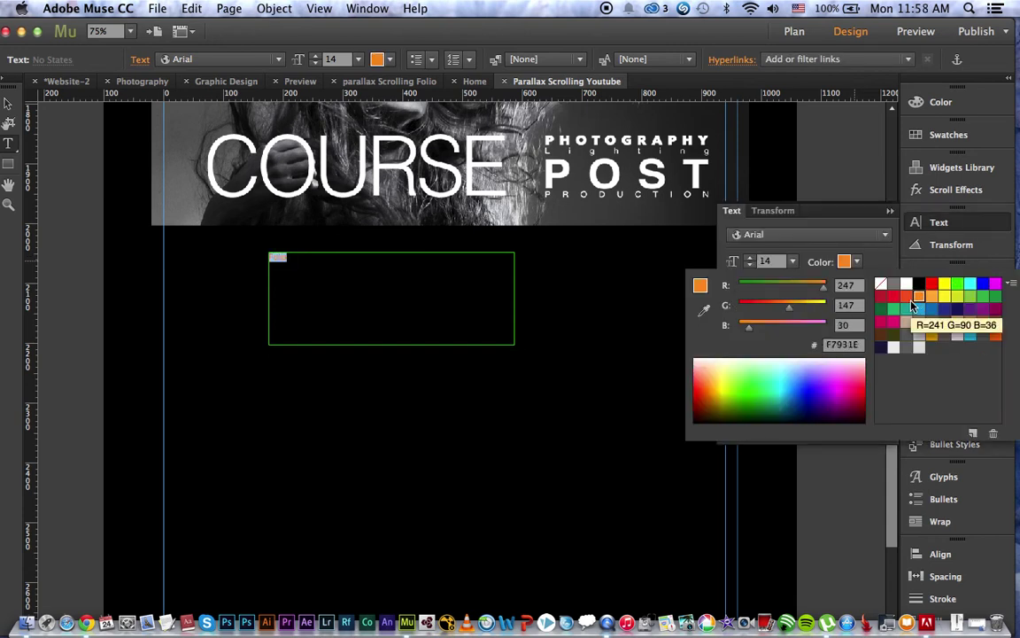
click(918, 298)
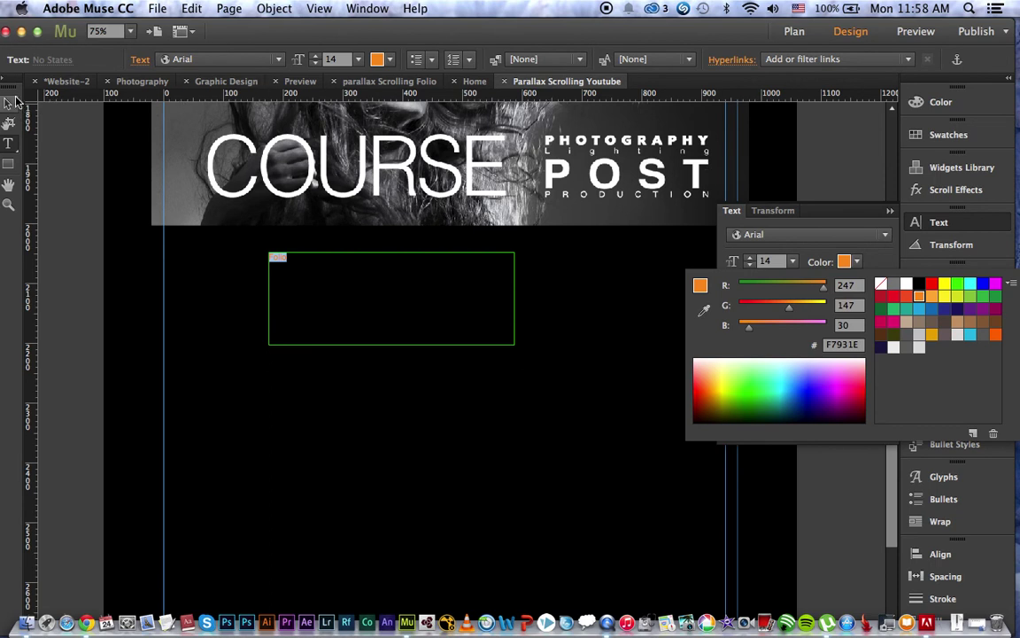
click(14, 101)
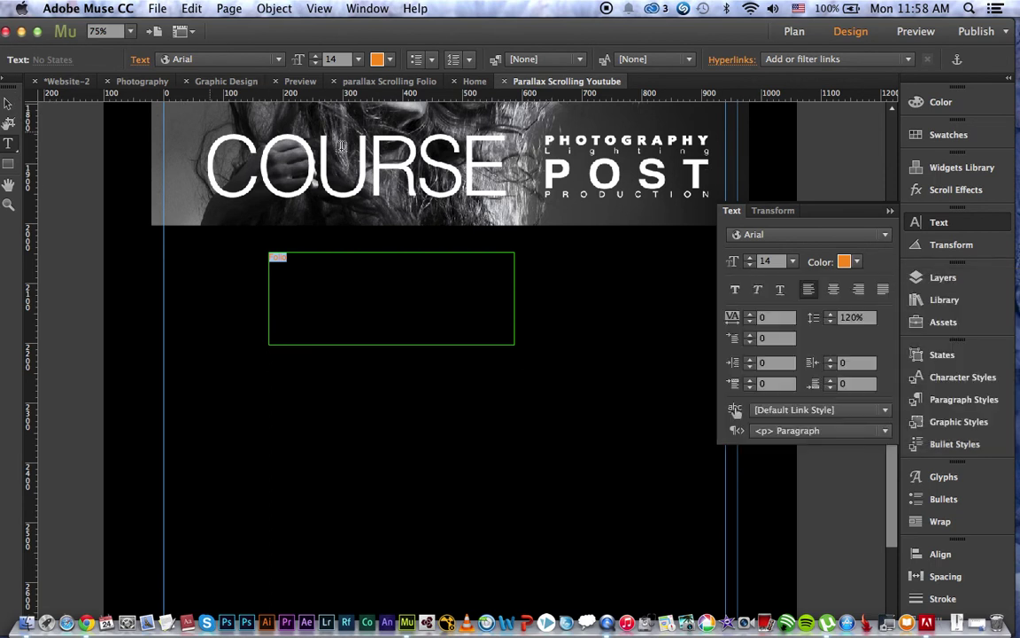
click(771, 260)
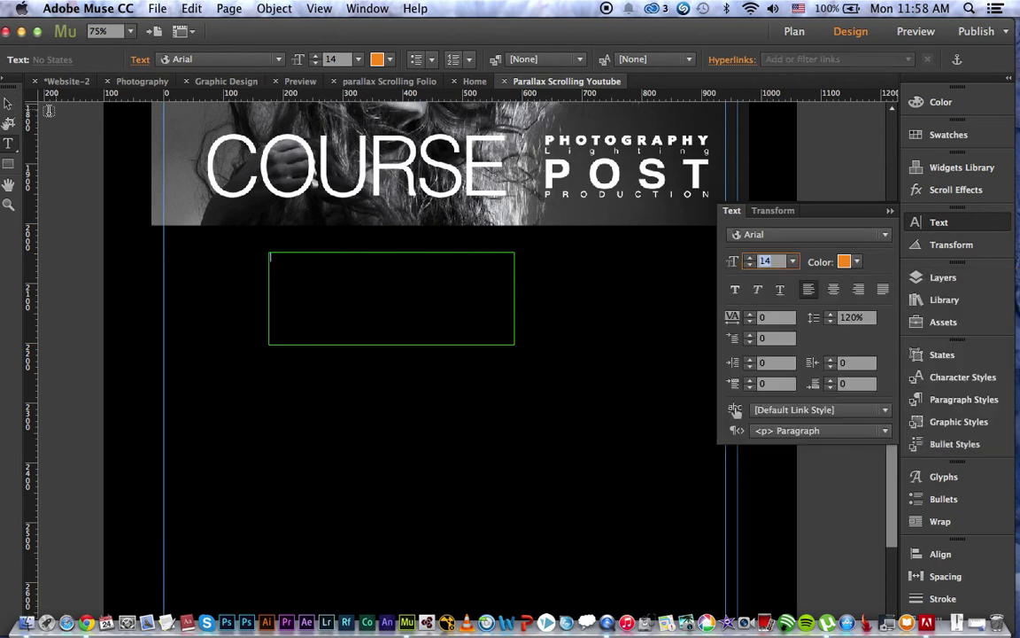
click(9, 105)
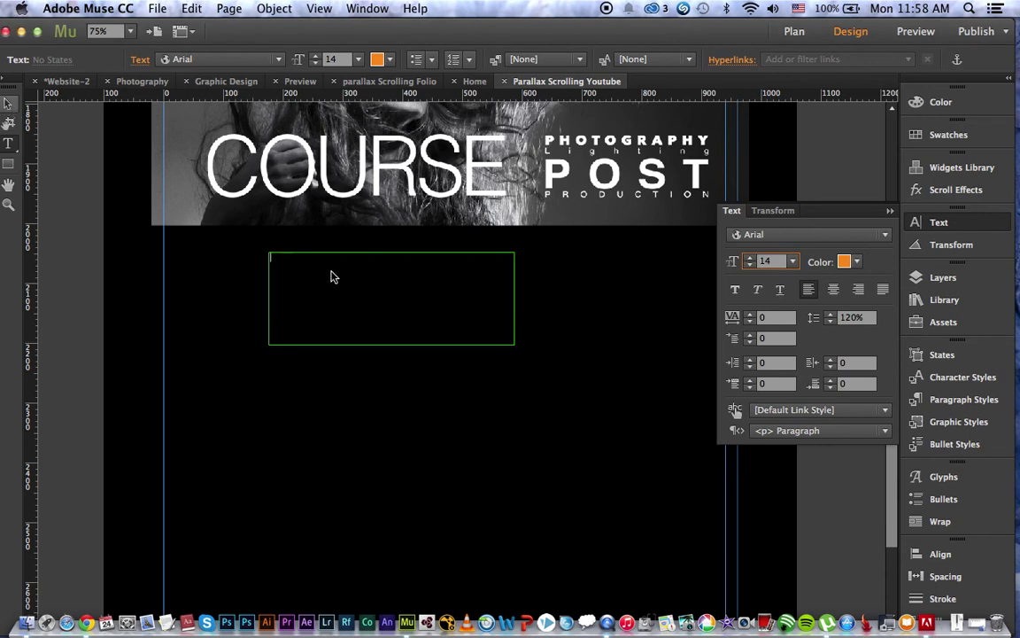
Set the text size of the frame below the fourth banner to 30 and enter "FOLIO" in it
click(288, 274)
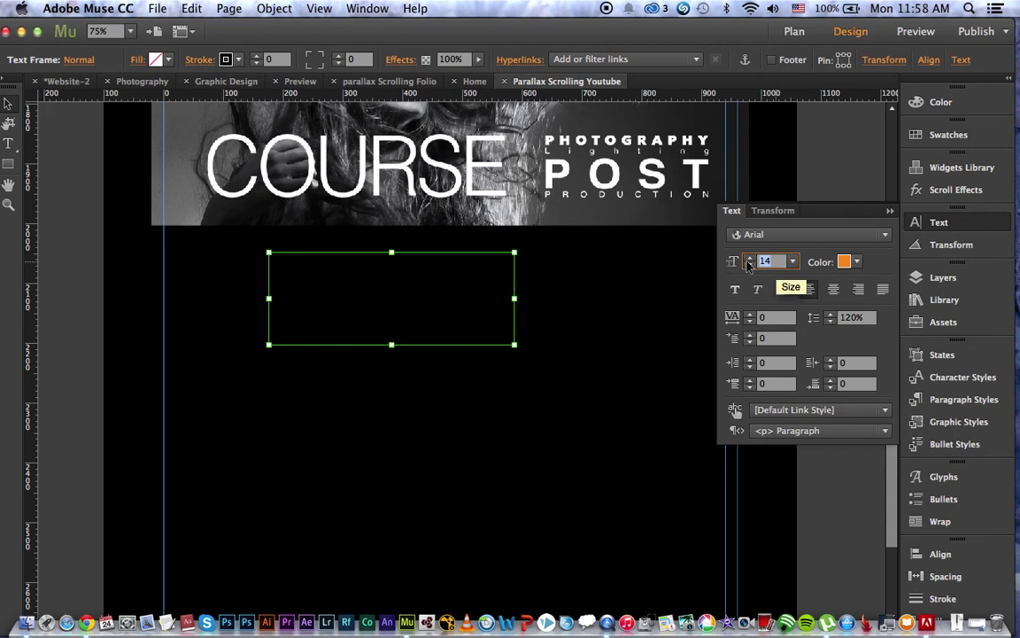
text(30)
key(Return)
double_click(319, 278)
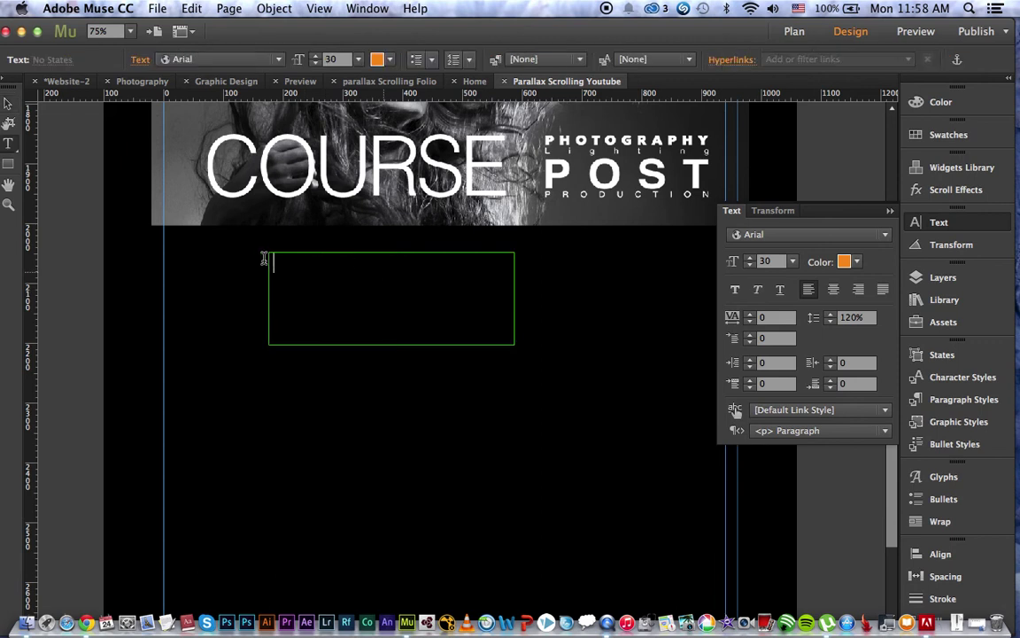
text(FOLIO)
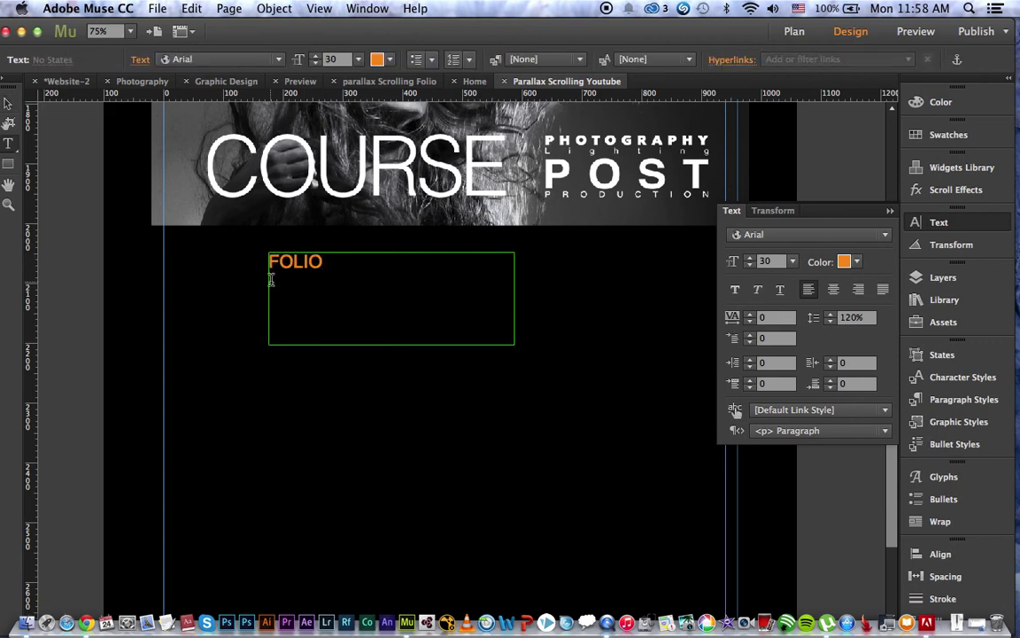
Enlarge the "FOLIO" text to size 80
drag(331, 263, 237, 256)
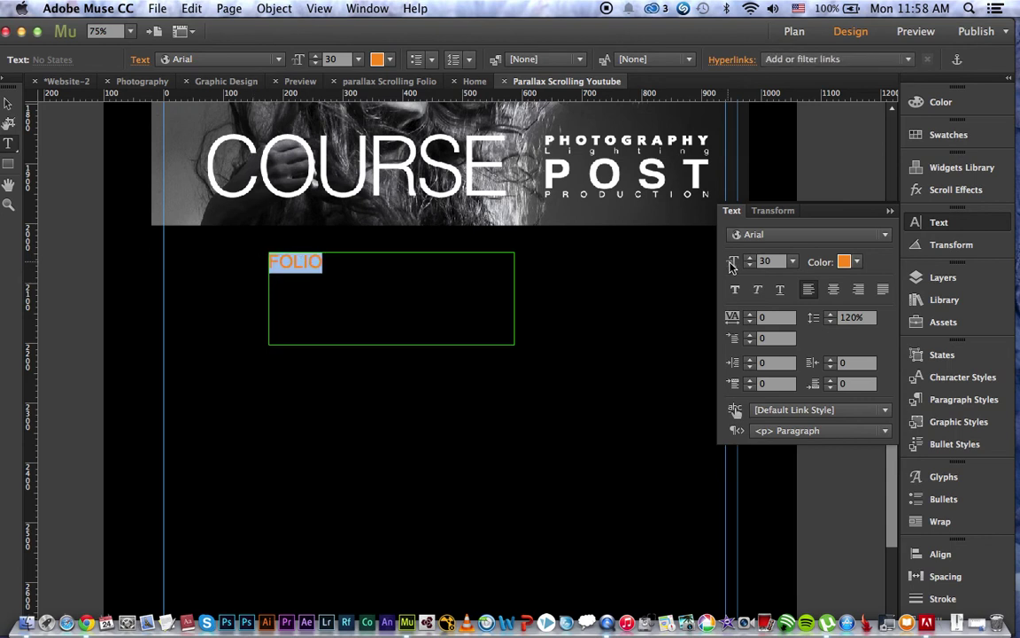
scroll(760, 268, up, 18)
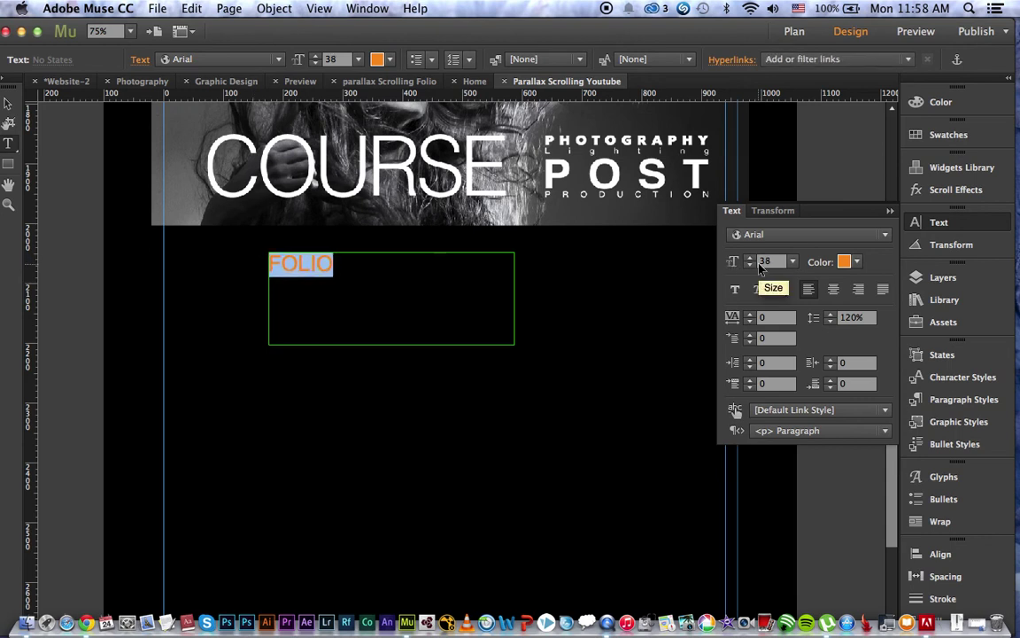
scroll(760, 268, up, 18)
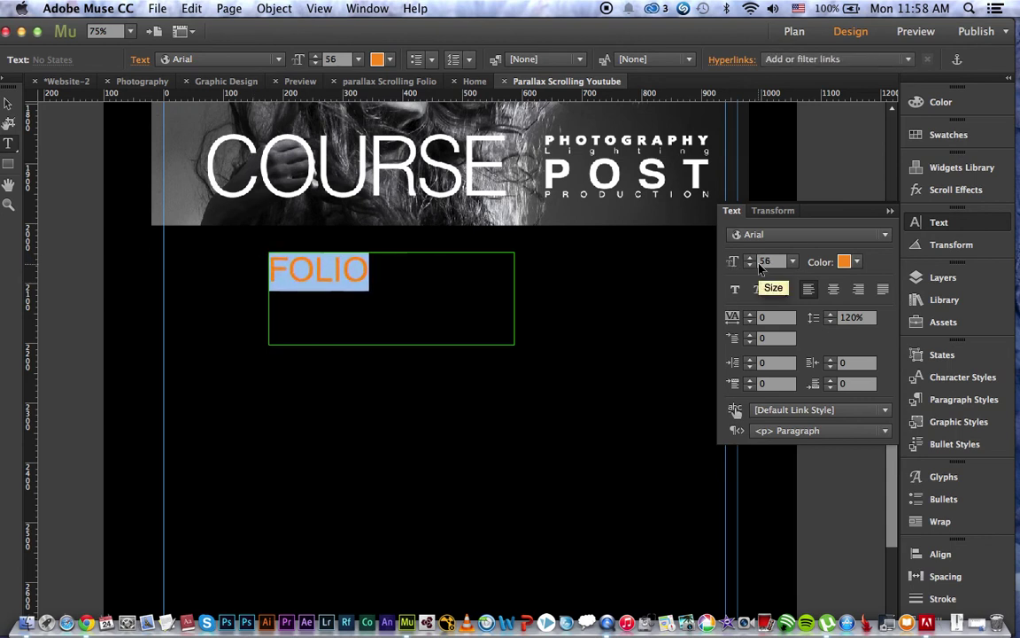
scroll(759, 268, up, 14)
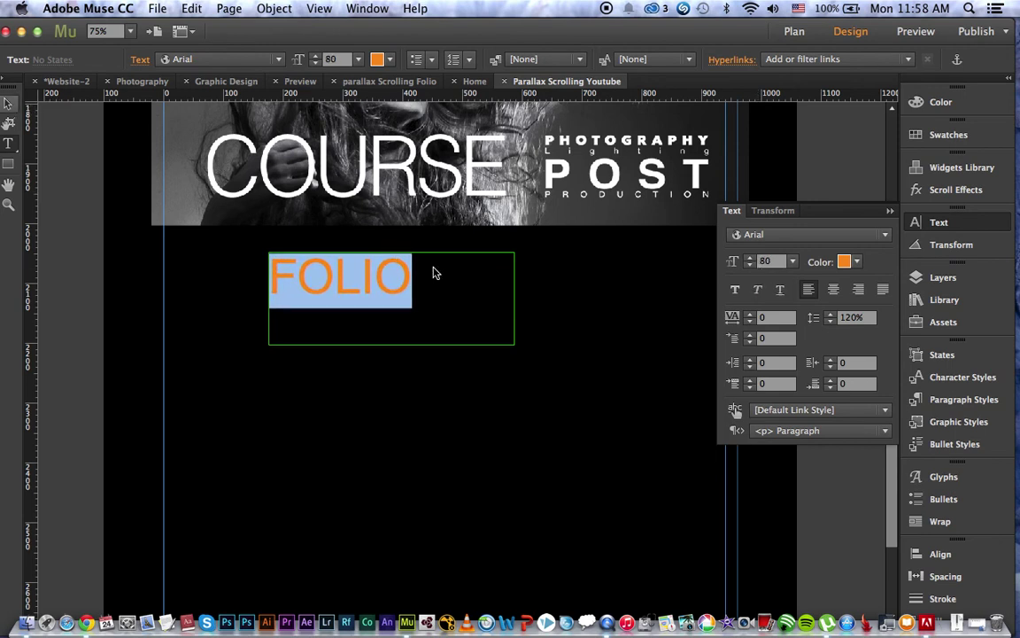
key(Escape)
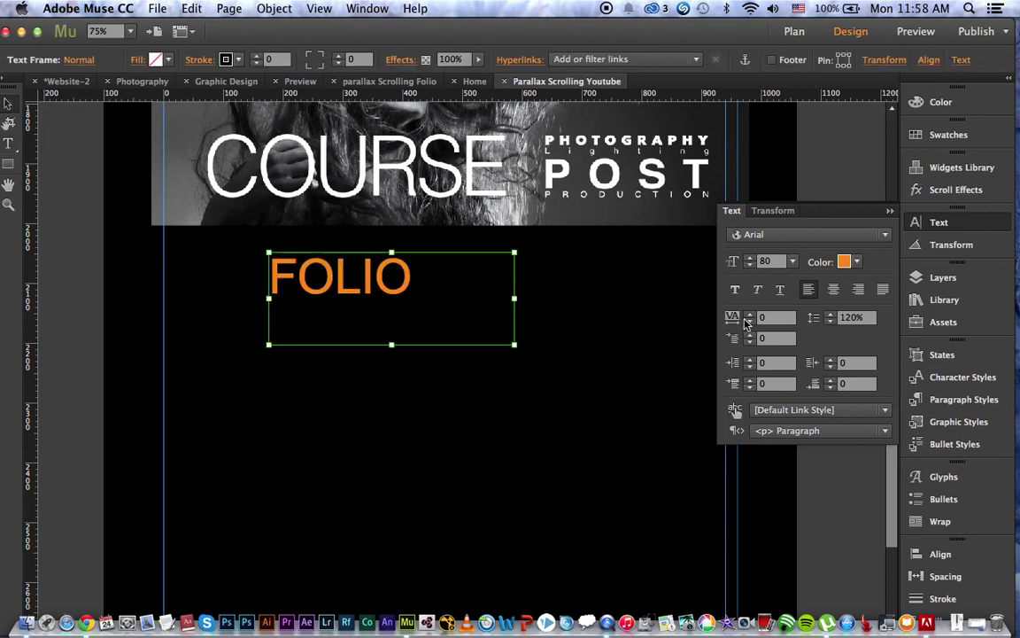
Set the letter spacing of "FOLIO" to 12 and narrow its frame to about 55 px so the letters stack vertically near the page's center
click(749, 315)
click(750, 314)
click(749, 315)
click(749, 314)
click(750, 315)
click(749, 314)
click(750, 314)
click(749, 314)
click(749, 315)
click(749, 314)
click(750, 314)
click(749, 314)
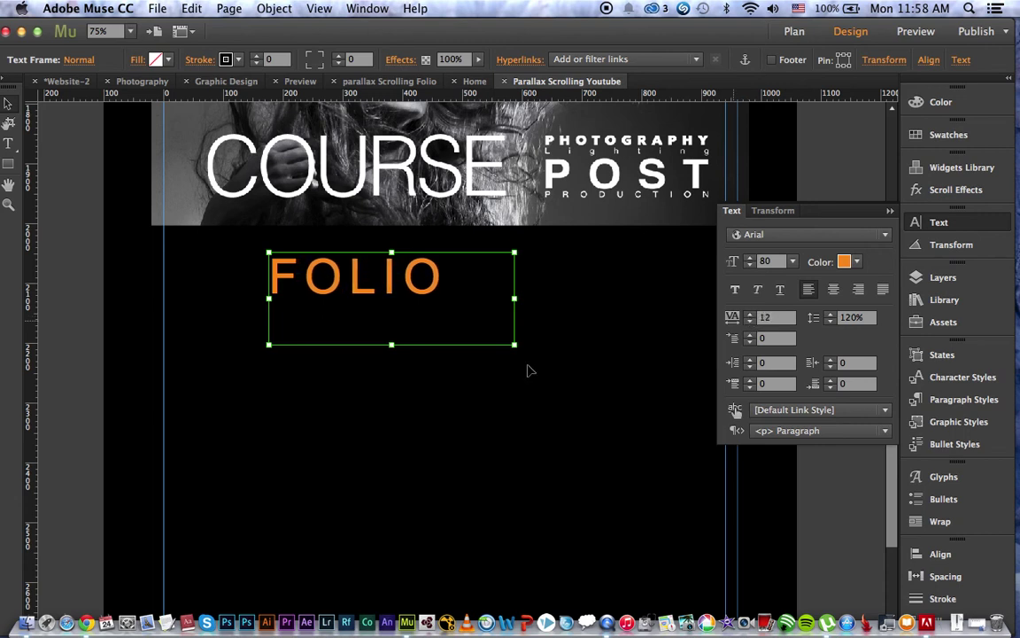
drag(515, 299, 466, 313)
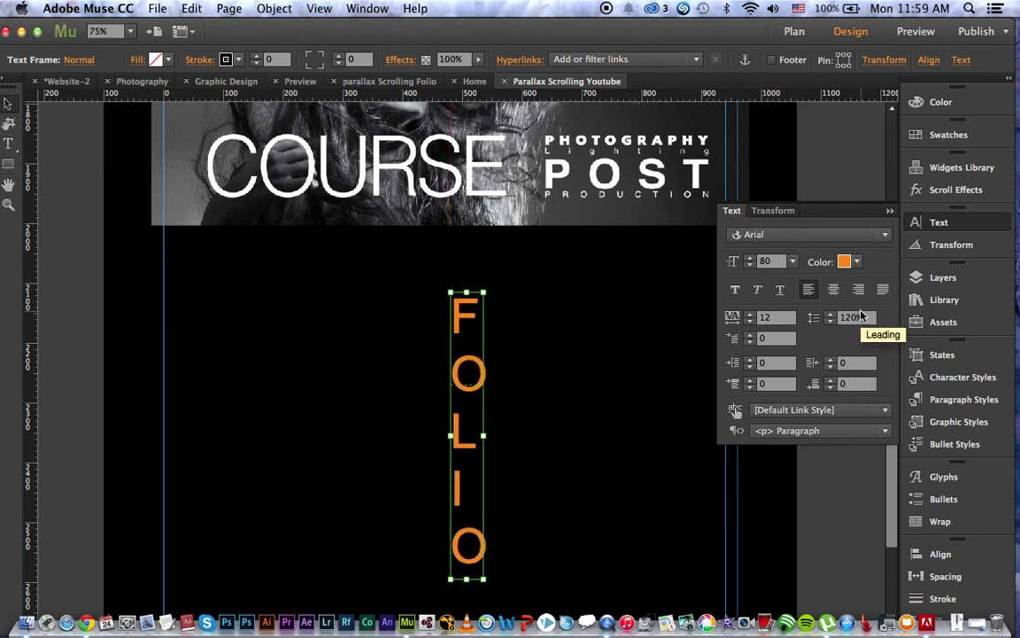
Place the Lorum-Body sample text from the library to the left of the vertical "FOLIO" text
click(944, 301)
click(944, 301)
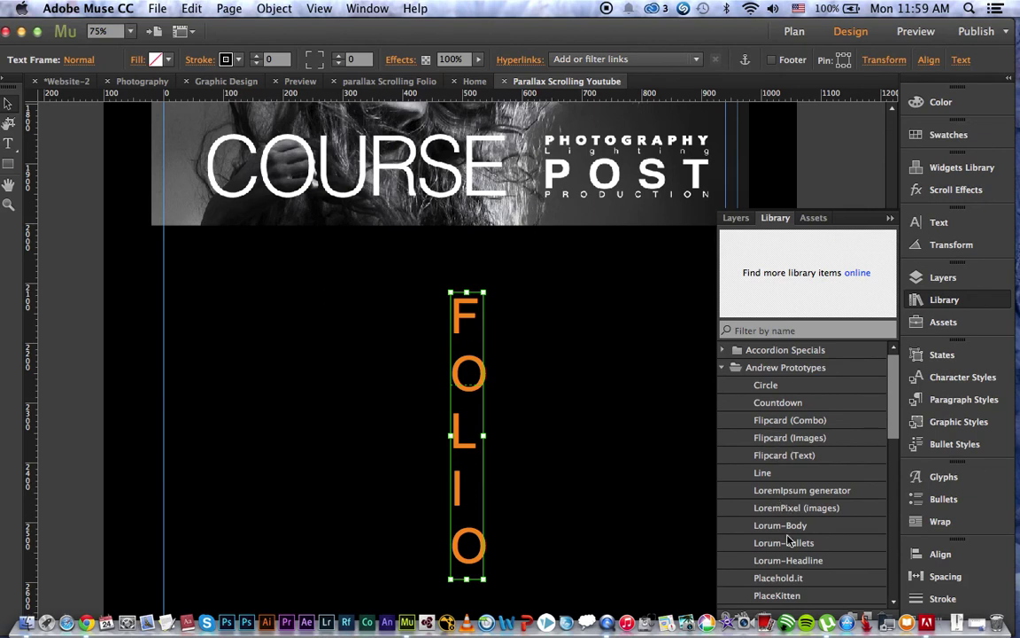
click(788, 493)
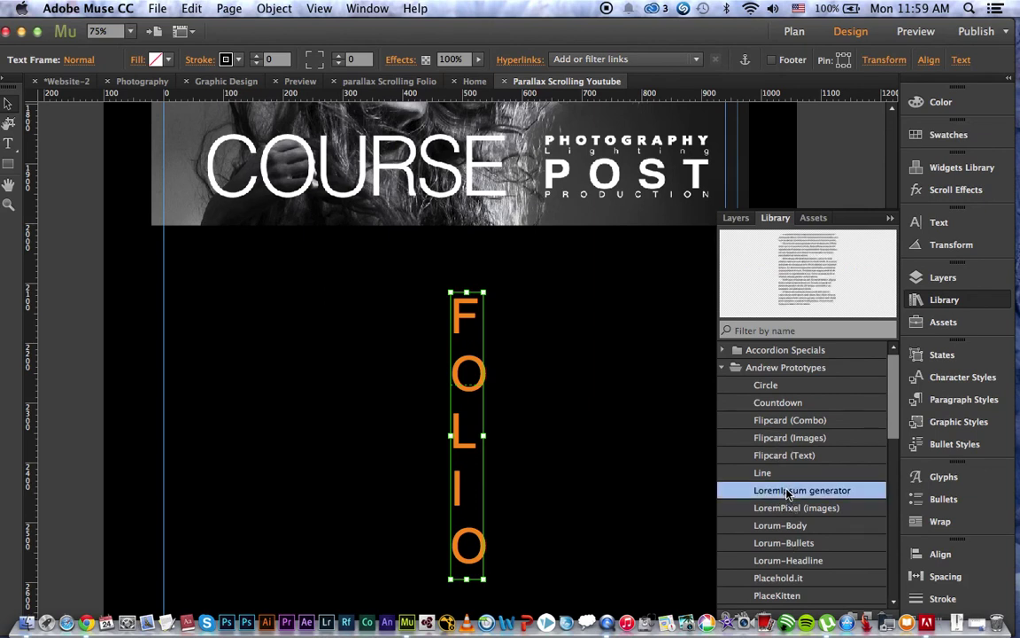
click(727, 474)
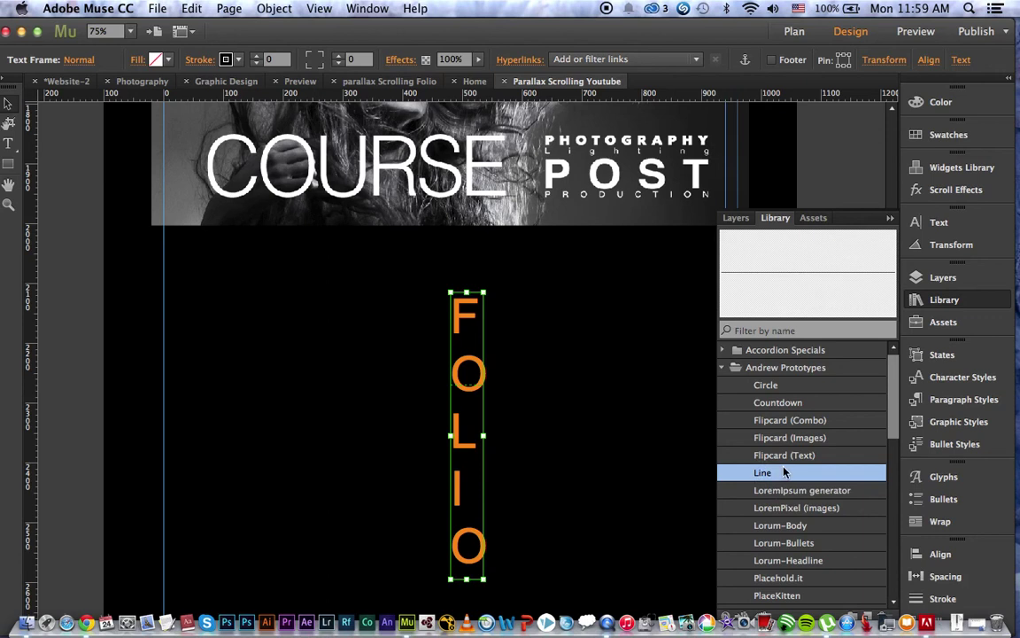
click(728, 456)
click(788, 528)
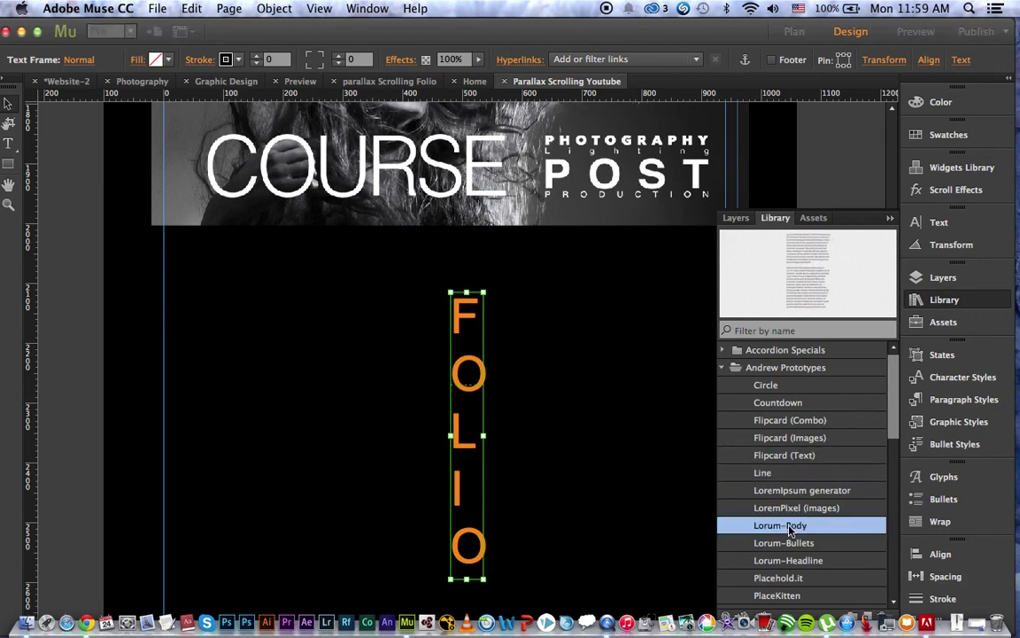
drag(788, 527, 274, 331)
Place the Lorum-Bullets sample text from the library to the right of "FOLIO" and close the library
click(771, 543)
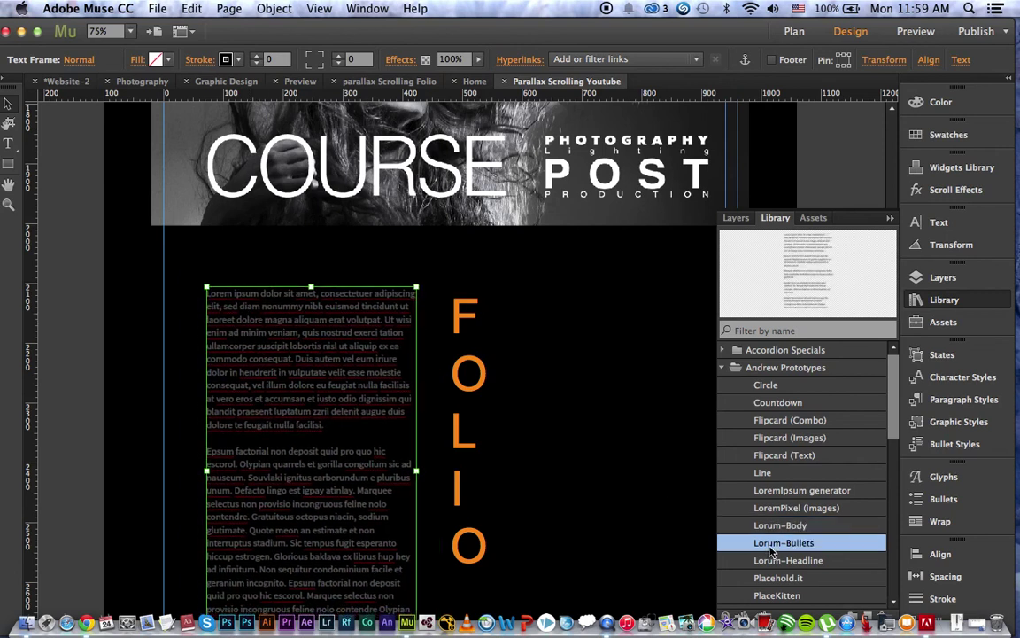
drag(759, 543, 552, 315)
click(944, 299)
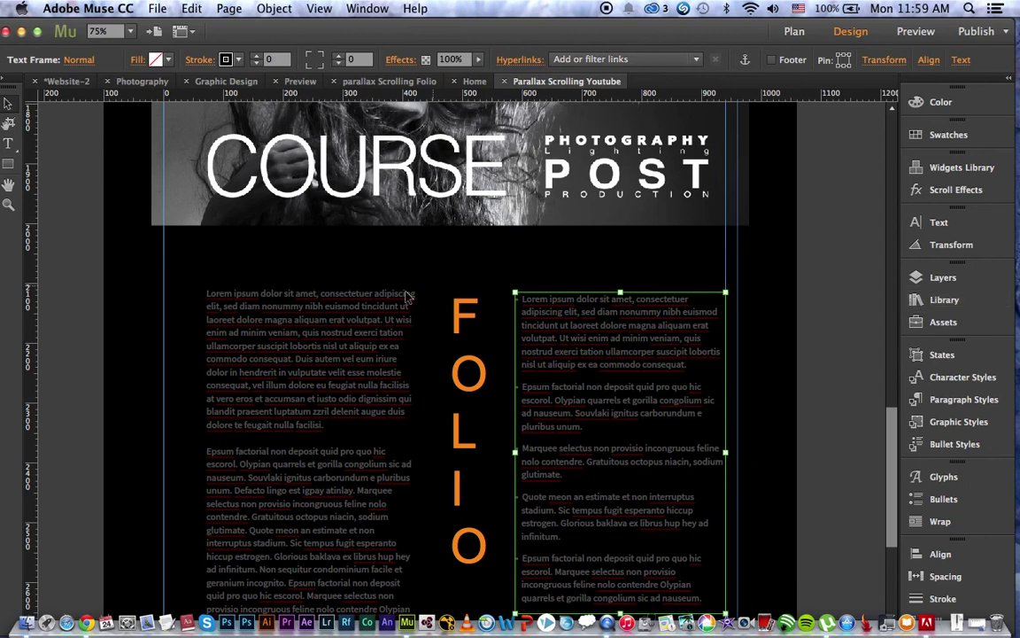
Enable scroll motion on the body text left of "FOLIO" with an initial horizontal speed of 3
click(956, 189)
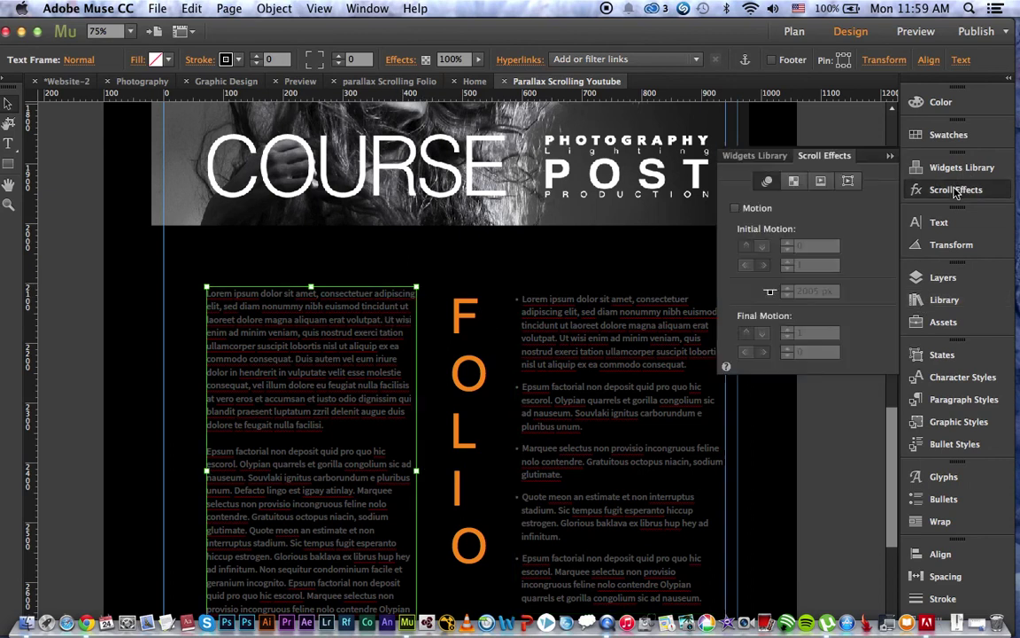
click(735, 207)
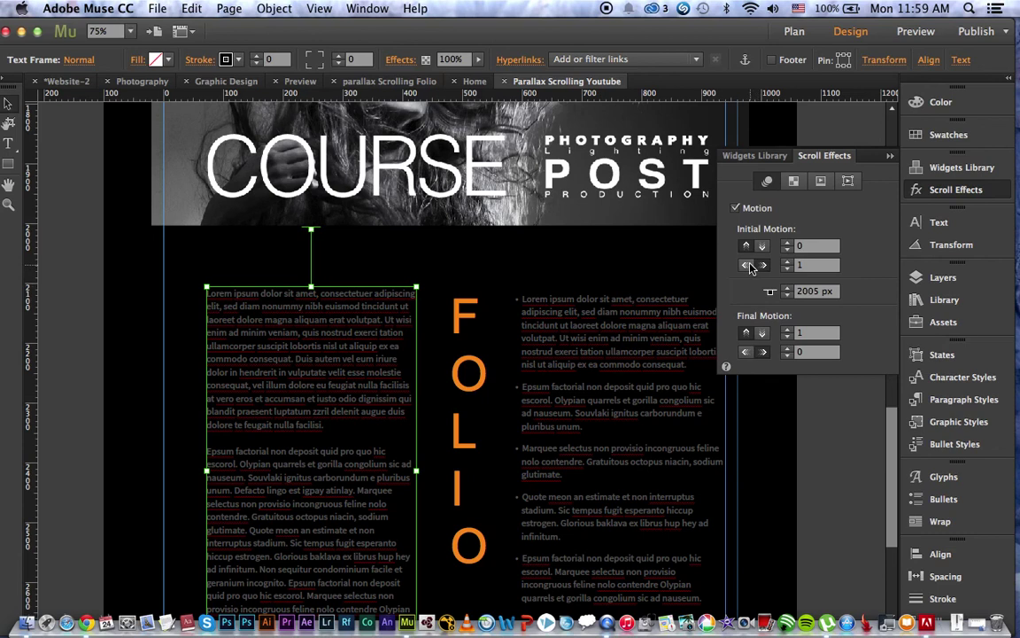
click(801, 265)
text(3)
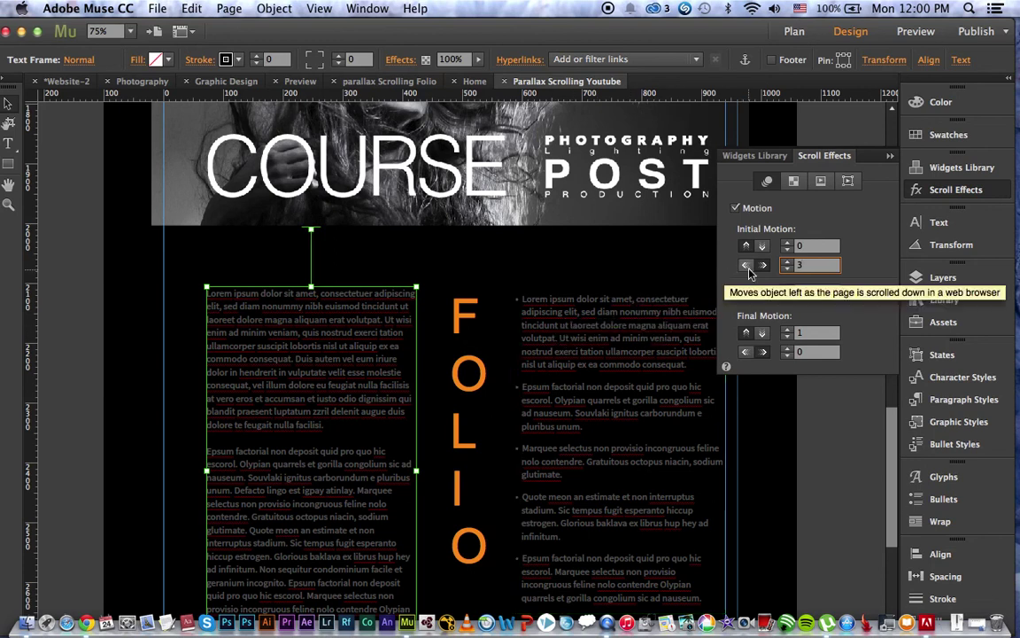
Enable scroll motion on the bulleted text right of "FOLIO" with an initial horizontal speed of 3
click(572, 357)
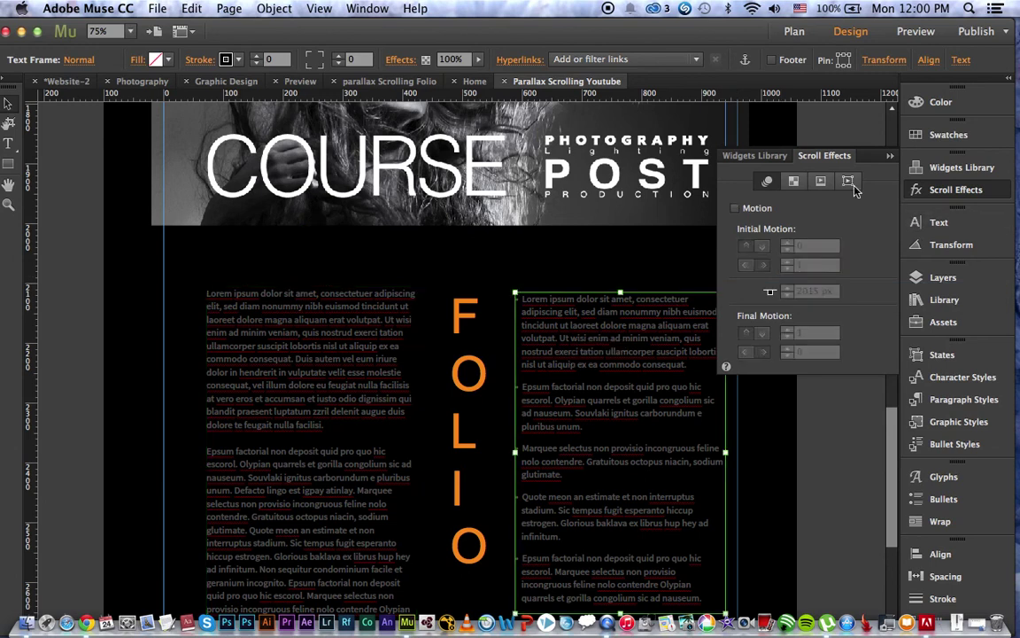
click(734, 207)
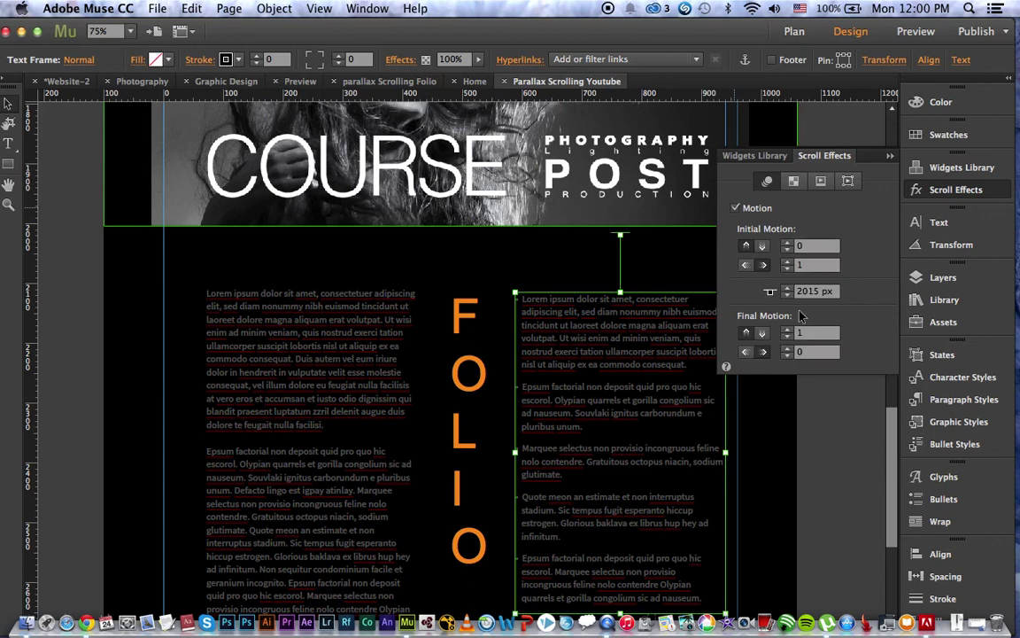
click(788, 265)
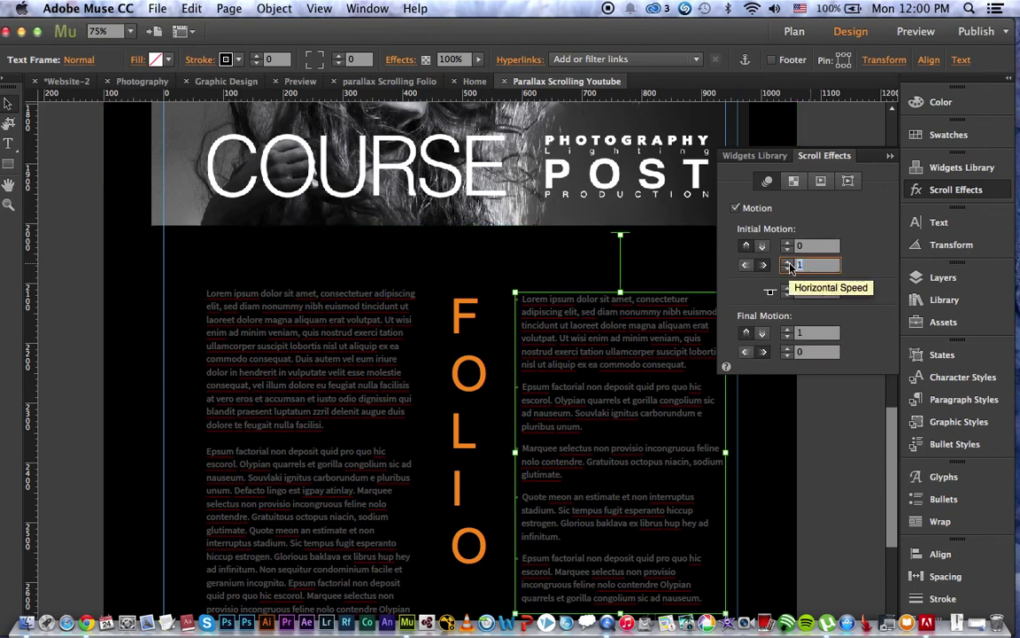
key(Return)
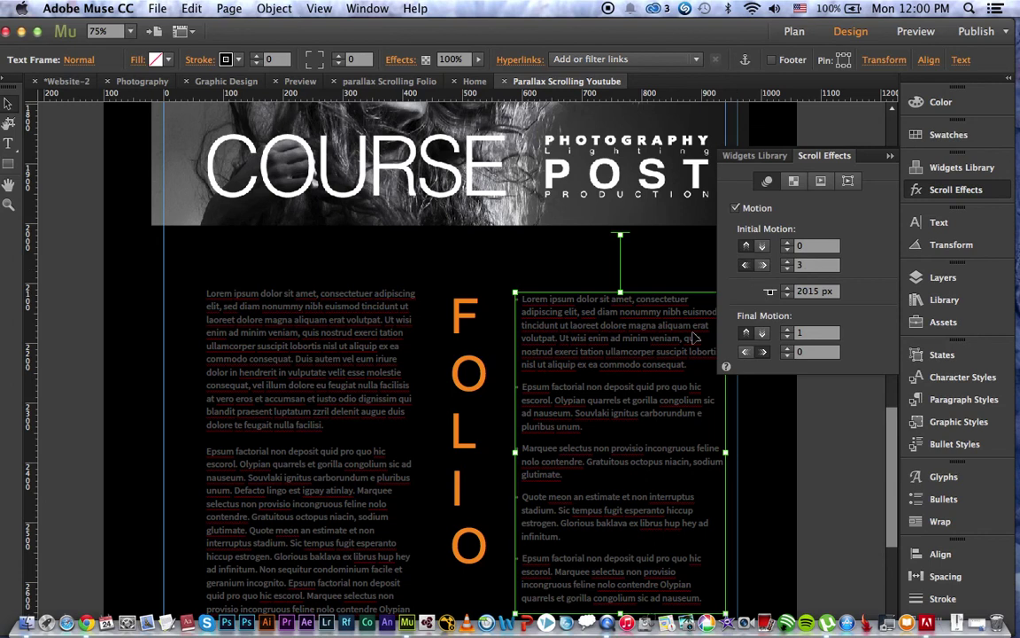
Enable scroll motion on the "FOLIO" text, with its initial motion downward at vertical speed 3 and horizontal speed 0
click(464, 363)
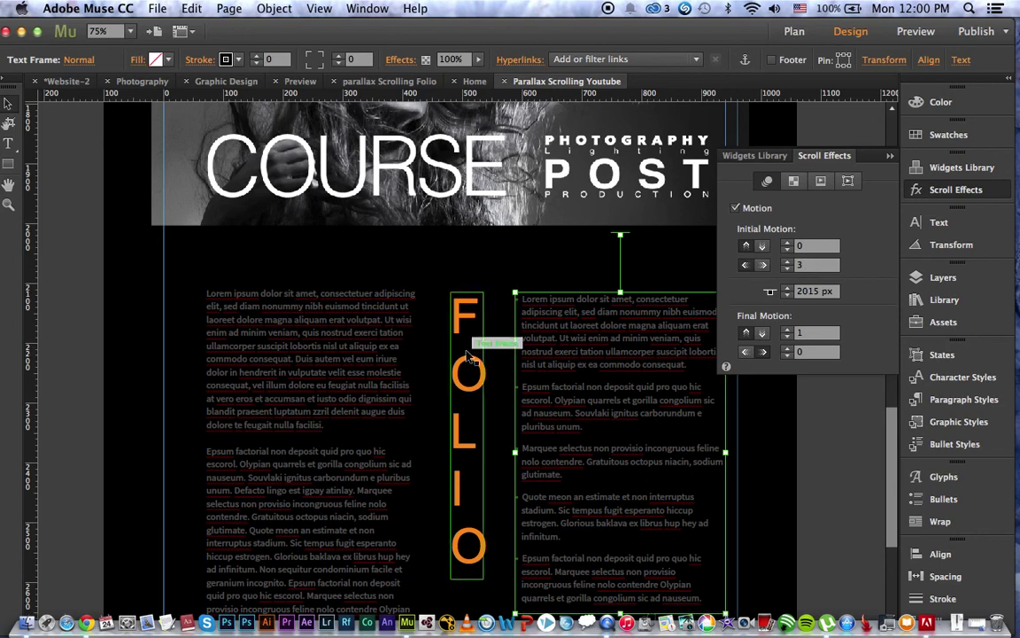
click(734, 207)
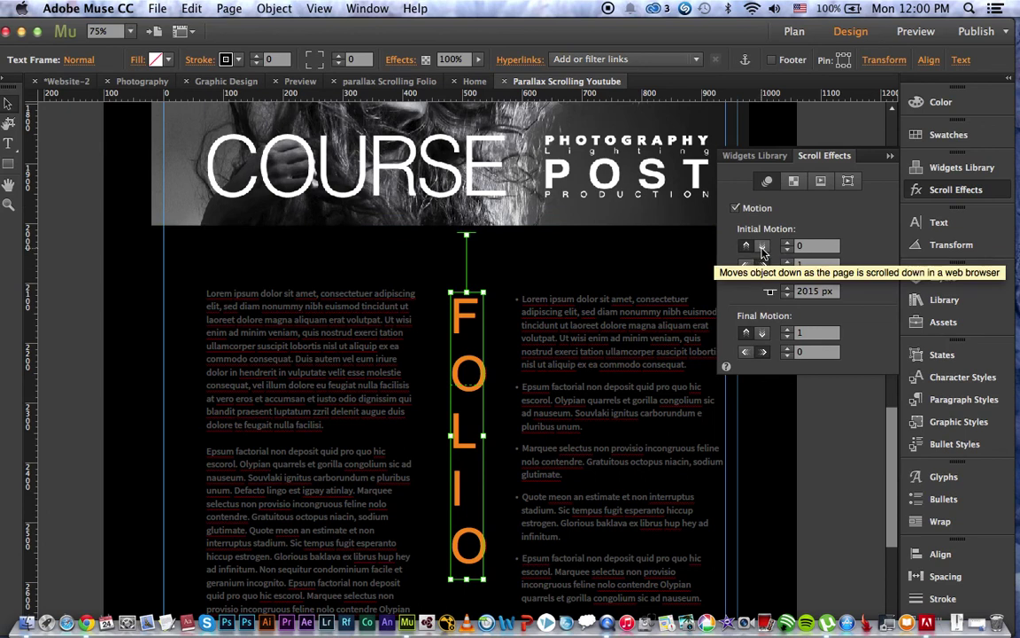
click(763, 251)
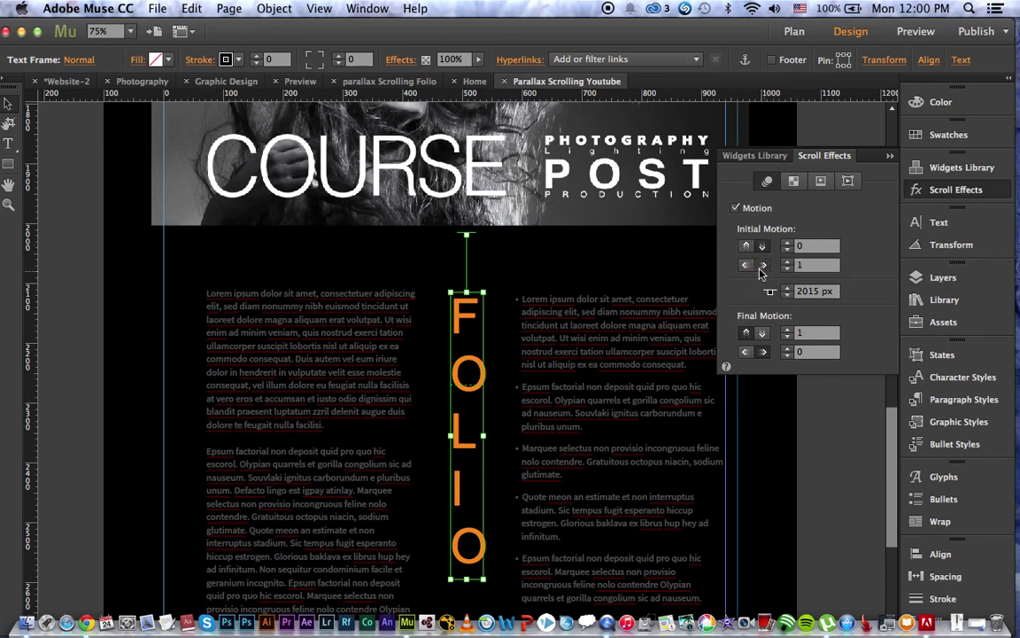
click(789, 269)
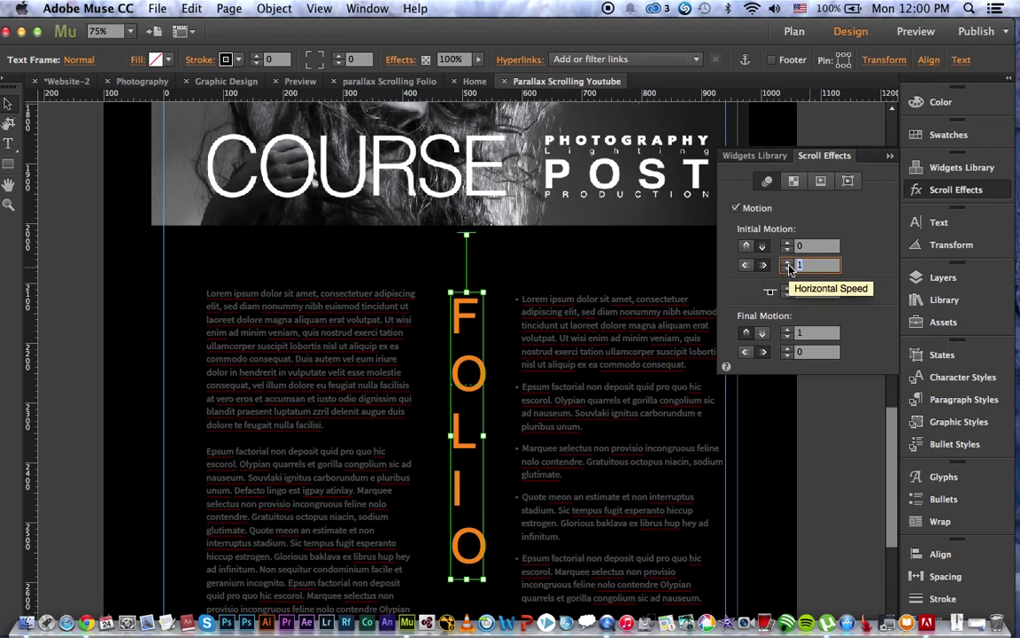
click(806, 246)
text(0.1)
key(BackSpace)
key(BackSpace)
key(BackSpace)
text(1)
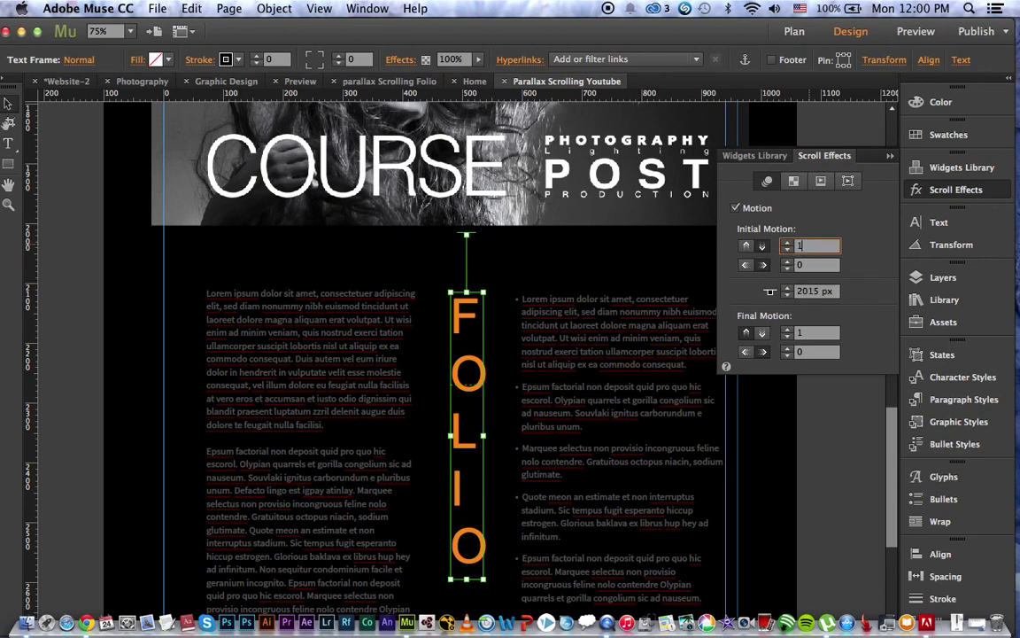
click(786, 242)
click(786, 243)
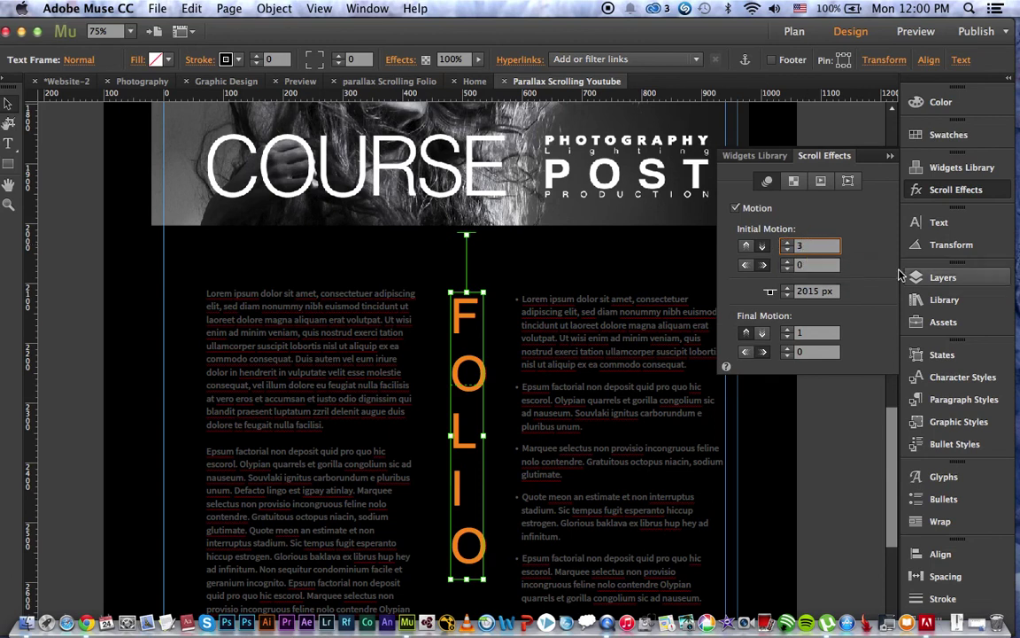
Check the scroll motion settings of the bulleted text and the body text on either side of "FOLIO"
click(602, 363)
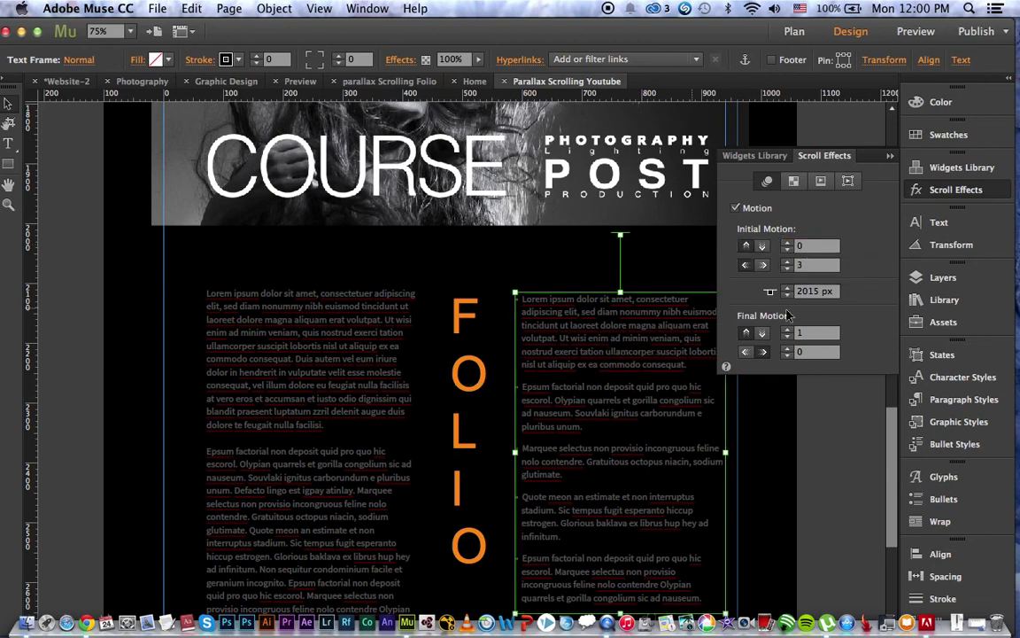
click(372, 365)
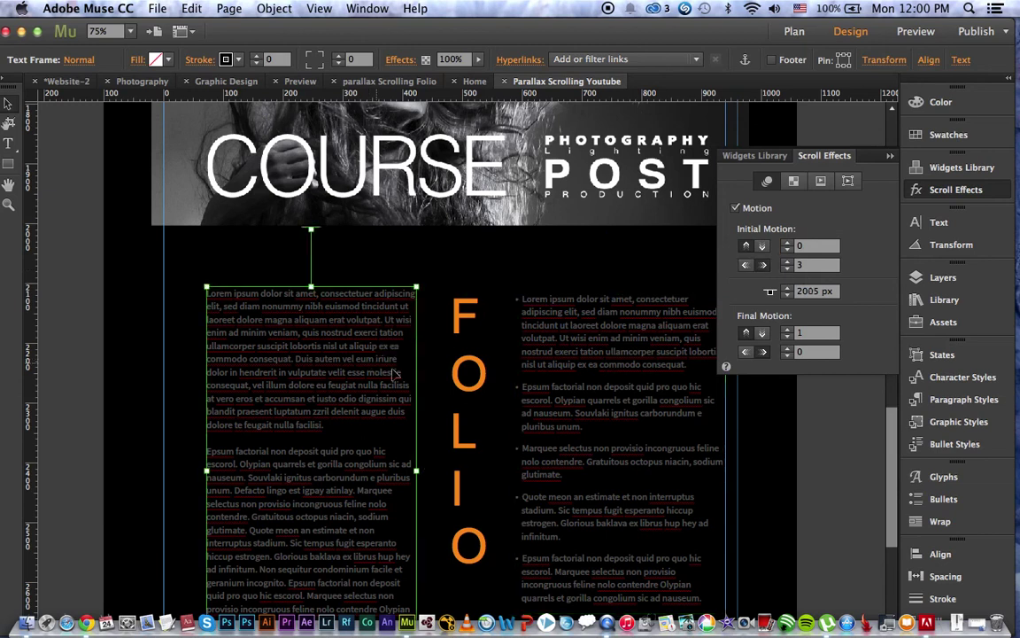
click(781, 426)
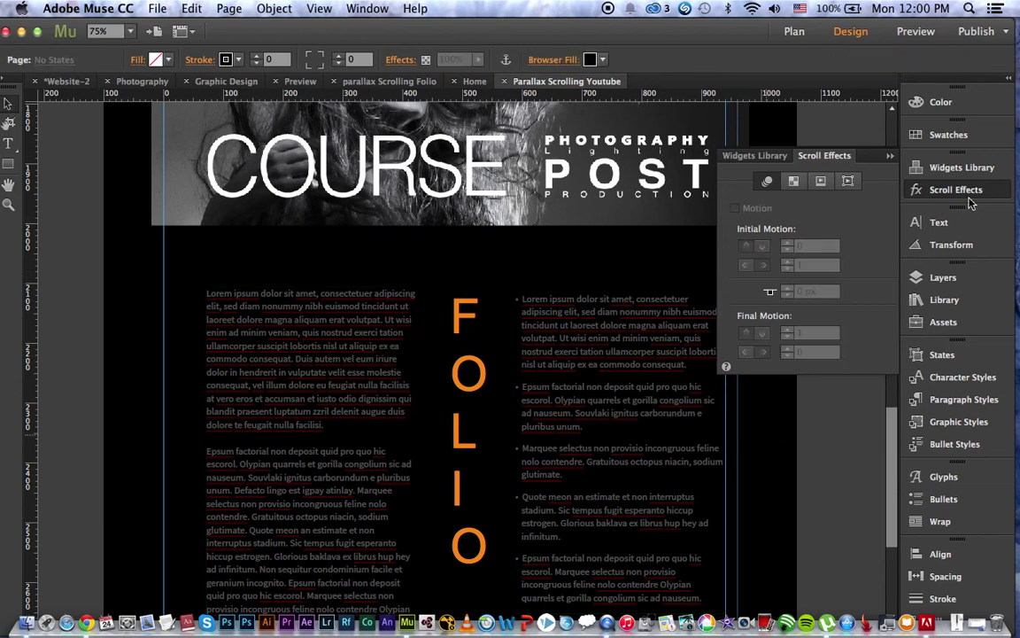
Preview the page and examine the scroll motion from the first banner through to the "FOLIO" section at the end
click(900, 39)
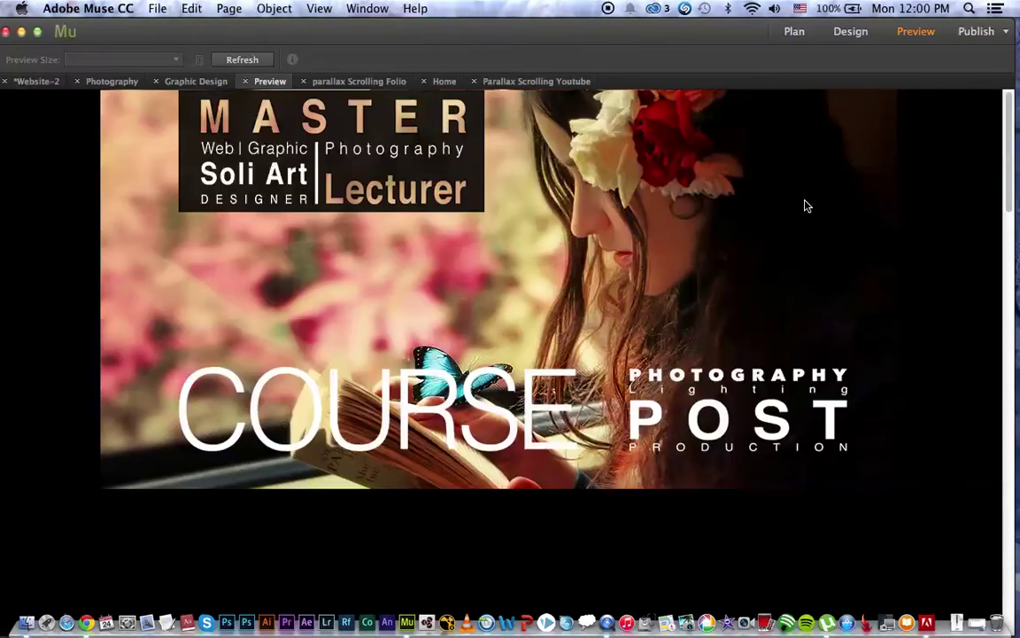
scroll(806, 206, down, 5)
scroll(806, 206, down, 4)
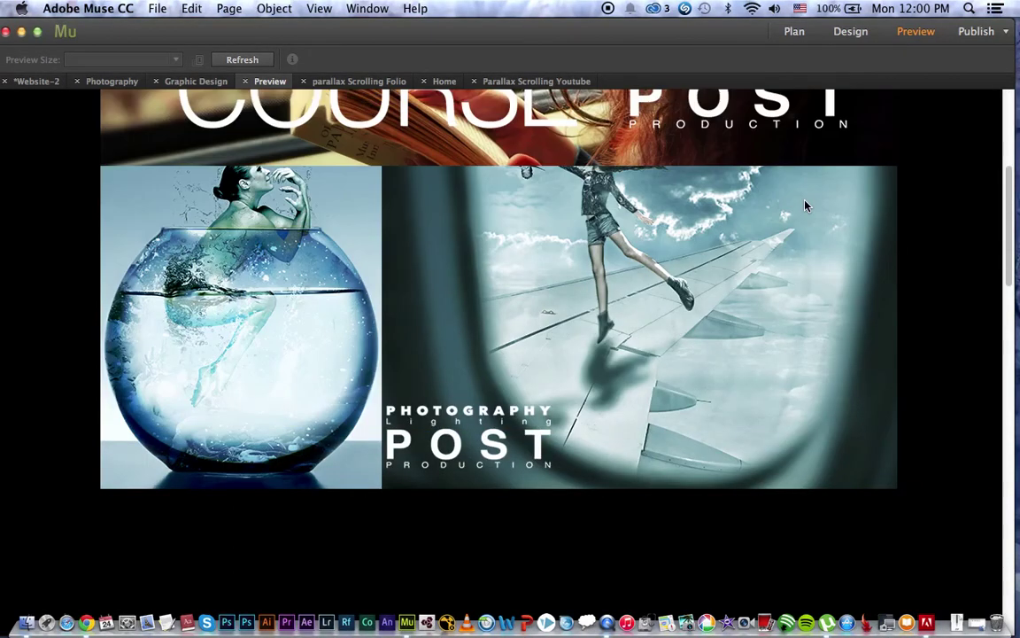
scroll(806, 205, down, 4)
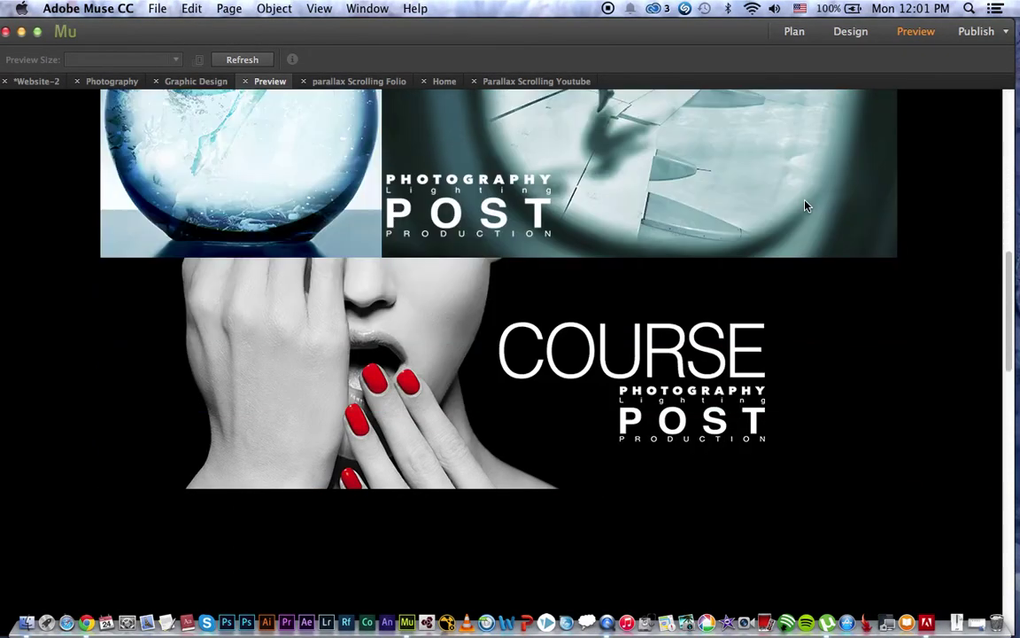
scroll(806, 205, down, 2)
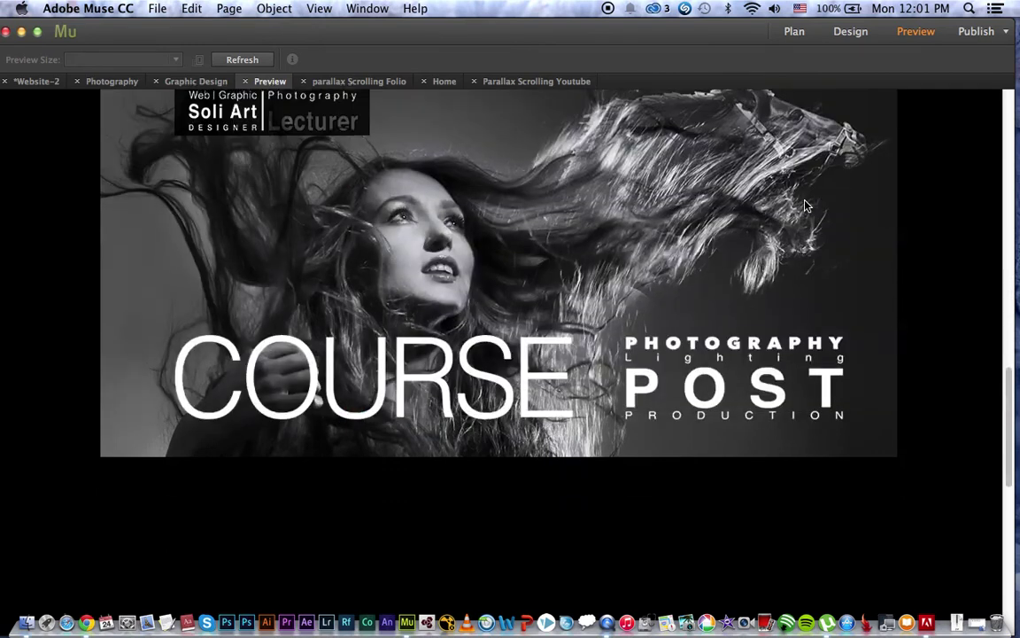
scroll(806, 205, down, 3)
scroll(806, 205, down, 5)
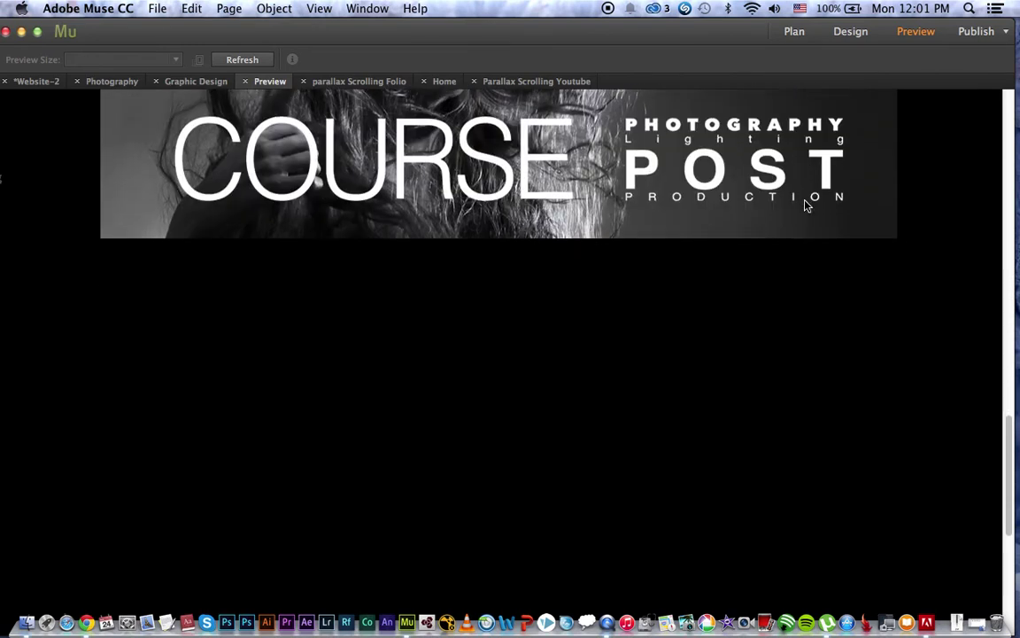
scroll(806, 205, down, 2)
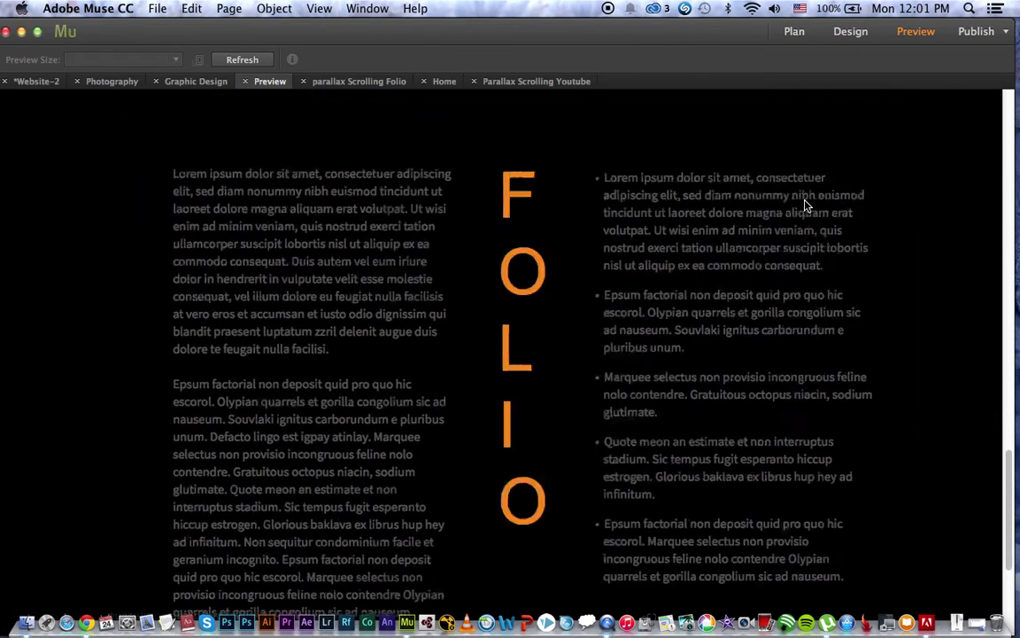
scroll(806, 206, down, 2)
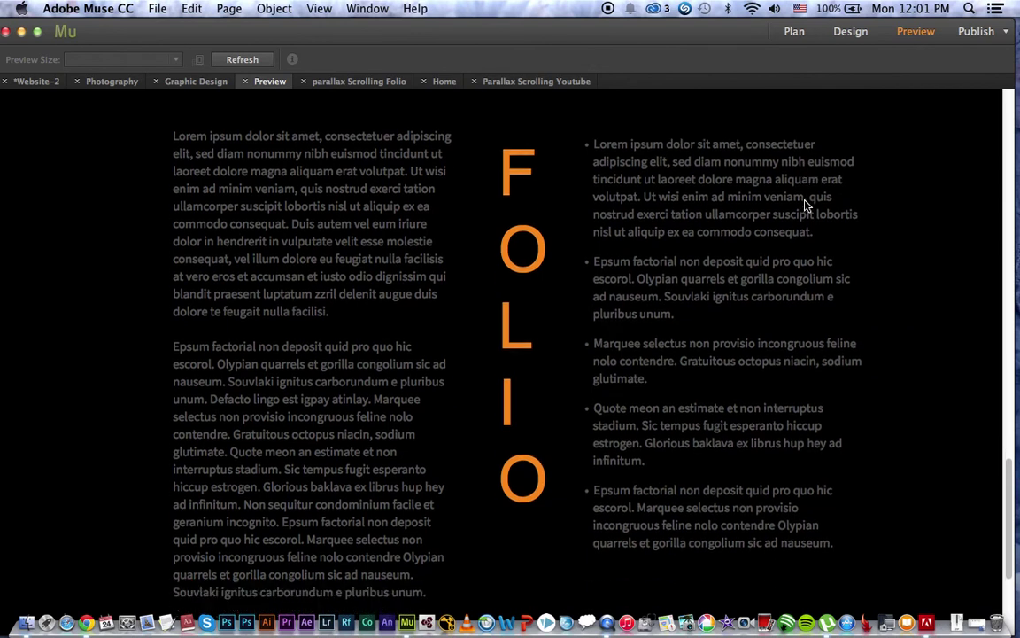
scroll(806, 206, down, 4)
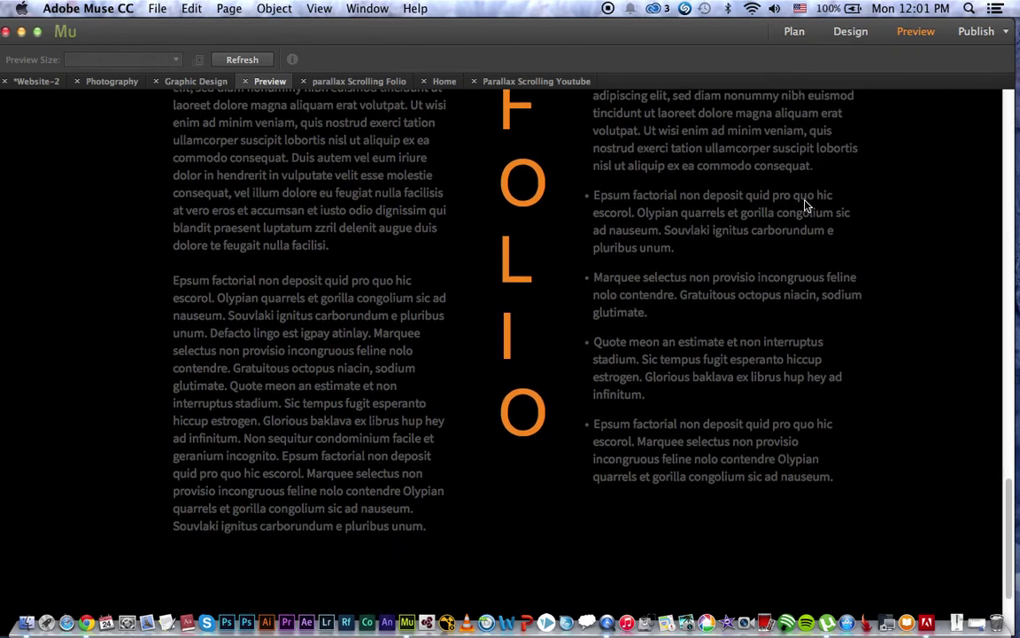
Examine how "FOLIO" and its two text columns move in and out below the last banner in both scroll directions
scroll(806, 206, up, 5)
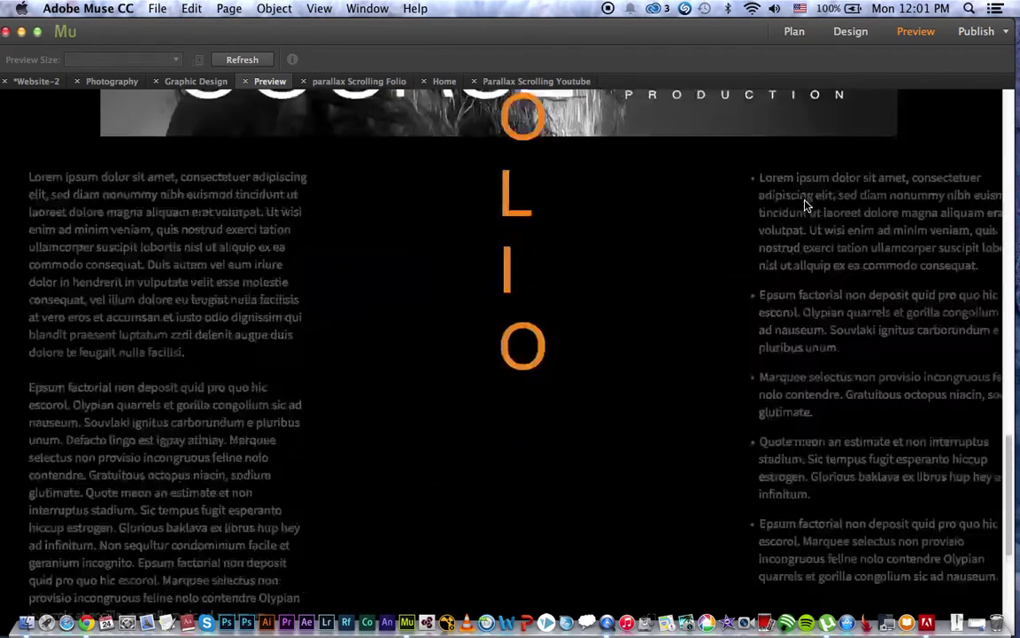
scroll(806, 205, up, 5)
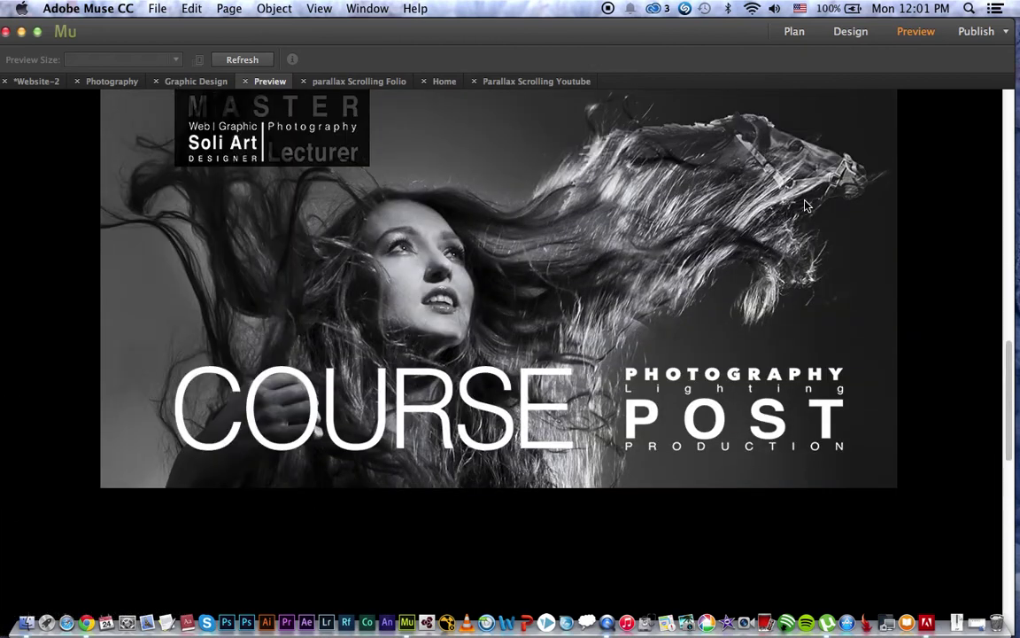
scroll(806, 205, down, 10)
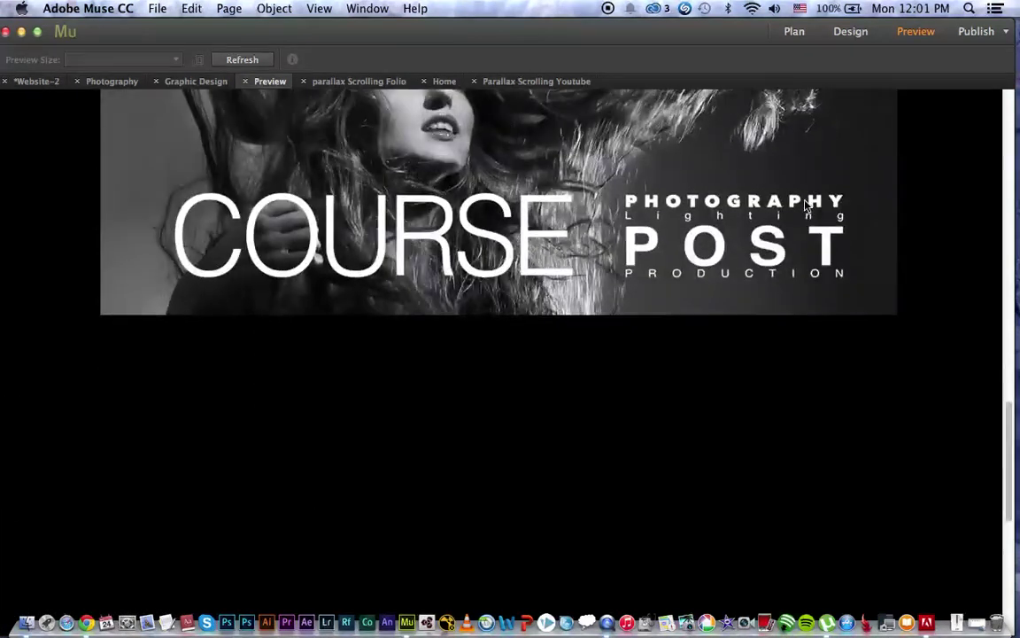
scroll(806, 205, down, 3)
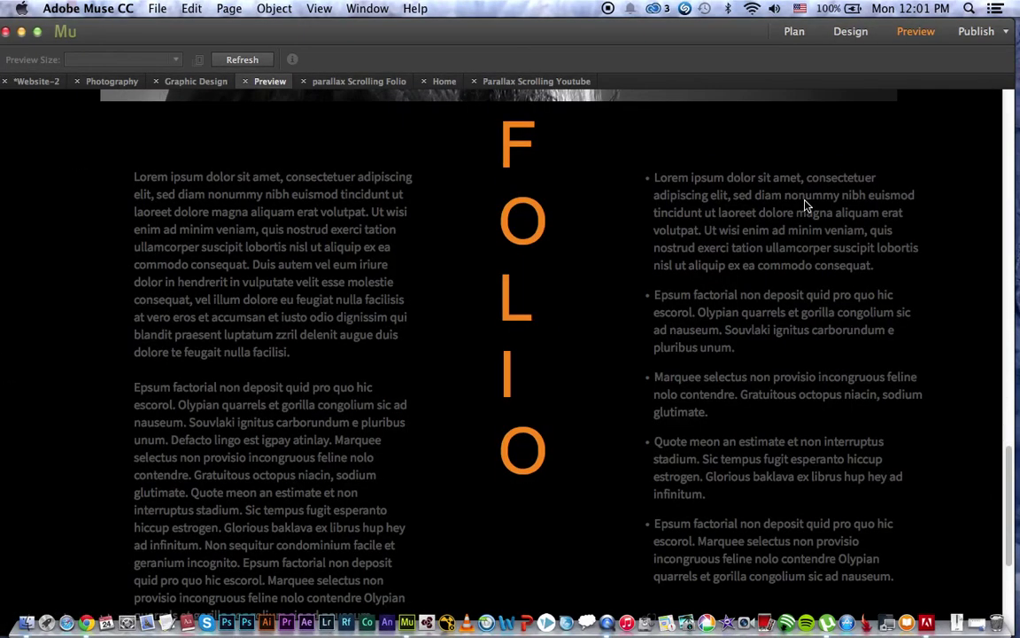
scroll(806, 206, up, 2)
scroll(806, 205, down, 3)
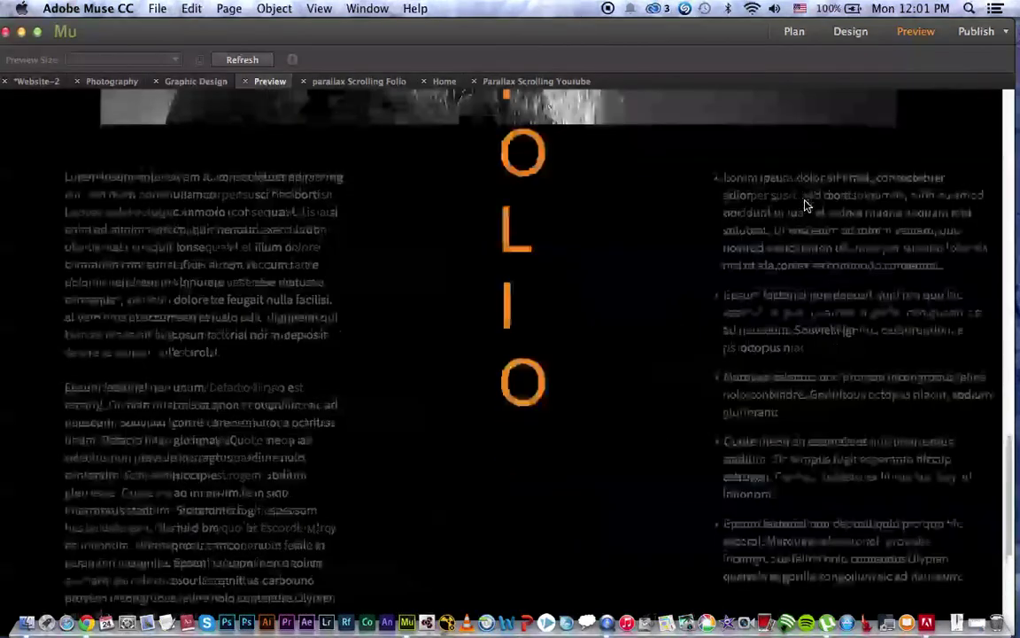
scroll(806, 206, up, 3)
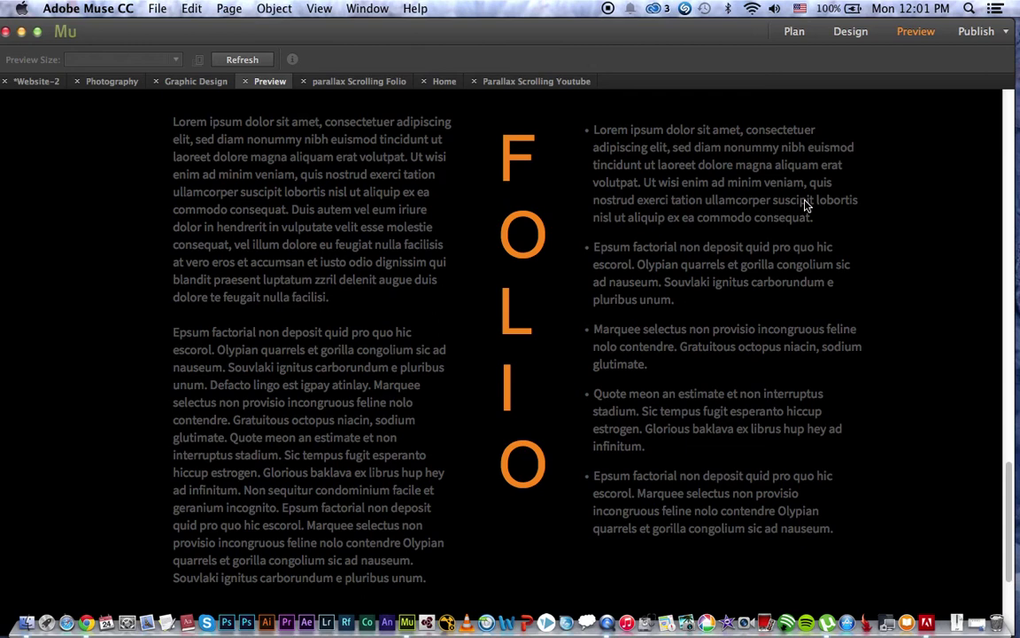
scroll(806, 204, up, 5)
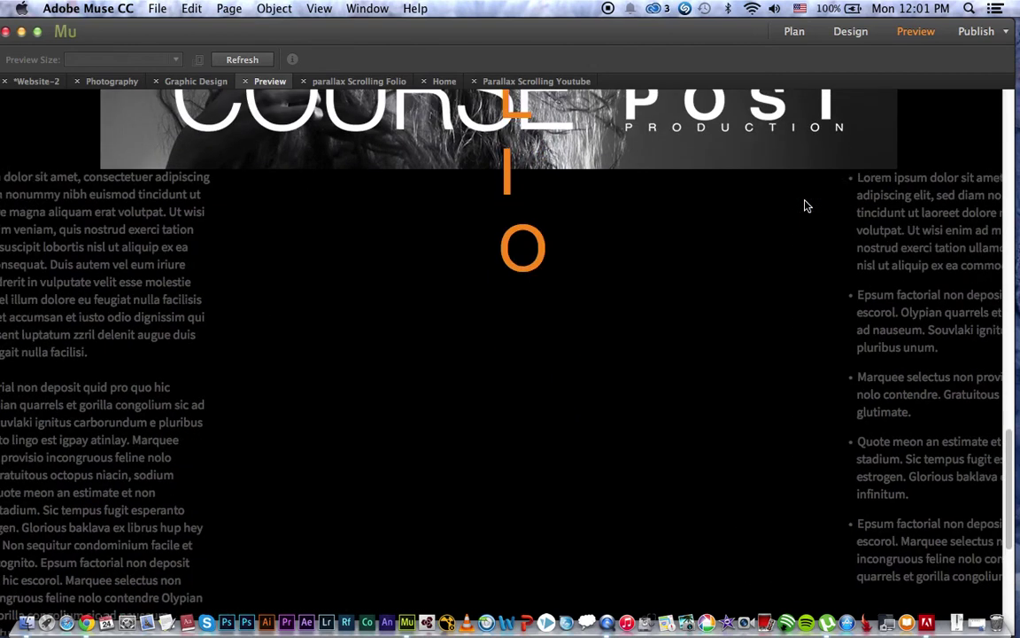
scroll(806, 204, down, 2)
scroll(802, 205, down, 2)
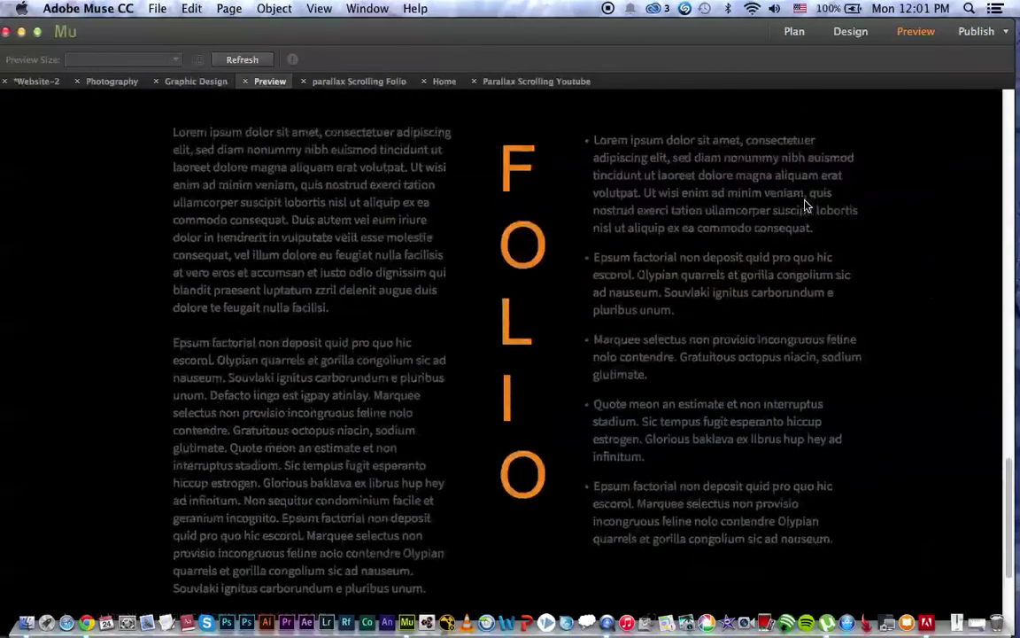
Review the parallax overlap of the stacked banners above the "FOLIO" section in the preview
scroll(801, 231, up, 5)
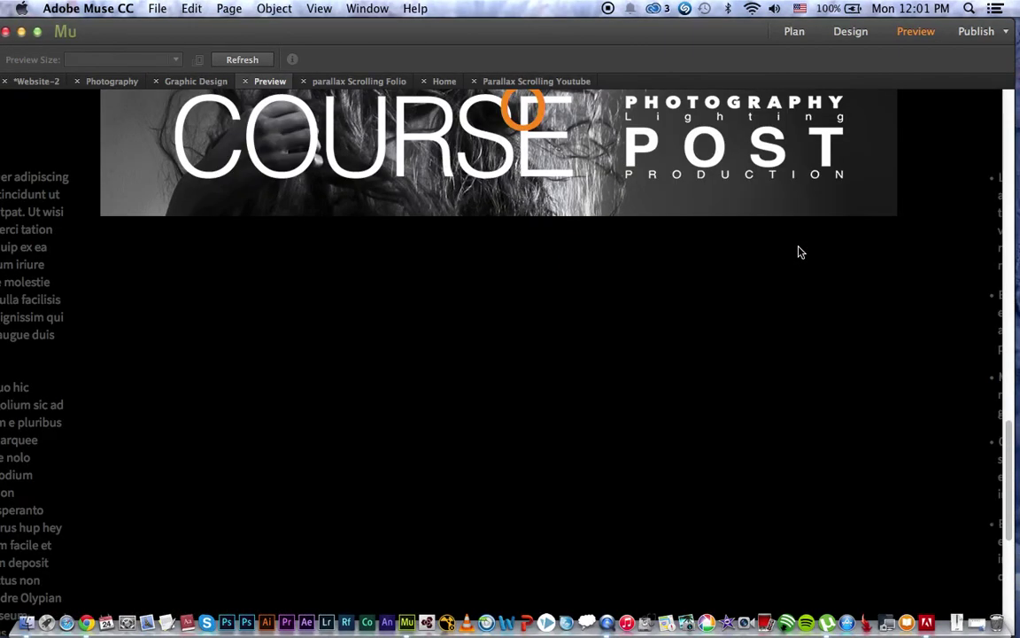
scroll(800, 252, up, 5)
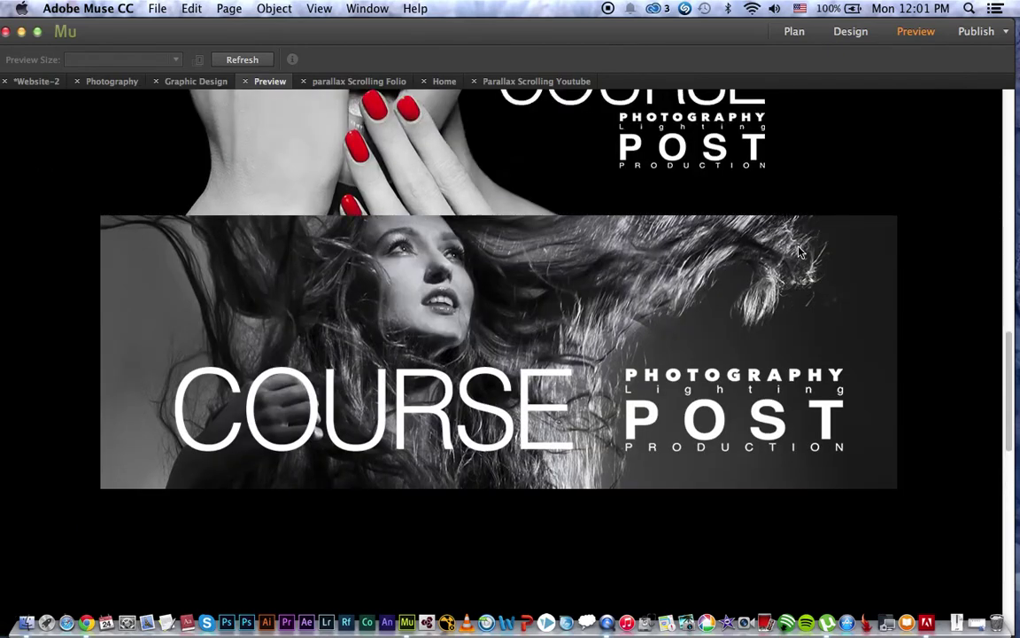
scroll(800, 252, up, 5)
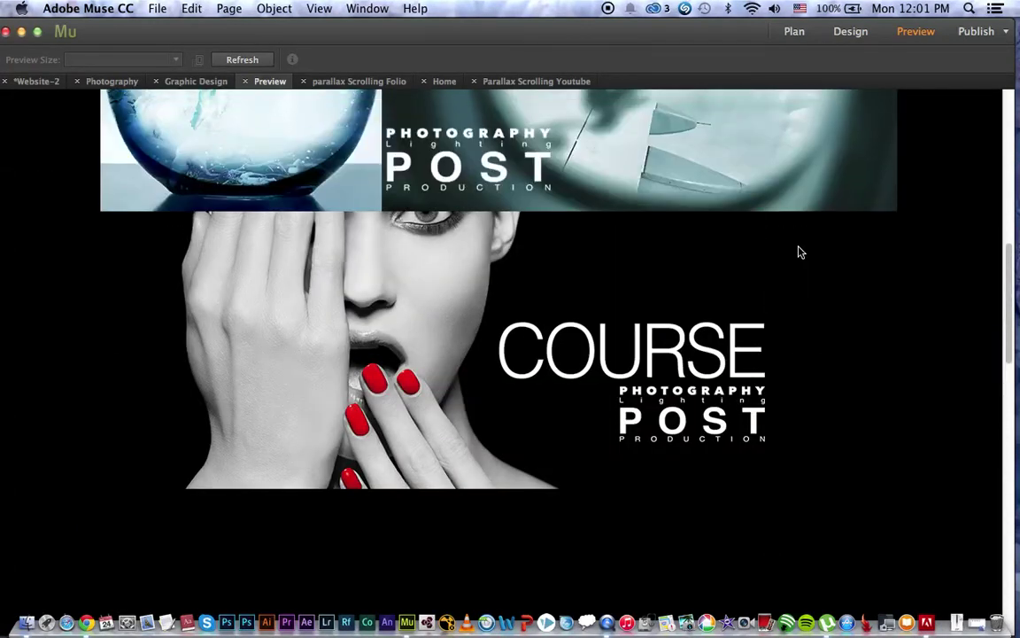
scroll(800, 252, down, 3)
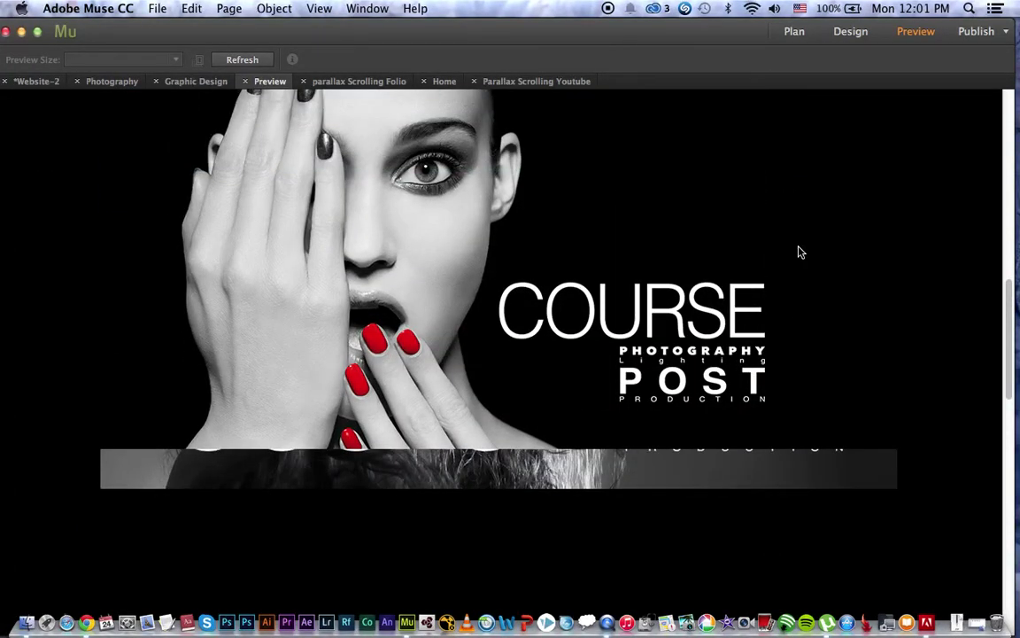